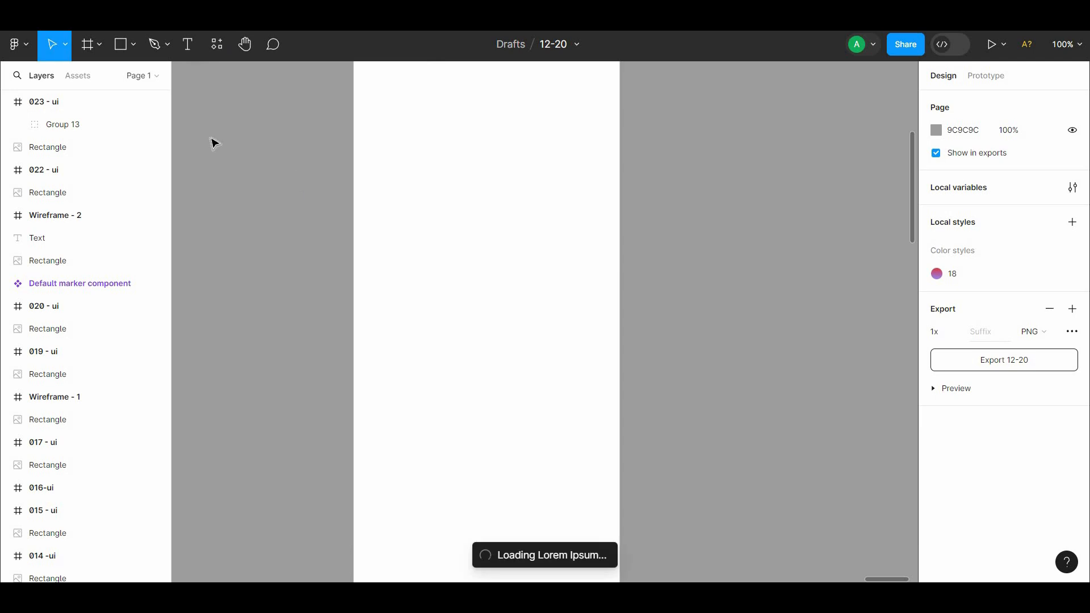
Draw a text box about 236 × 171 inside the 023 - ui frame and fill it with five sentences of Lorem Ipsum
click(188, 42)
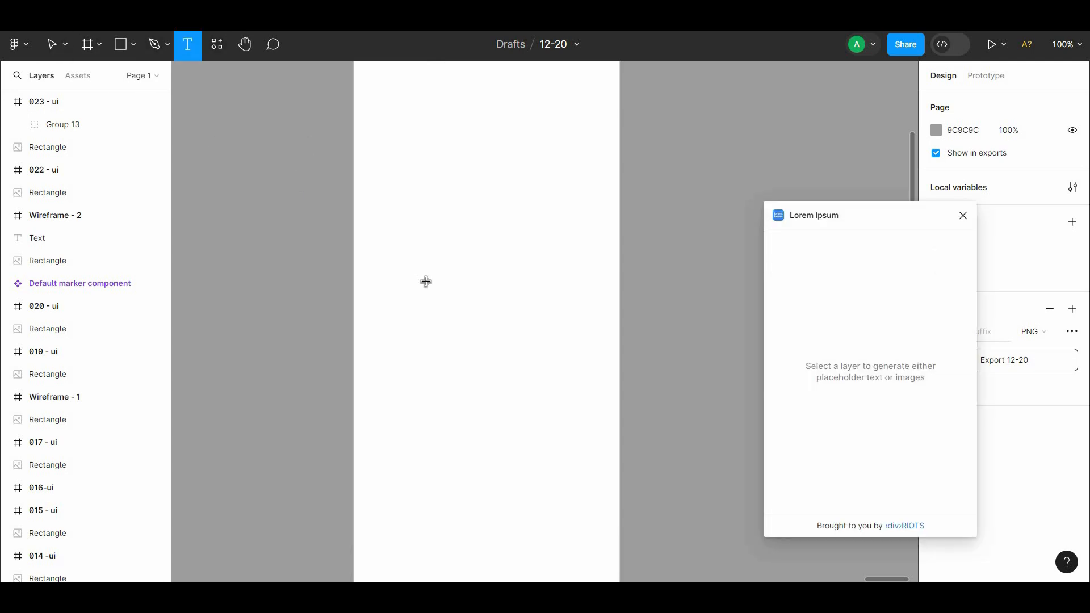
drag(423, 276, 590, 397)
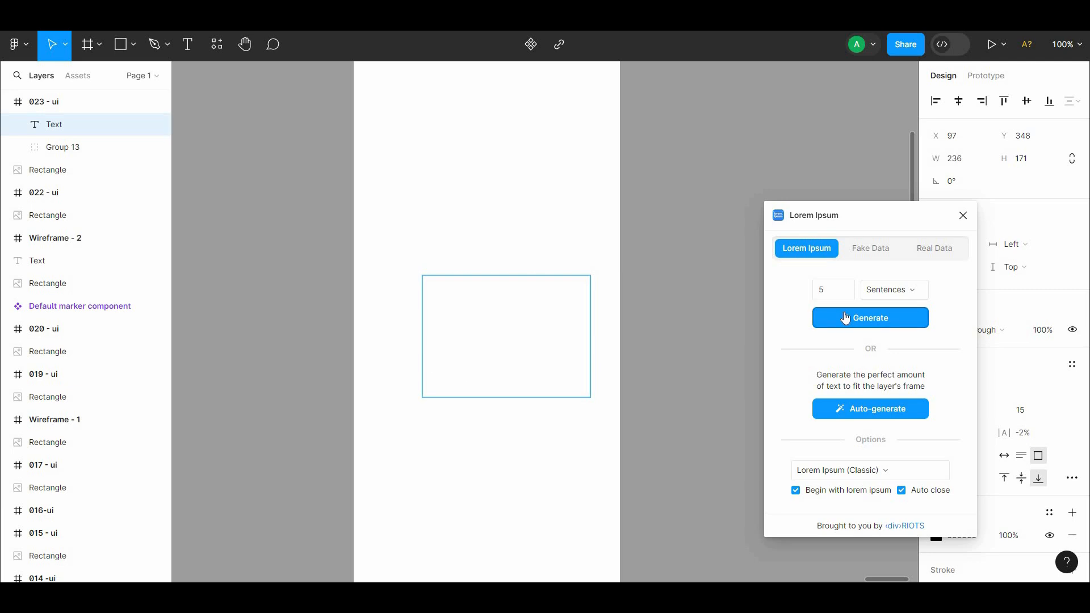
click(846, 318)
Trim the placeholder text to end at "arcu tristique.", reduce its box to 236 × 108 and move it lower in the frame
drag(545, 363, 499, 390)
double_click(517, 443)
key(BackSpace)
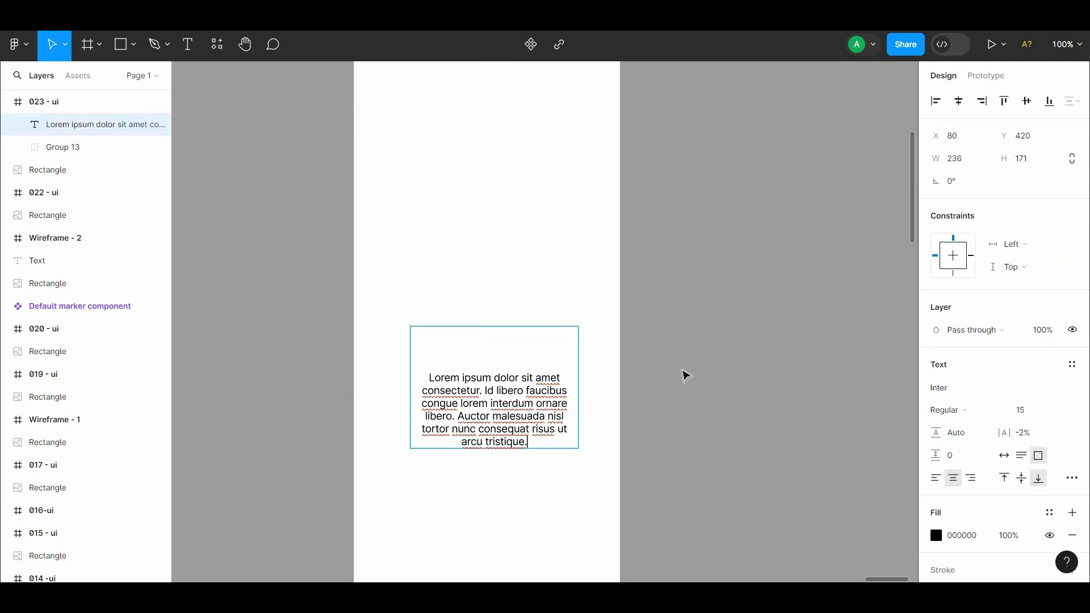
click(686, 375)
drag(519, 327, 522, 371)
drag(527, 412, 523, 402)
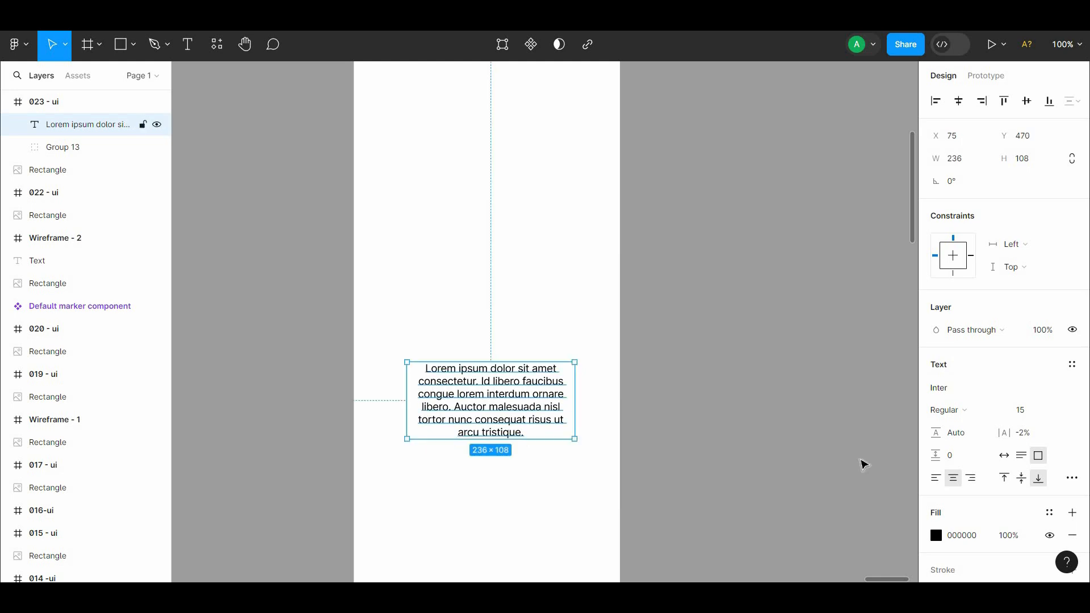
click(657, 413)
Add a "Collect" heading text above the Lorem Ipsum paragraph
scroll(659, 331, down, 1)
scroll(306, 199, up, 1)
click(186, 45)
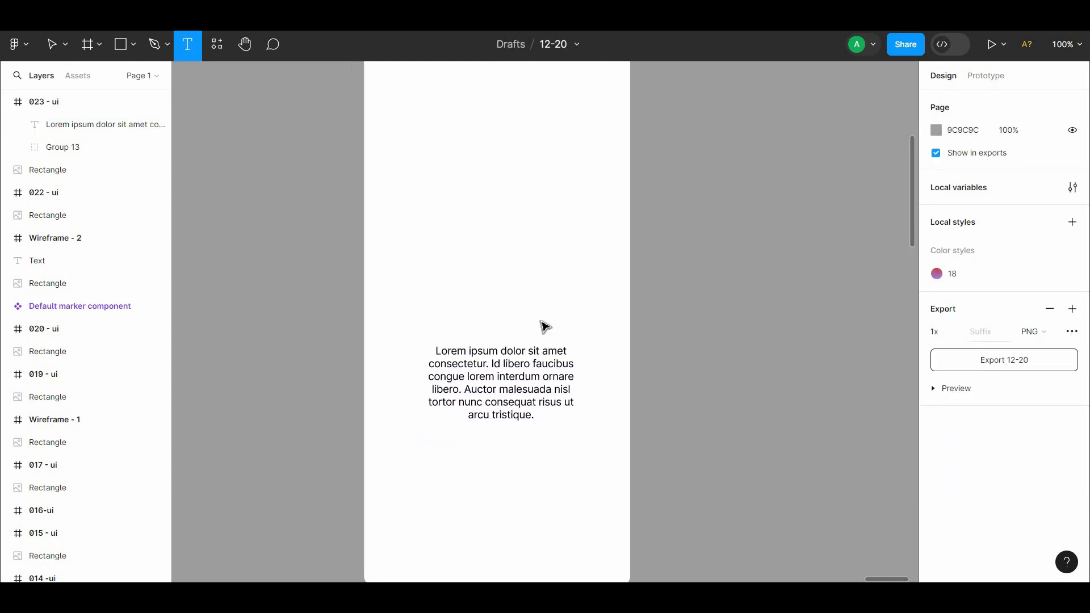
click(494, 267)
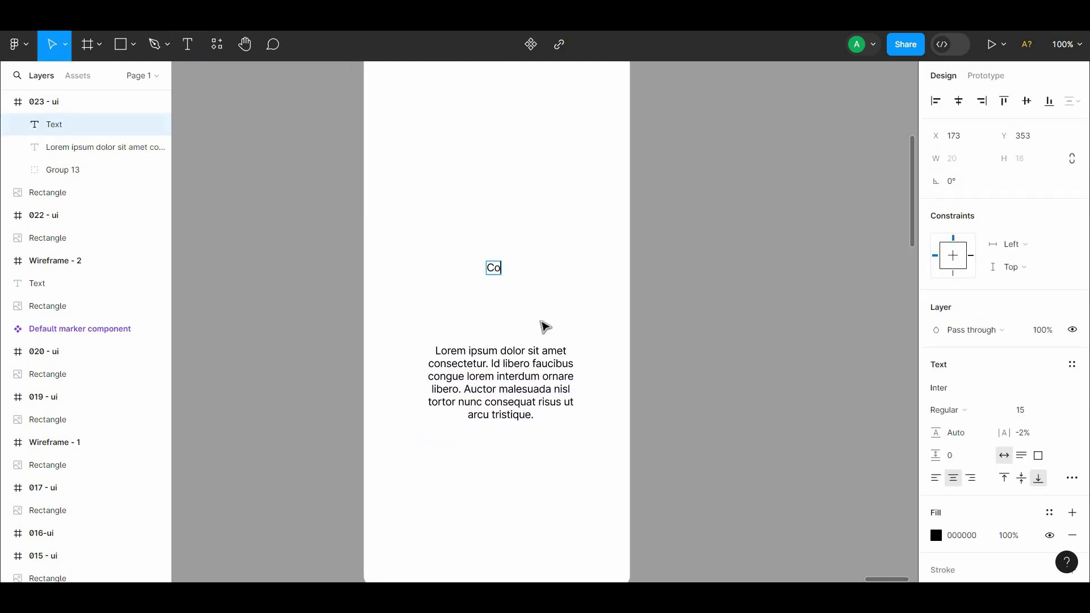
scroll(545, 327, down, 1)
key(Escape)
scroll(647, 341, down, 2)
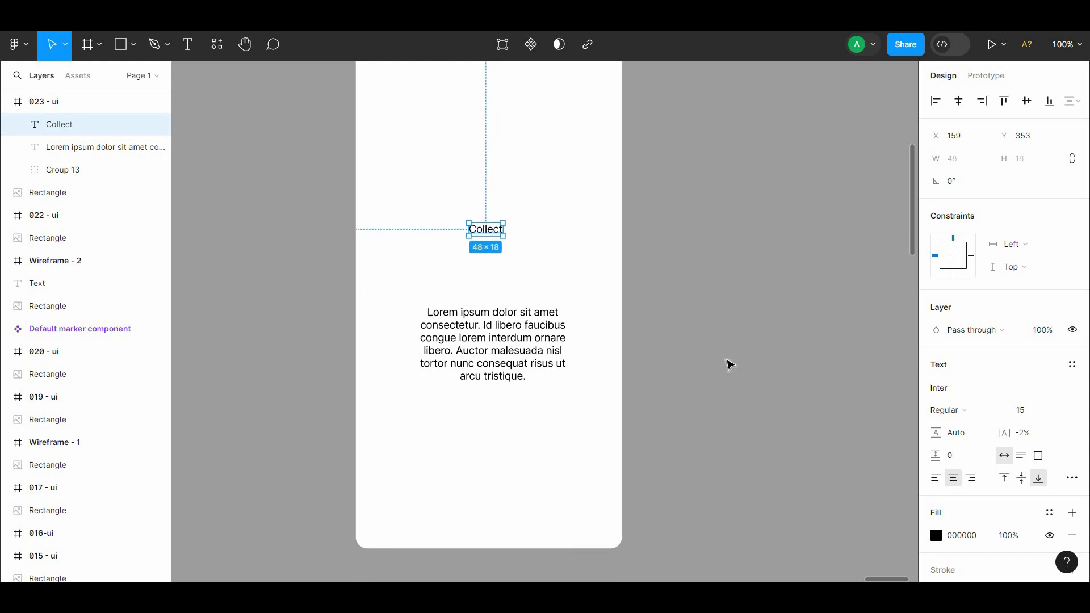
Change the Collect heading's fill to green 34B016
click(936, 536)
click(806, 525)
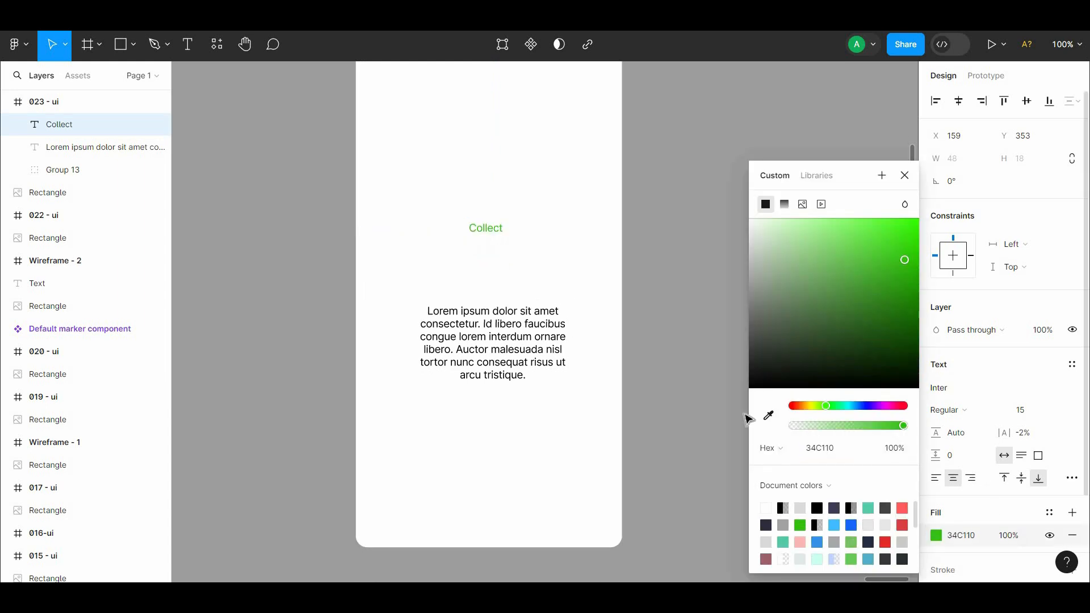
drag(898, 282, 899, 272)
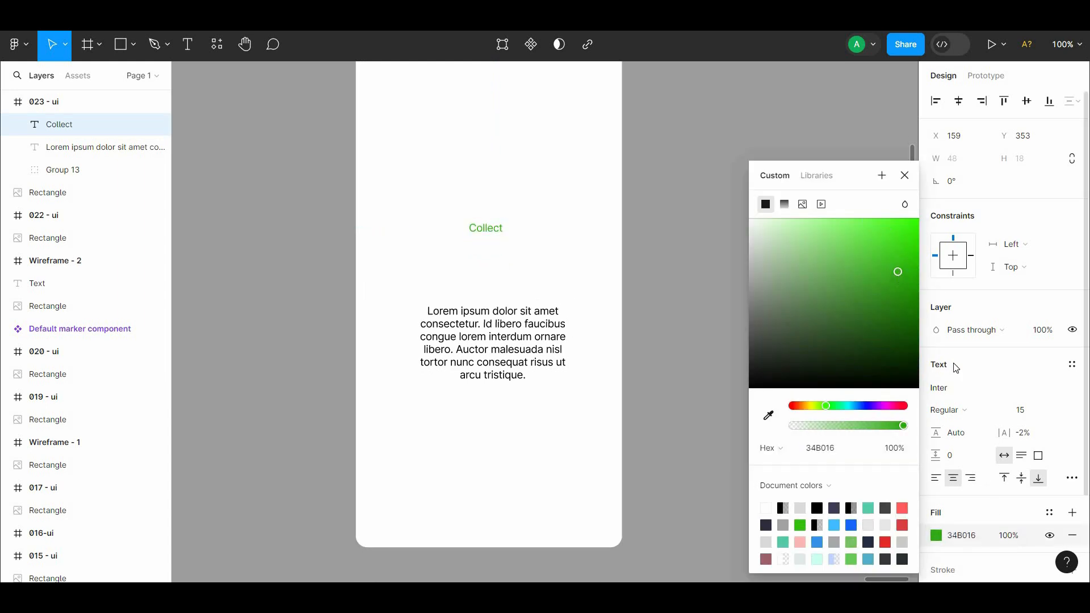
Set the Collect heading's font to Bold at size 32
click(982, 408)
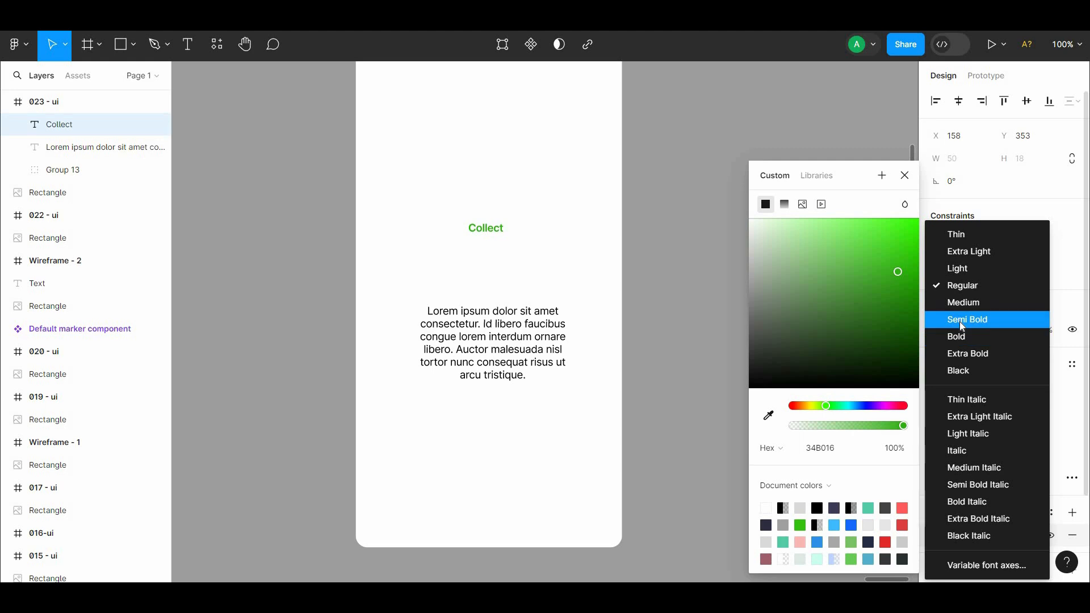
click(961, 334)
click(1066, 413)
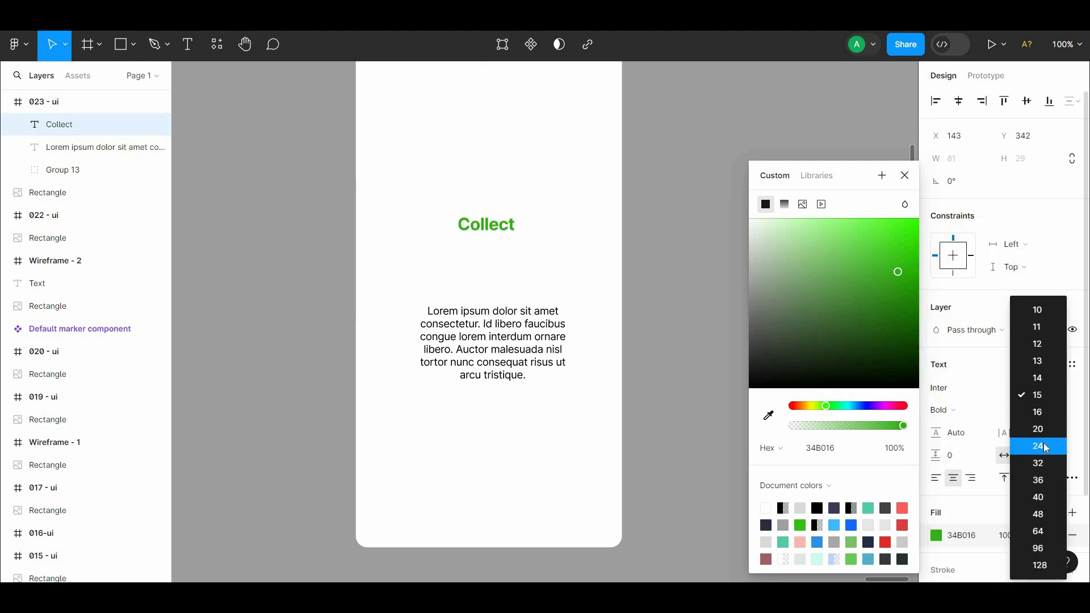
click(1045, 446)
click(1048, 410)
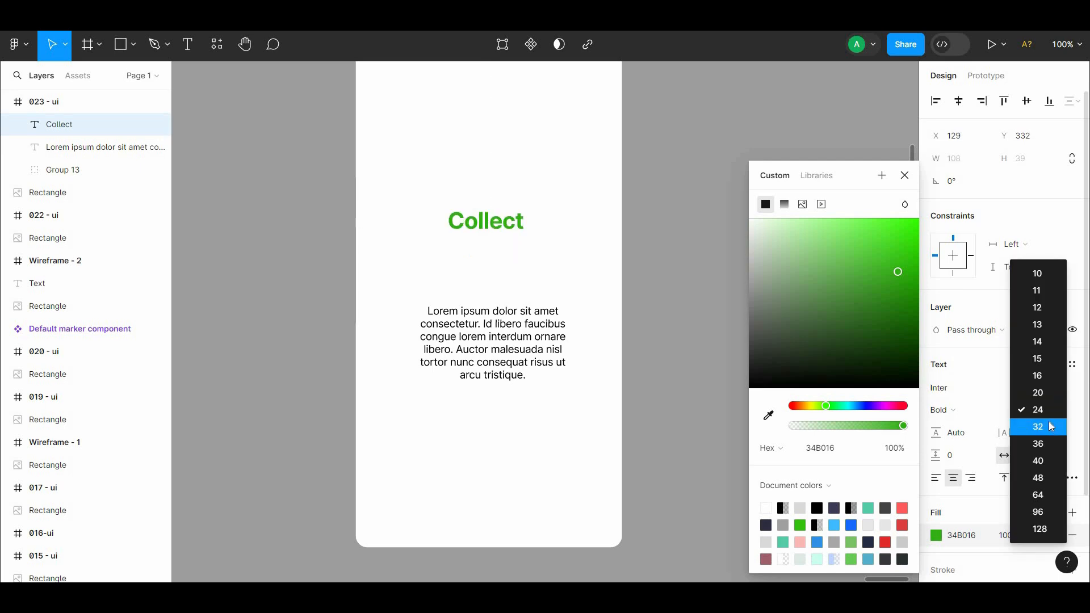
Change the Lorem Ipsum paragraph's fill to dark grey 3E3D3D
click(572, 345)
click(937, 536)
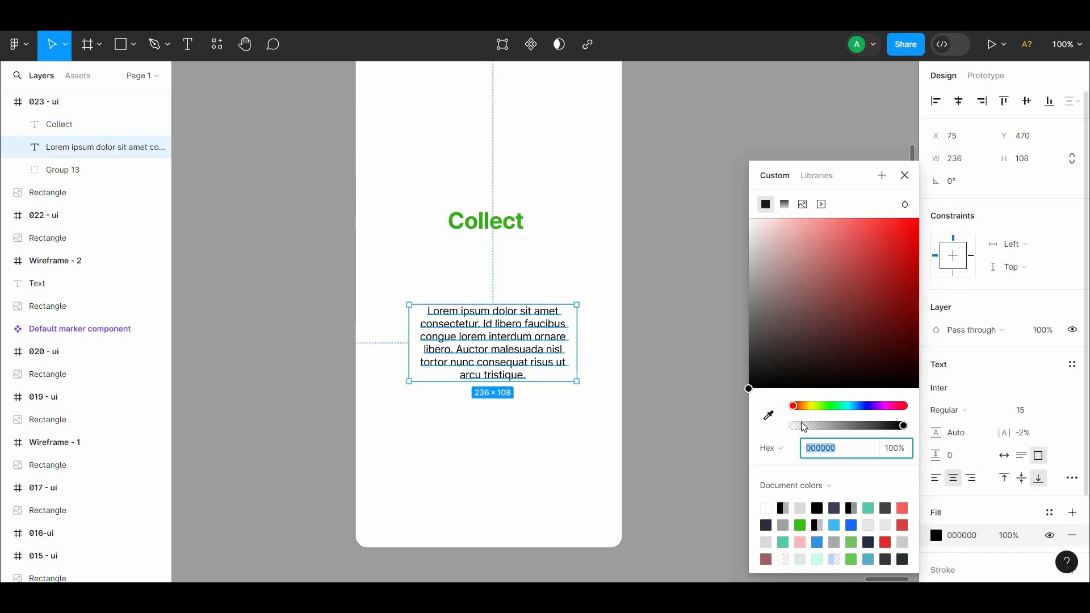
drag(755, 341, 677, 352)
click(676, 352)
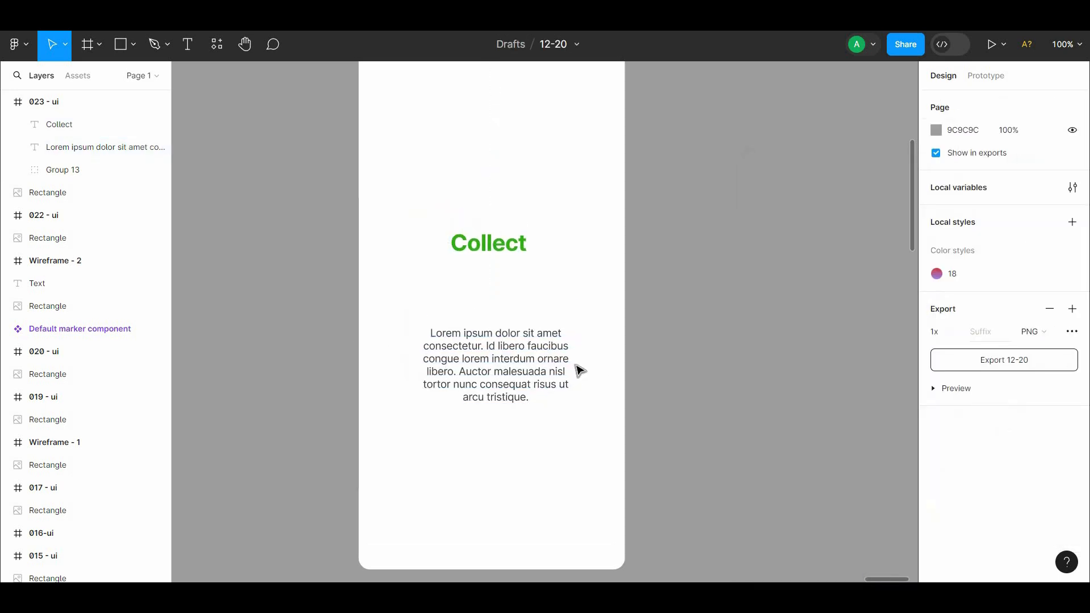
Widen the paragraph's text box to about 284 and move it slightly lower in the frame
click(575, 373)
drag(580, 374, 615, 375)
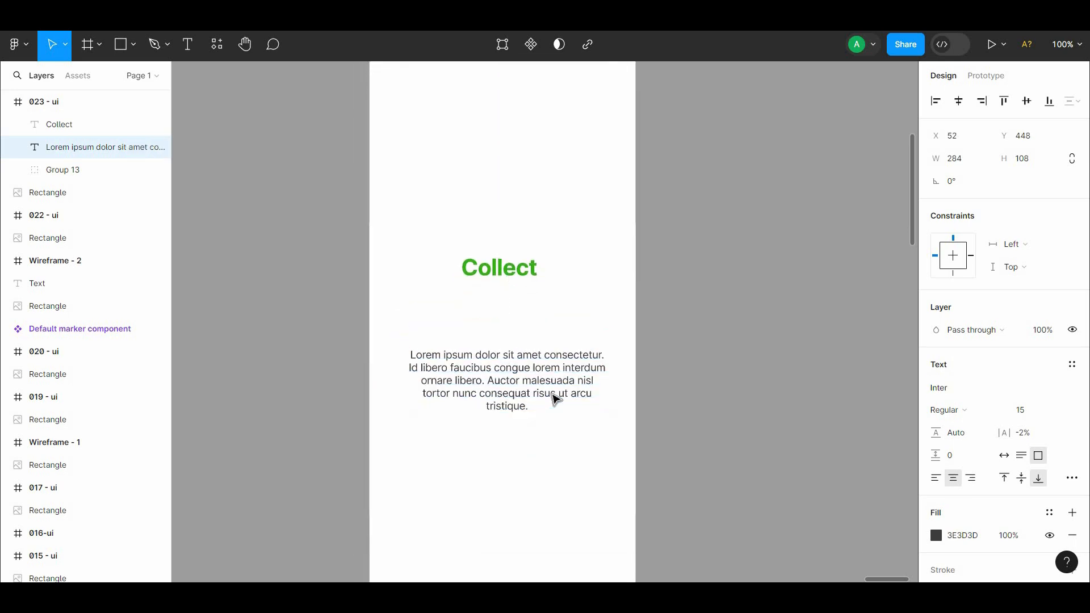
drag(554, 397, 554, 422)
Move the Collect heading down close above the paragraph and align both texts on their horizontal centres
drag(515, 273, 527, 350)
shift+click(529, 414)
click(959, 101)
click(779, 274)
Nudge the Collect heading vertically so it sits 12 px above the paragraph's text box
scroll(684, 260, down, 2)
key(alt)
key(Up)
key(Up)
key(Up)
key(Up)
key(Up)
key(Up)
key(Up)
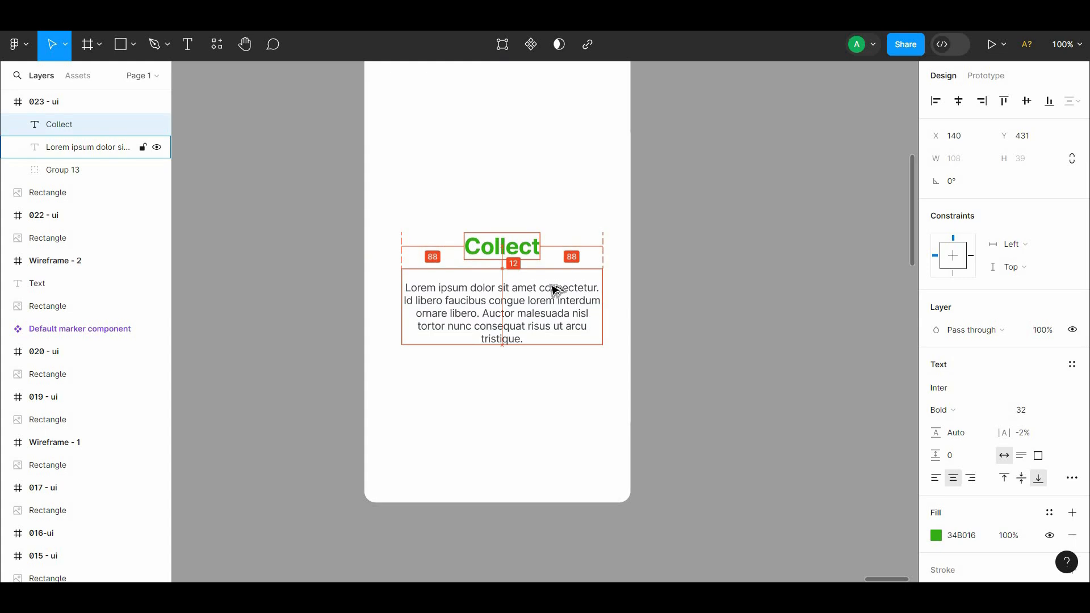
key(alt)
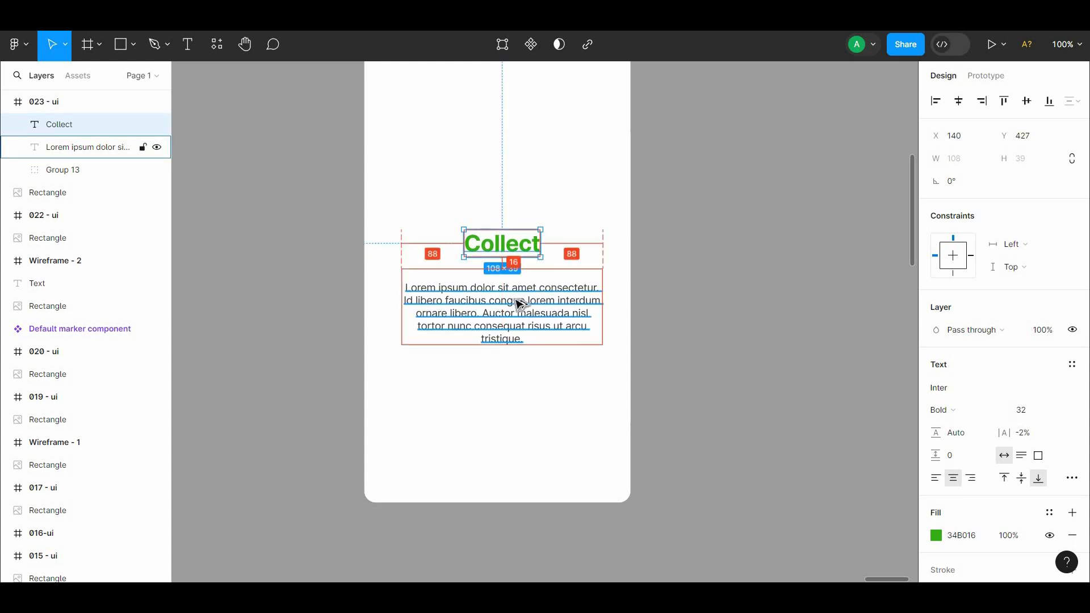
key(Down)
key(Down)
key(Down)
key(Down)
click(658, 284)
Reduce the paragraph box's height to 95 and nudge it to Y 481, 11 px below the Collect heading
click(583, 294)
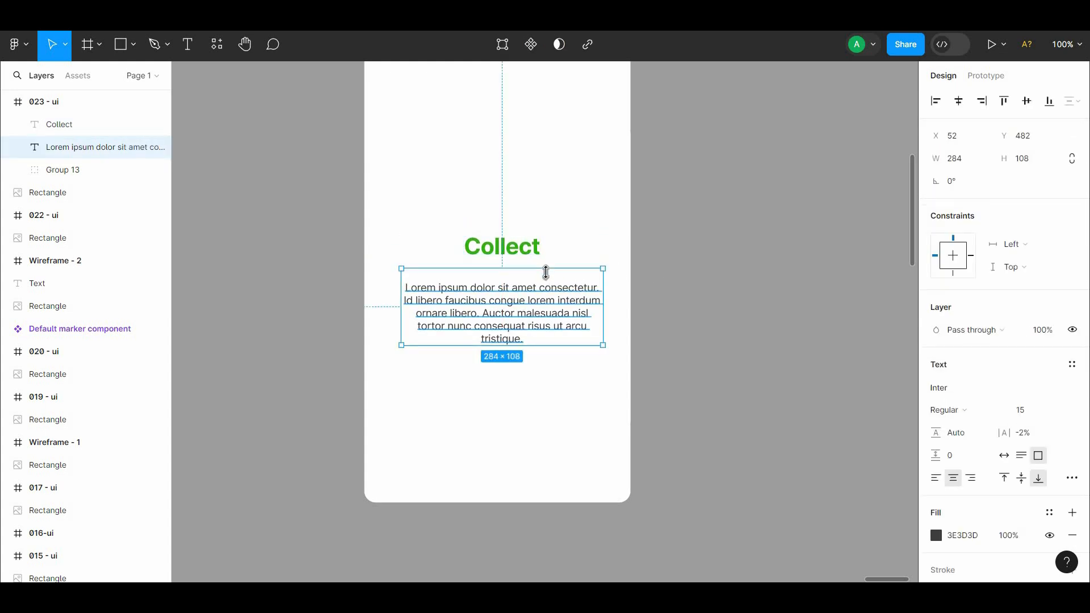
key(alt)
key(Up)
key(Up)
key(Up)
key(Up)
key(Up)
key(Up)
key(Up)
key(Up)
key(Up)
key(Up)
key(Up)
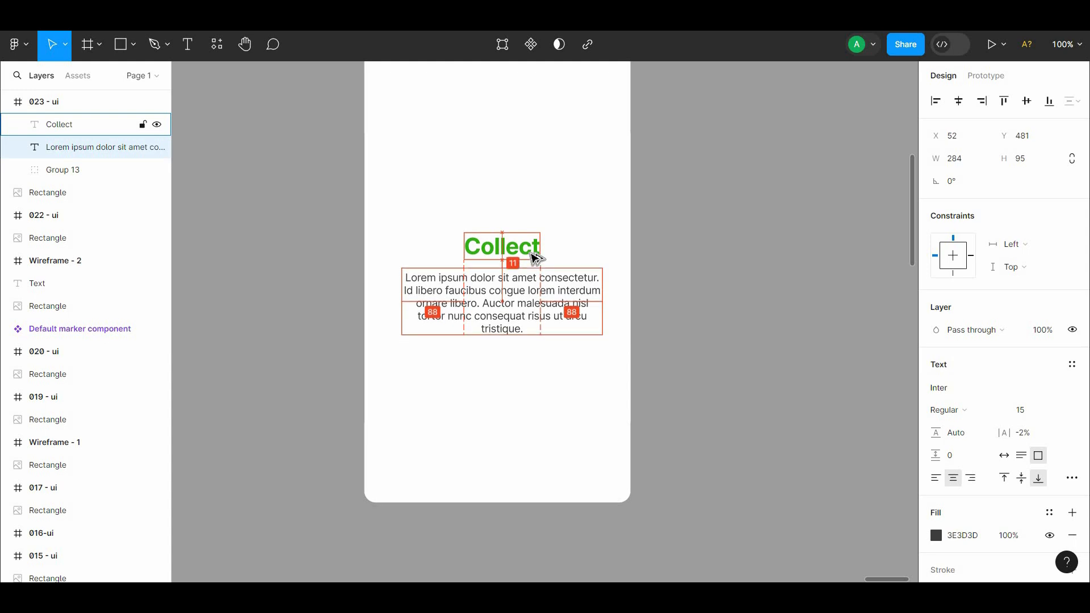
click(769, 263)
scroll(769, 263, up, 1)
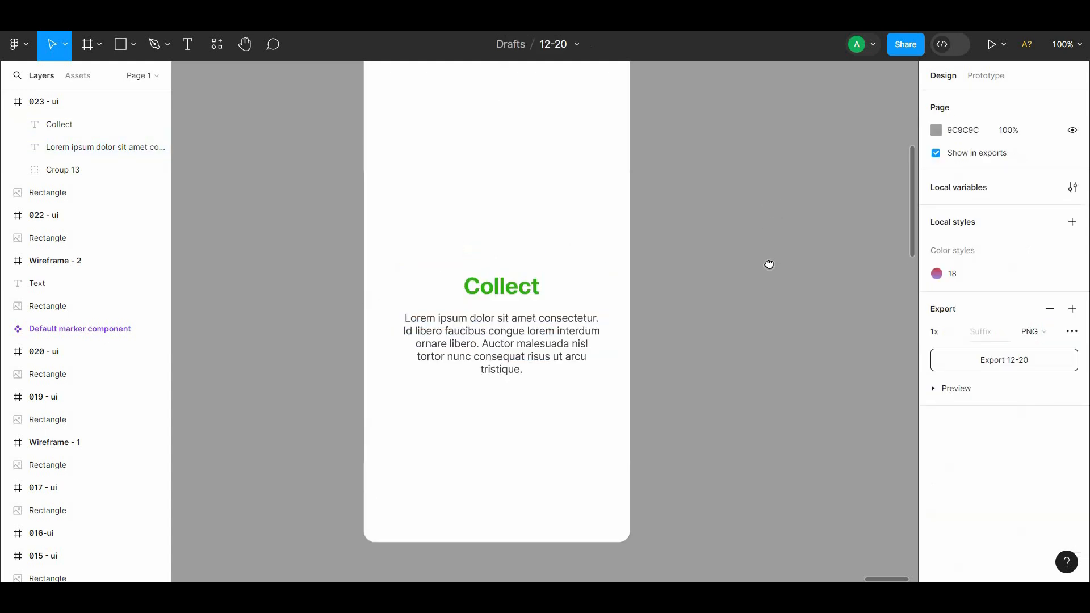
Draw a small rectangle about 21 × 9 below the paragraph
click(134, 45)
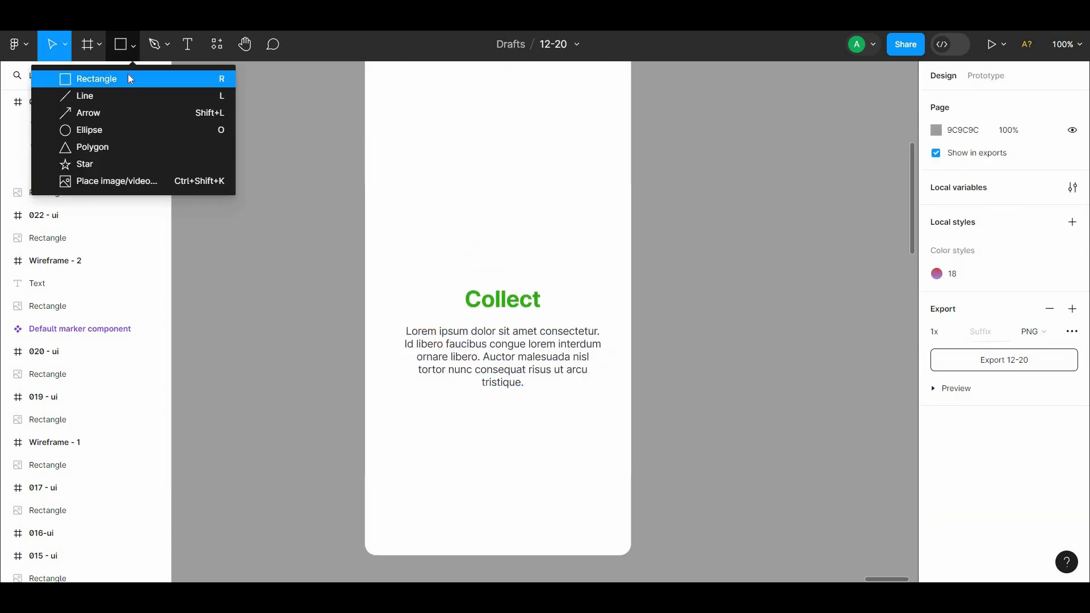
click(129, 78)
drag(463, 331, 443, 168)
key(ctrl+plus)
drag(537, 198, 645, 228)
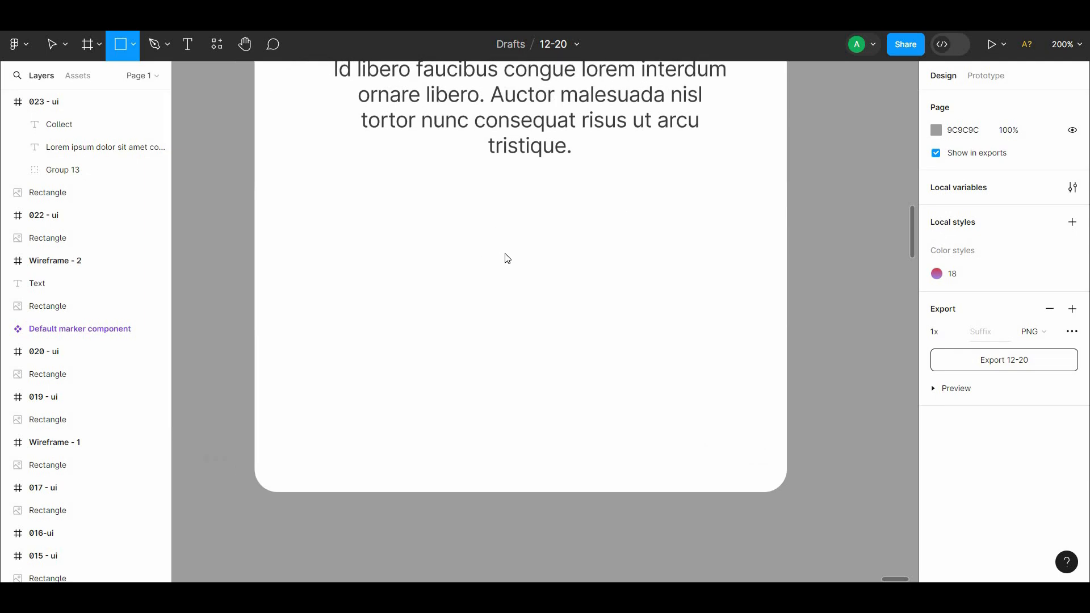
drag(472, 245, 504, 263)
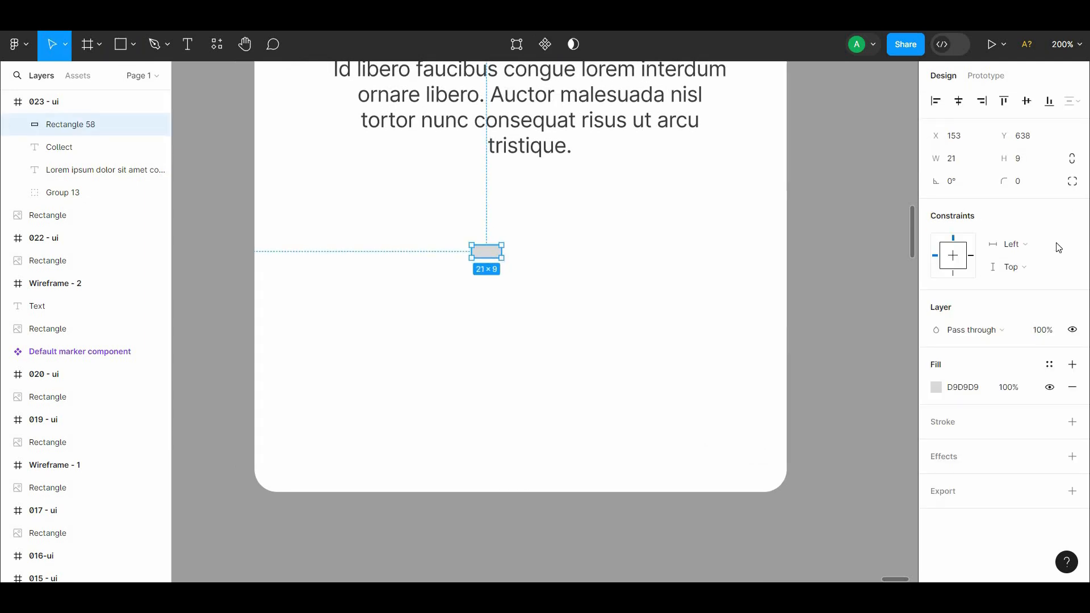
Fill the small rectangle with the green sampled from the Collect heading
scroll(634, 355, up, 5)
click(936, 388)
click(768, 415)
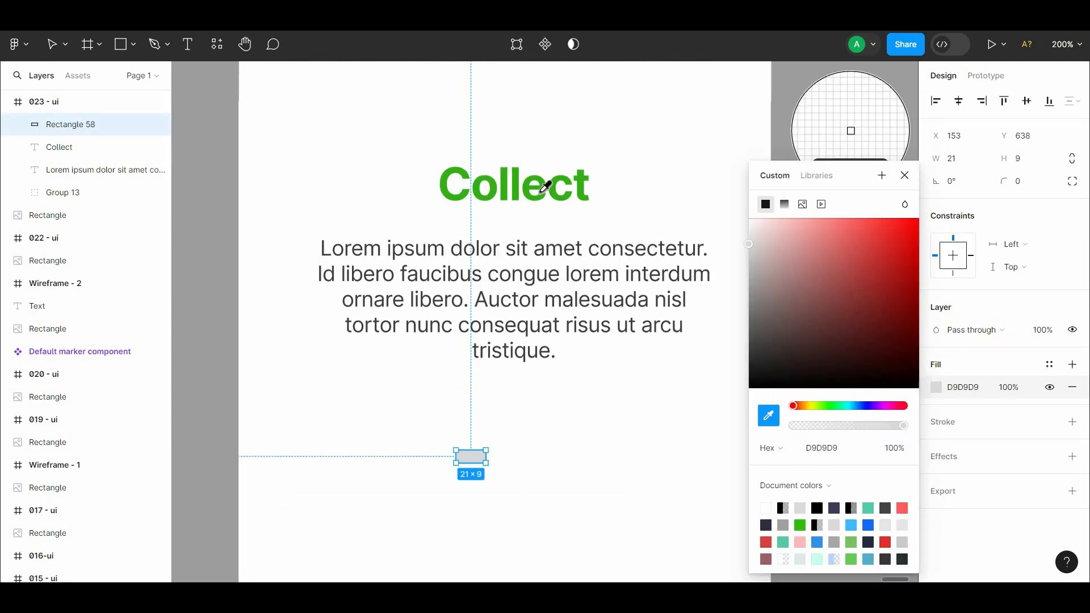
click(545, 185)
click(603, 382)
Round the small green rectangle's corners to a radius of 17
scroll(603, 382, down, 2)
click(472, 368)
drag(1004, 181, 150, 186)
Duplicate the green pill to its right and narrow the copy to 11 × 9
scroll(706, 272, down, 2)
drag(470, 253, 489, 257)
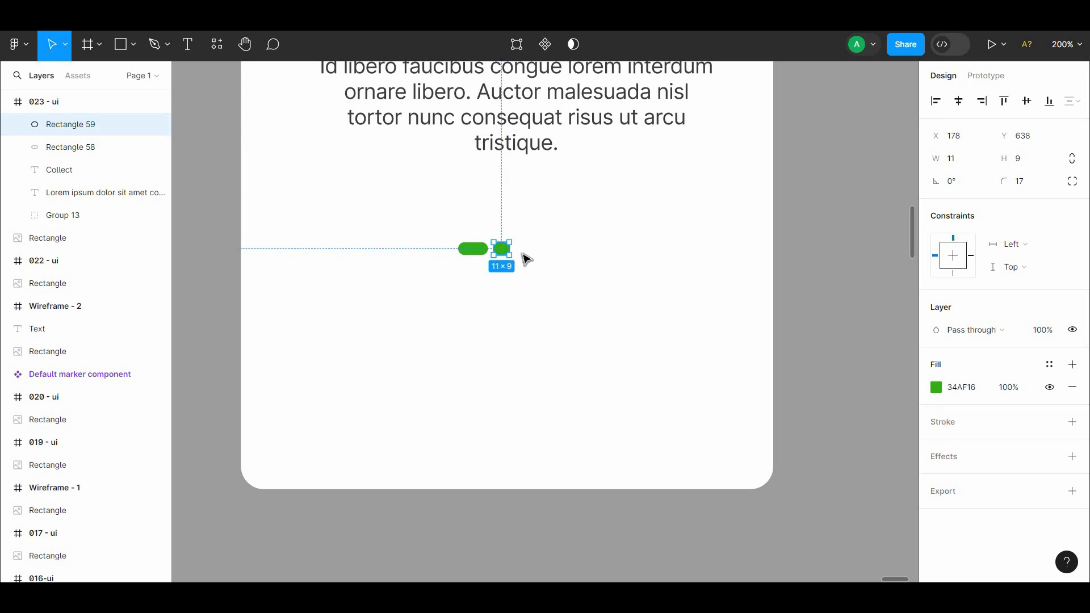
click(523, 254)
Replace the narrow dot's fill with a 1 px inside stroke in the pill's green, 34AF16
click(506, 250)
click(1073, 387)
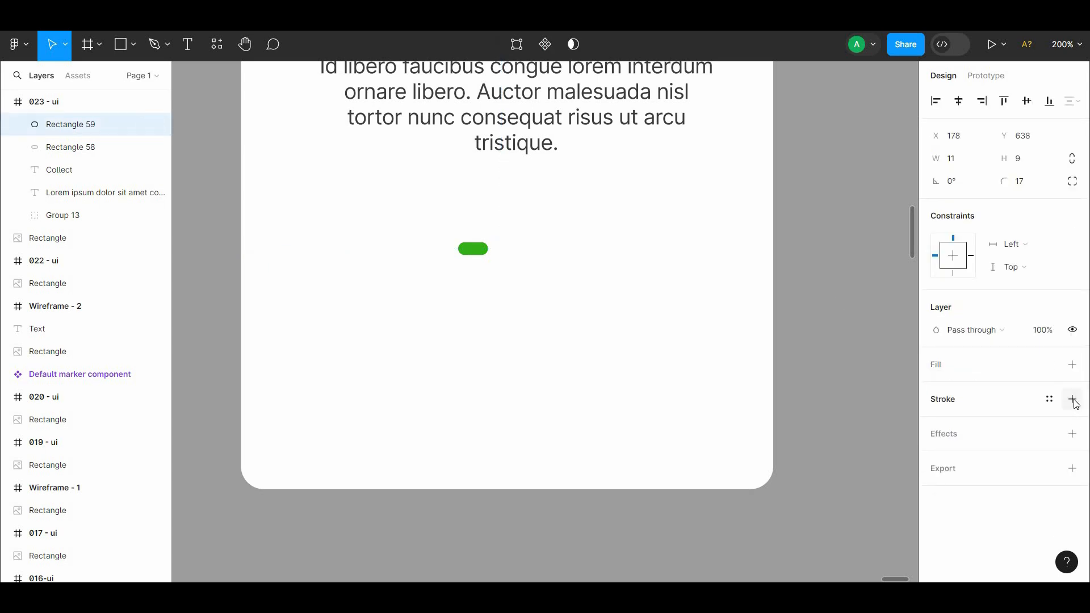
click(1073, 399)
click(936, 422)
click(769, 415)
click(477, 249)
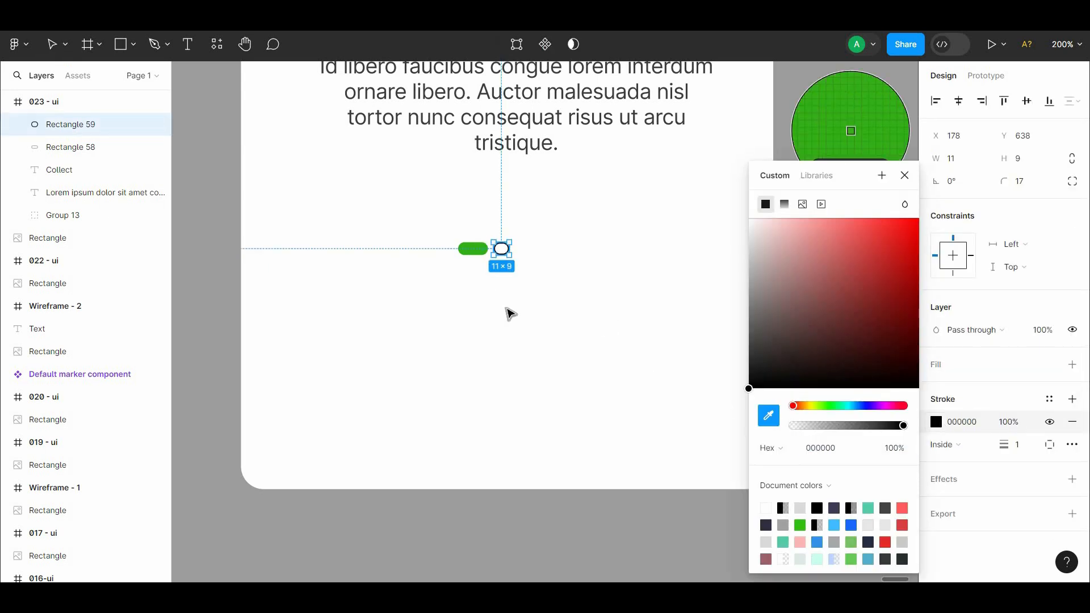
click(506, 309)
Duplicate the outlined dot to its right and space all three indicator shapes 4 px apart
drag(504, 252, 525, 250)
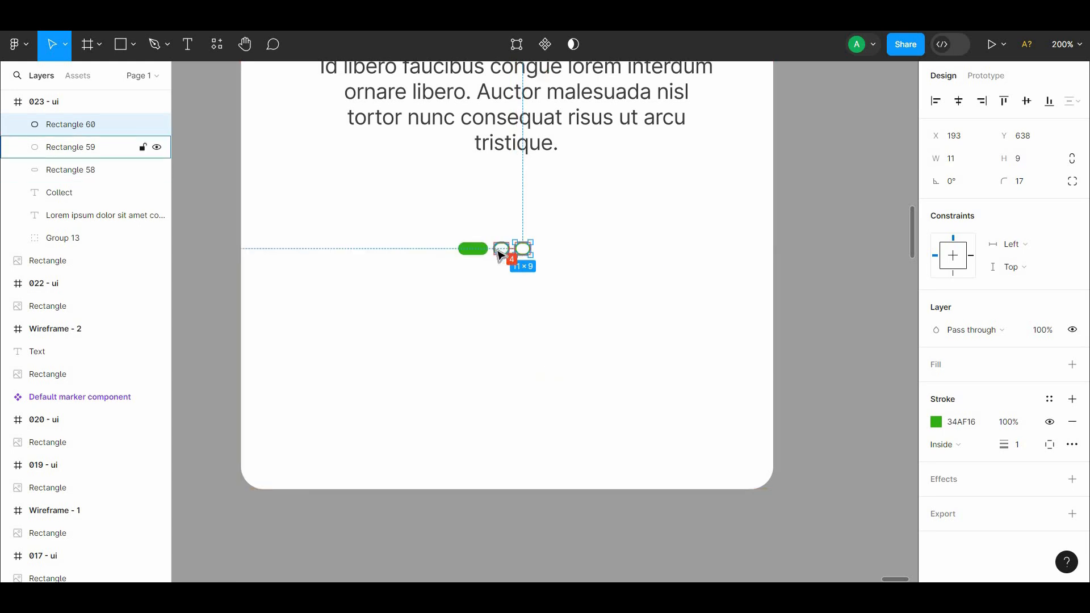
click(504, 251)
drag(474, 276, 535, 235)
click(961, 205)
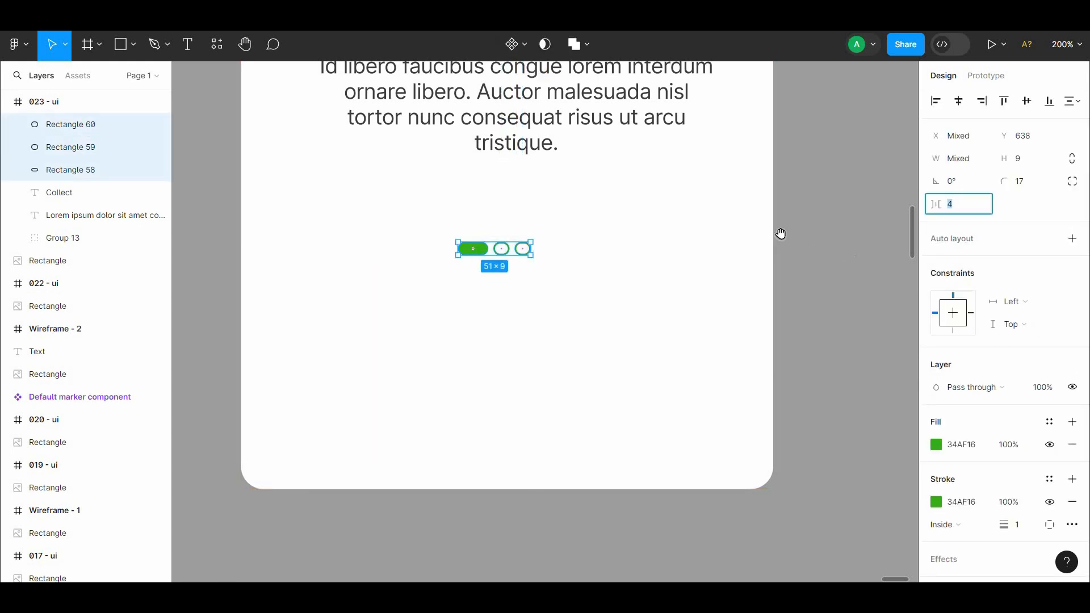
click(779, 233)
Wrap the three indicator shapes together in a frame
scroll(629, 335, up, 2)
drag(635, 340, 562, 348)
right_click(519, 345)
click(537, 341)
click(785, 255)
Align the Collect heading, the paragraph and the indicator frame on their horizontal centres
scroll(784, 255, up, 2)
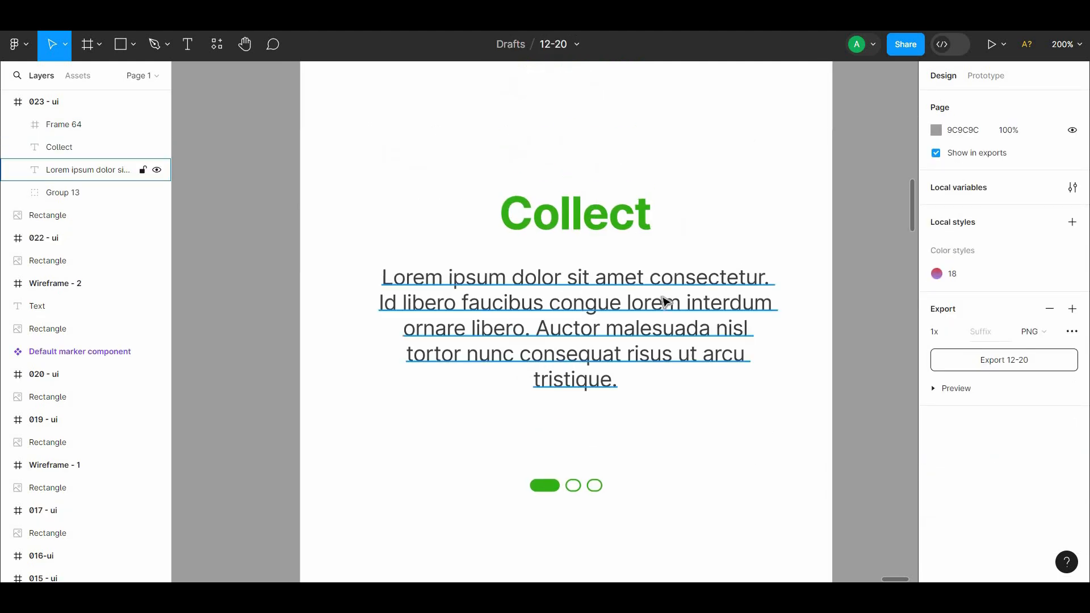
click(663, 301)
shift+click(631, 222)
shift+click(600, 485)
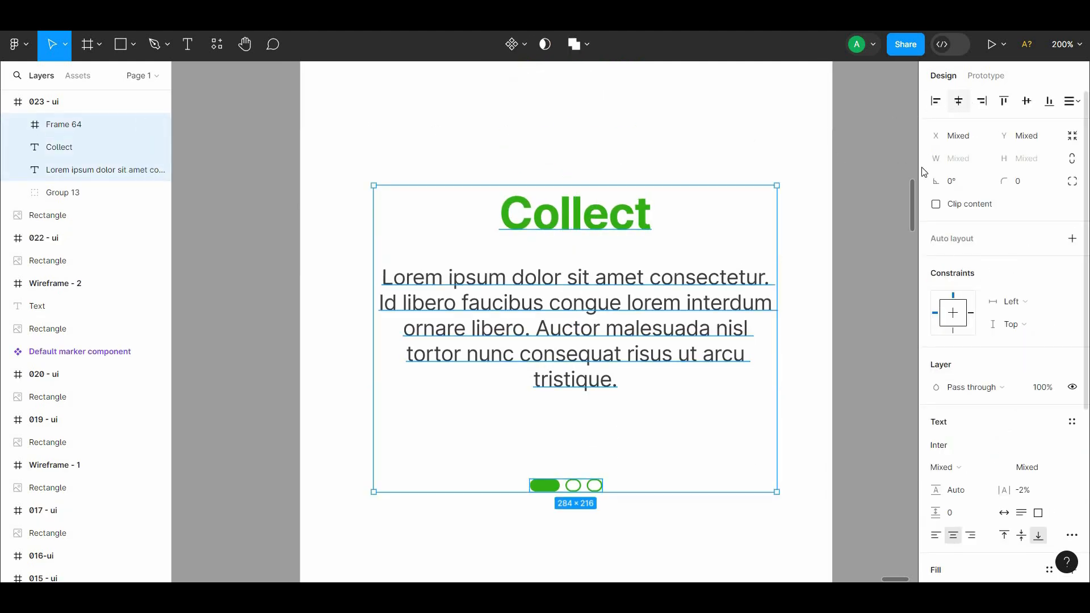
click(960, 100)
key(shift+0)
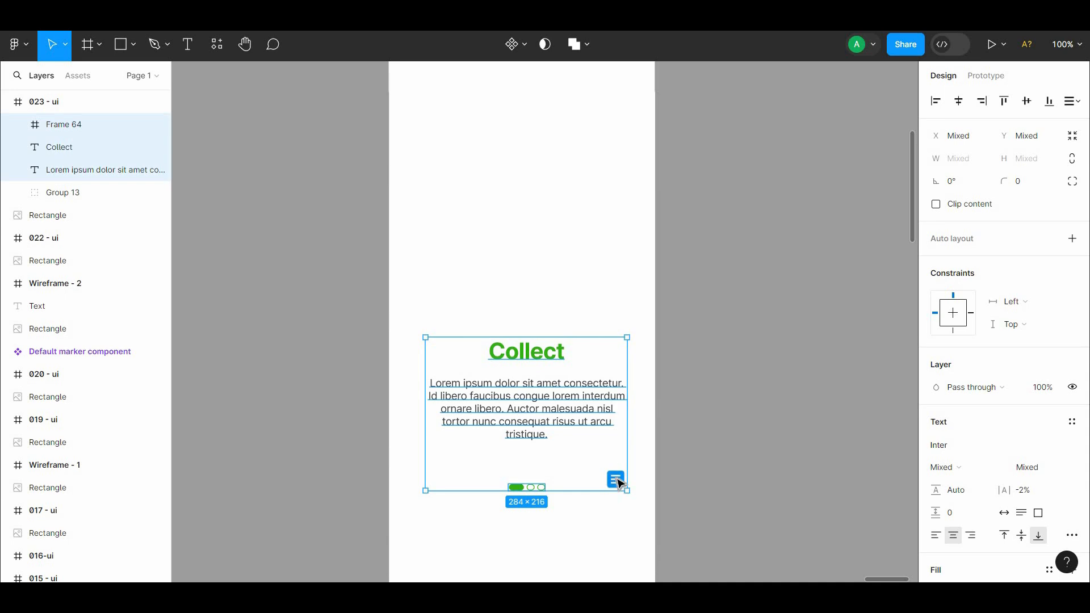
click(637, 435)
Move the page indicator frame up so it sits closer beneath the paragraph
click(535, 487)
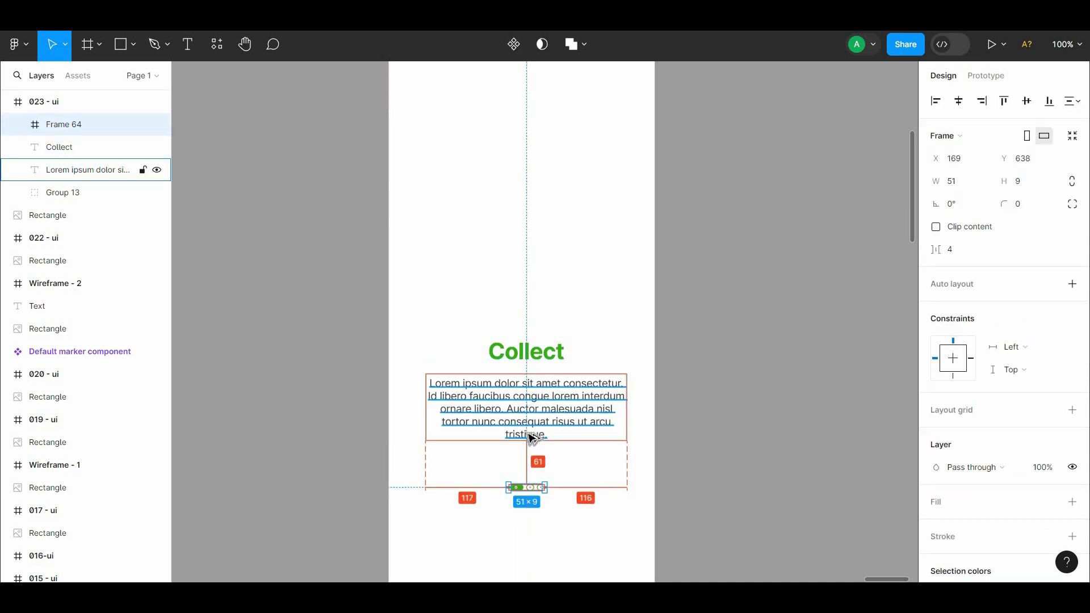
key(shift+Up)
key(shift+Up)
key(shift+Up)
key(shift+Up)
click(650, 462)
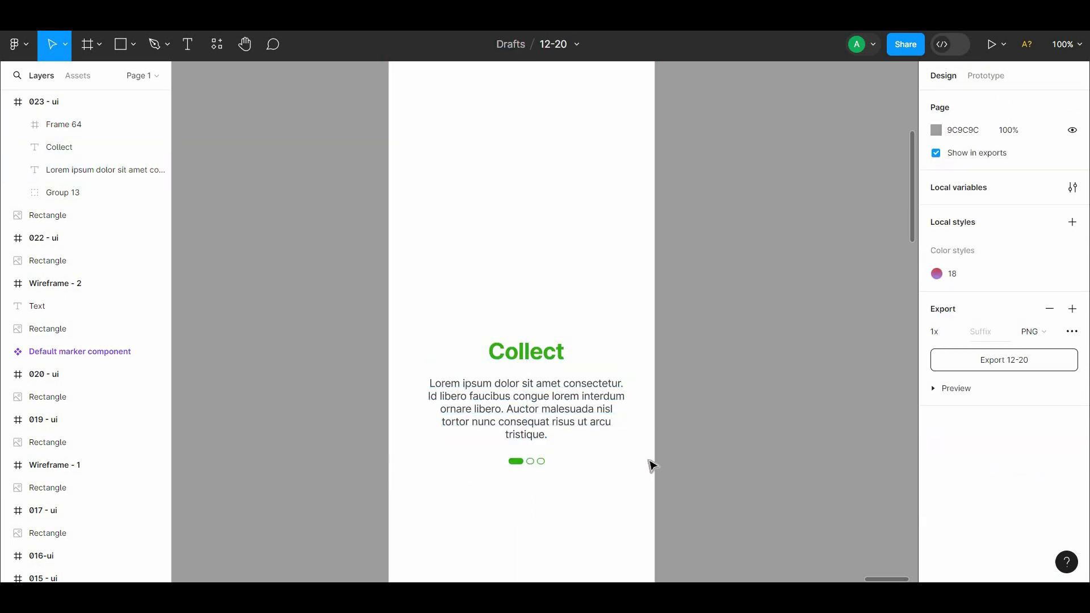
scroll(625, 409, down, 4)
click(121, 44)
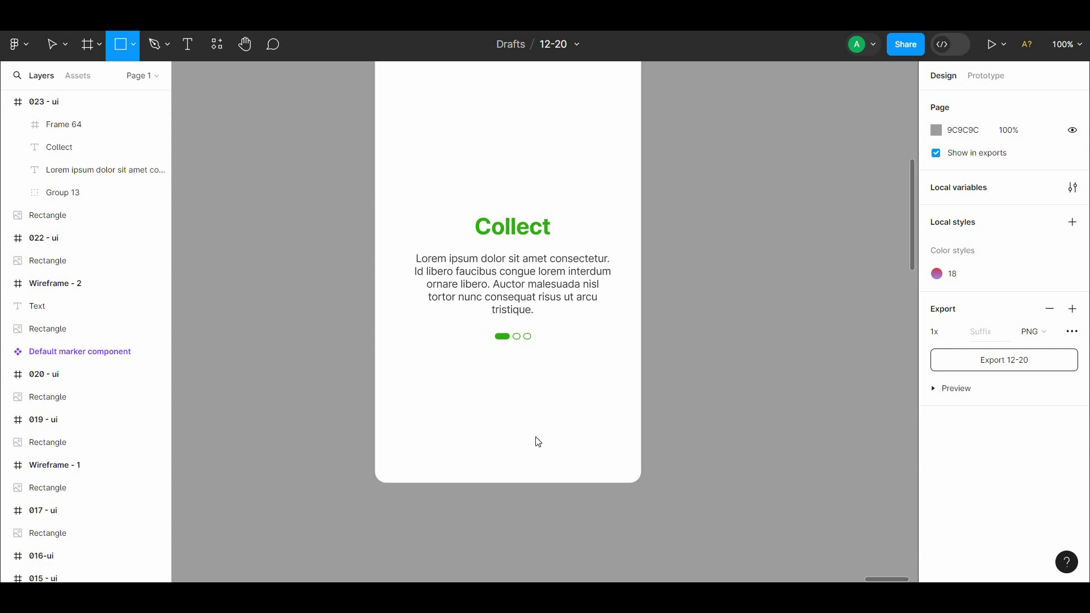
mouse_move(406, 392)
mouse_down()
mouse_move(614, 431)
mouse_move(411, 405)
mouse_up()
click(959, 101)
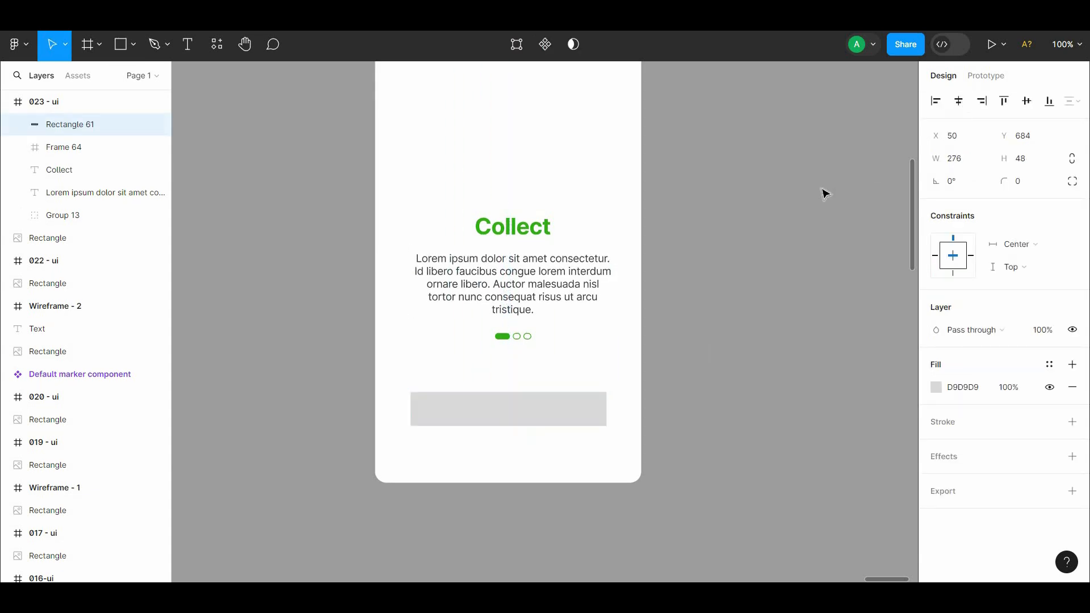
click(826, 193)
click(540, 416)
scroll(638, 402, up, 1)
key(Delete)
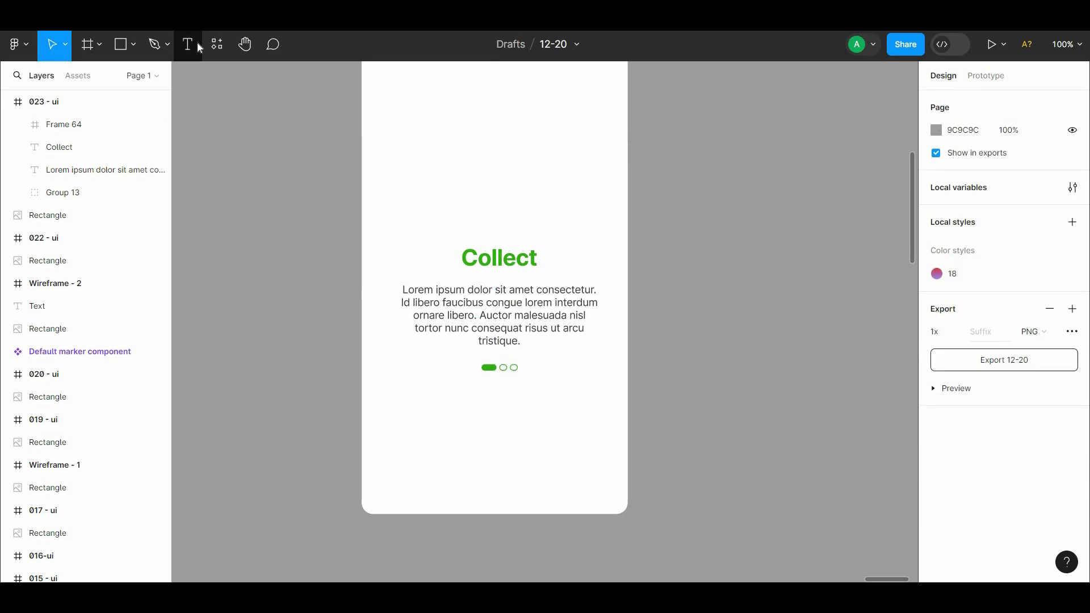
Add a text label reading "Next" in the empty area below the page indicator
click(191, 44)
click(509, 446)
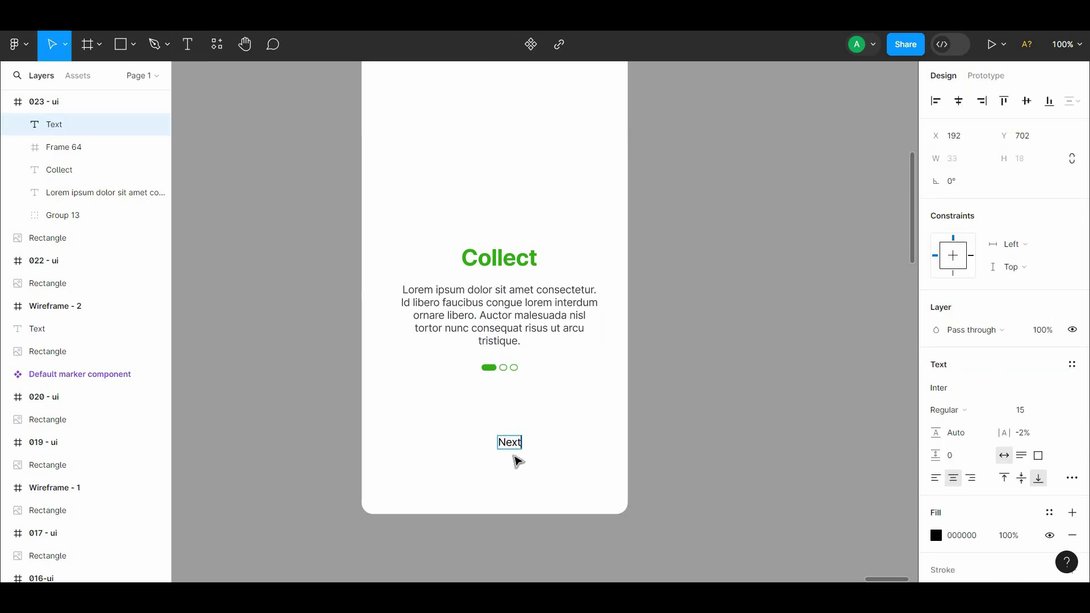
text(Next)
key(Escape)
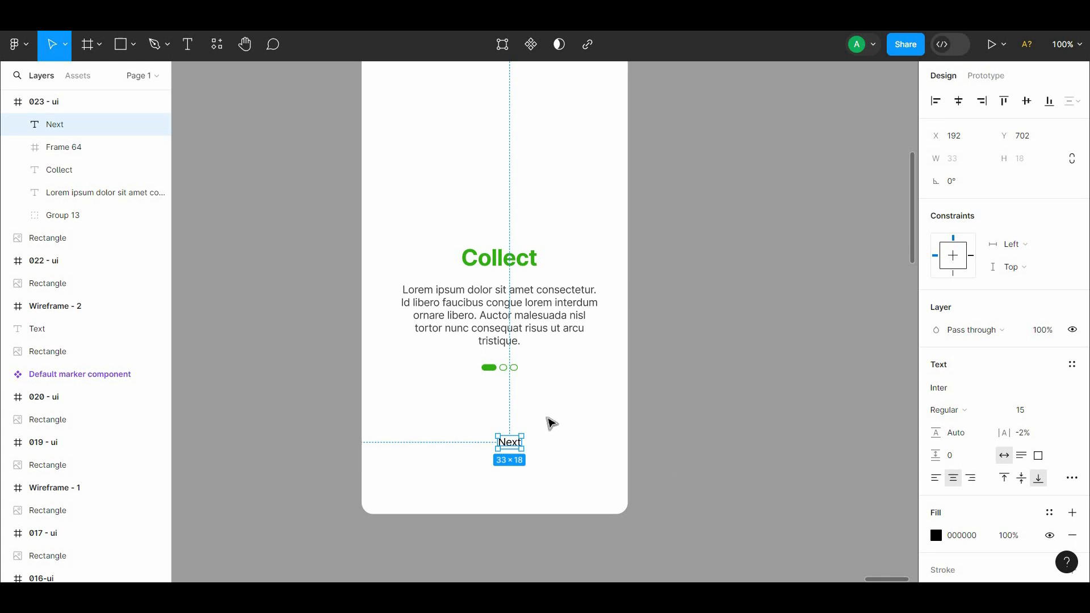
Wrap the Next label in an auto layout frame, widen it to about 285 px and centre it horizontally on the screen
right_click(511, 448)
click(554, 421)
drag(530, 447, 603, 436)
drag(491, 442, 396, 440)
click(958, 101)
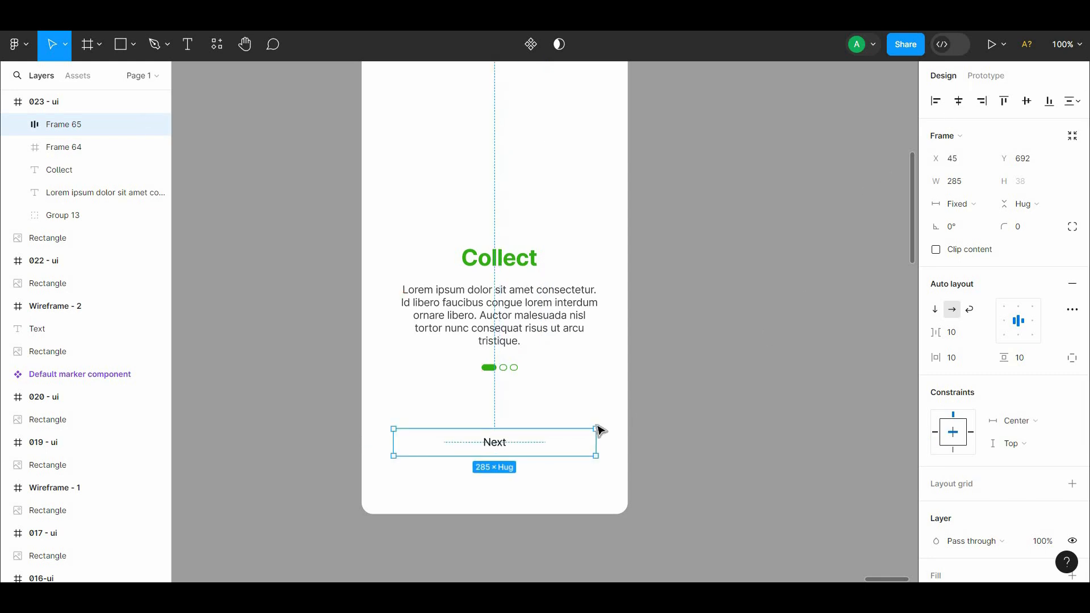
Fill the Next button frame with the green sampled from the Collect heading, 34AF16
scroll(1079, 466, down, 3)
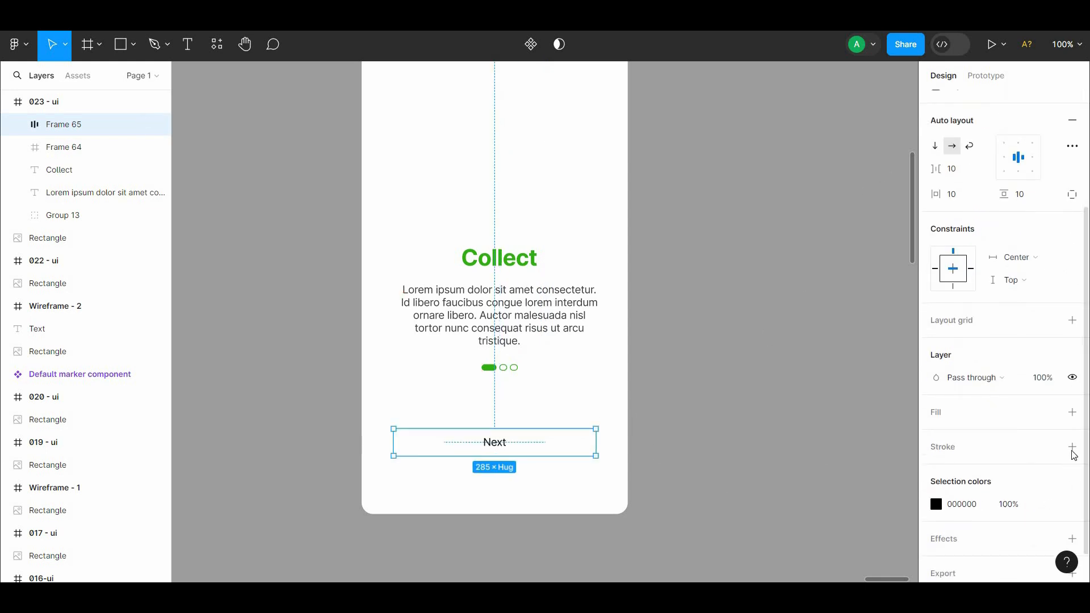
click(1073, 412)
click(937, 435)
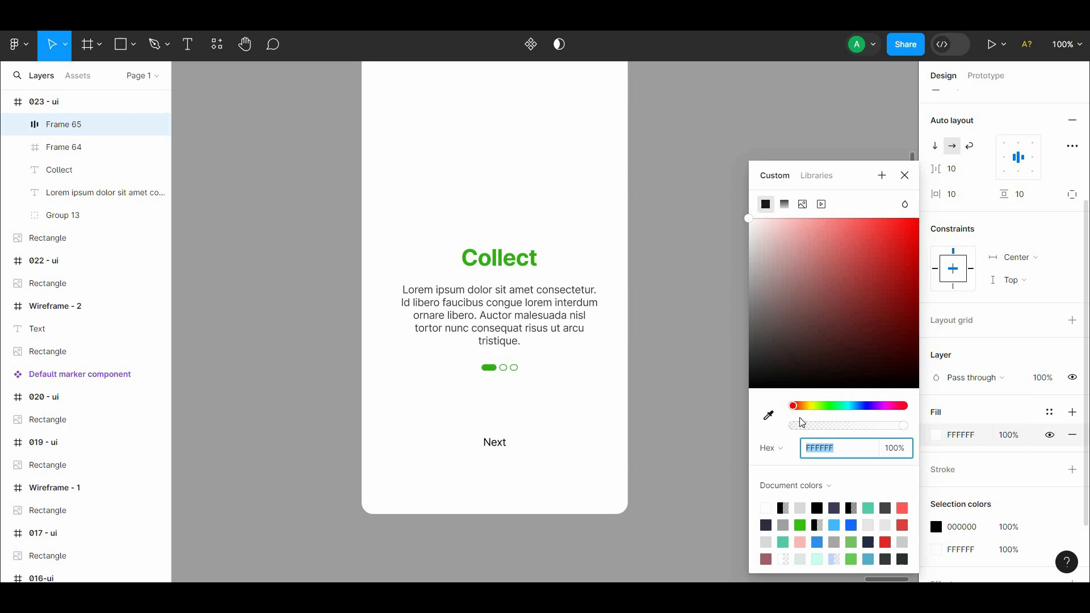
click(769, 416)
click(534, 259)
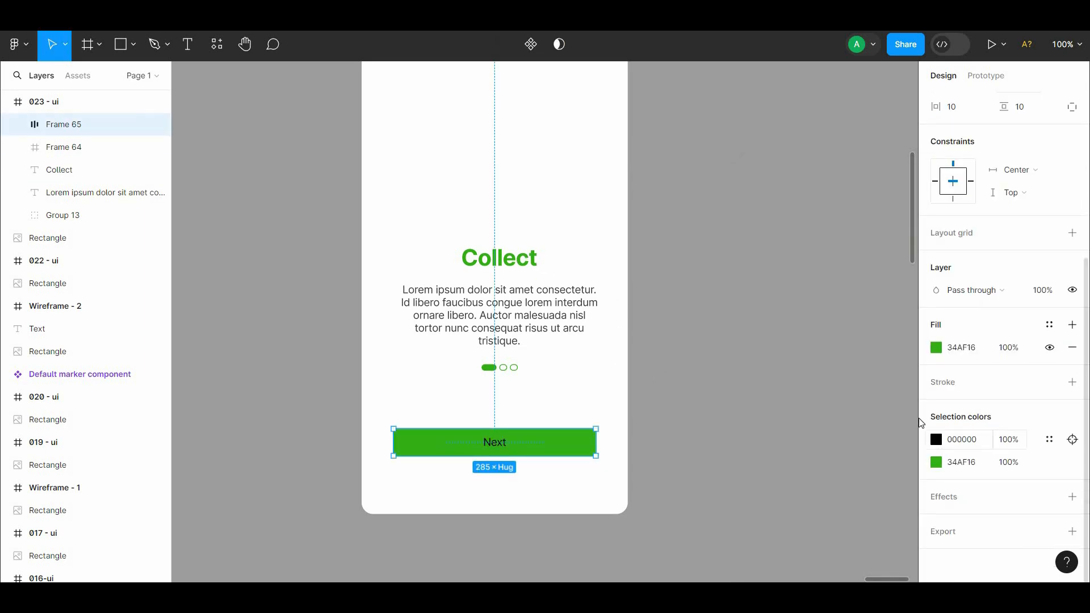
click(659, 210)
Style the Next label as white FFFFFF, Semi Bold text at size 16
double_click(496, 443)
click(951, 351)
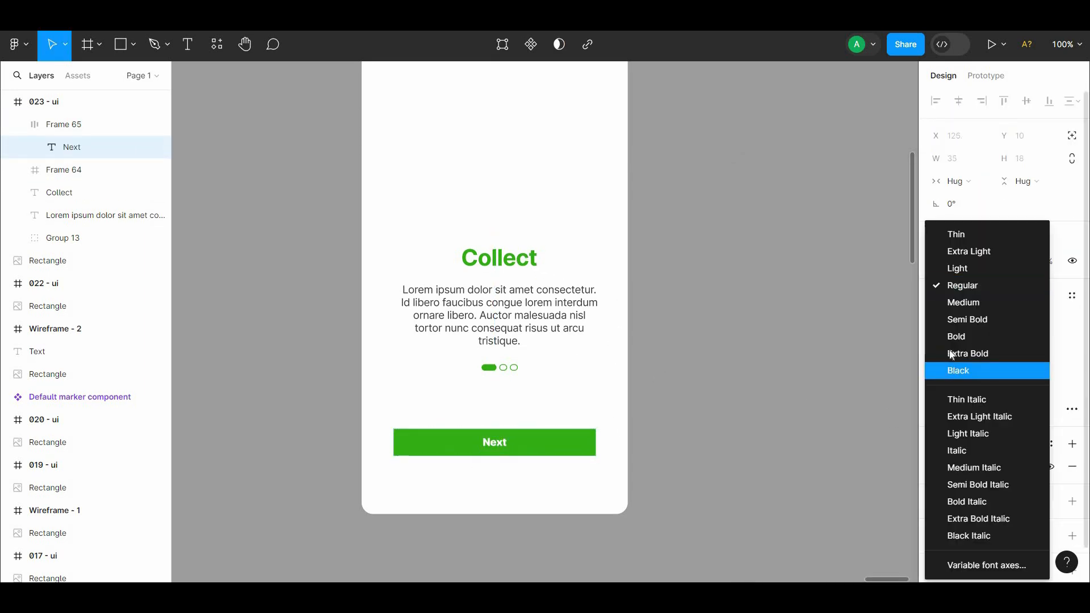
click(965, 319)
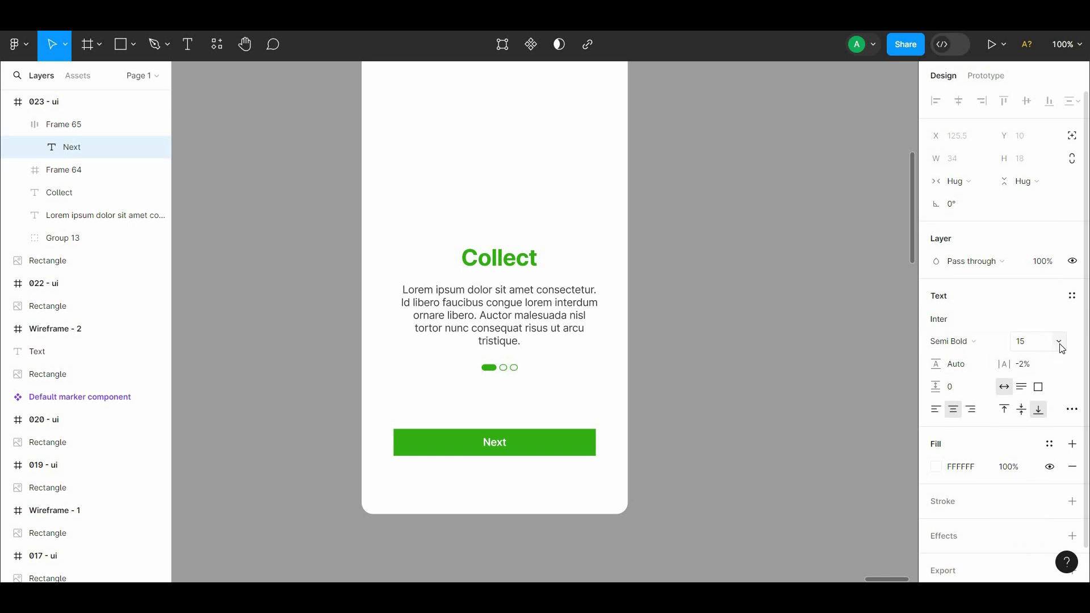
click(1057, 341)
click(1042, 358)
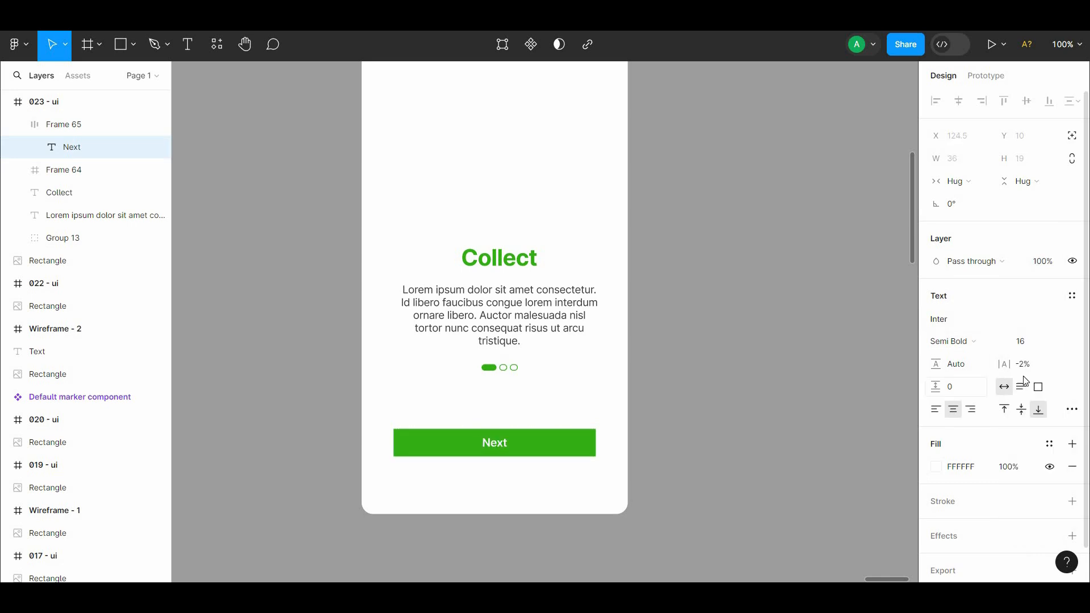
click(1060, 343)
click(873, 356)
Set the placeholder paragraph's font size to 14 and tighten its text box so the text sits closer under the heading
click(568, 318)
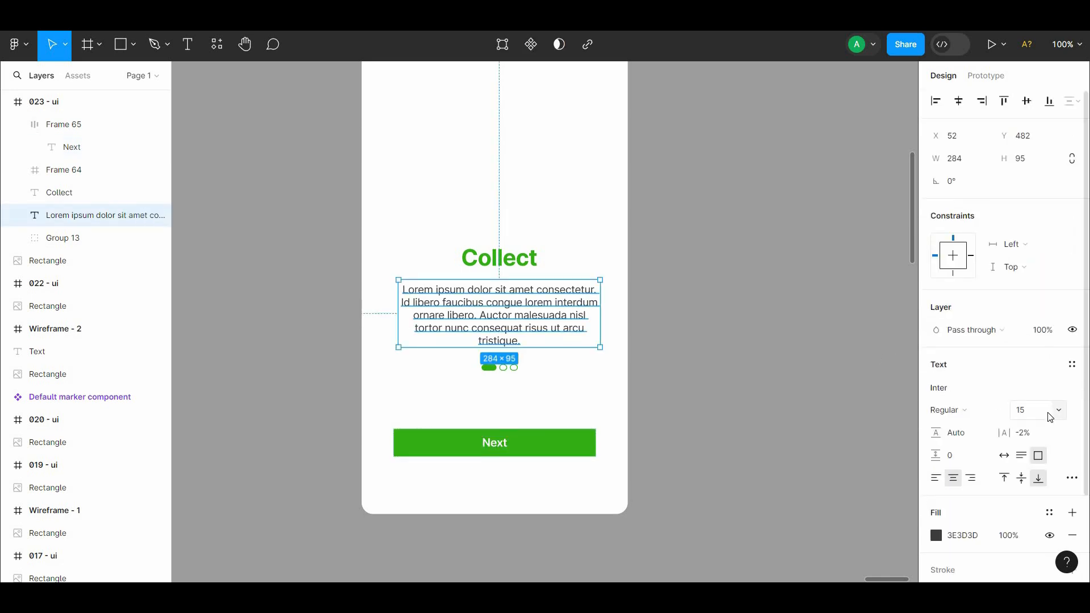
click(1059, 412)
click(1053, 378)
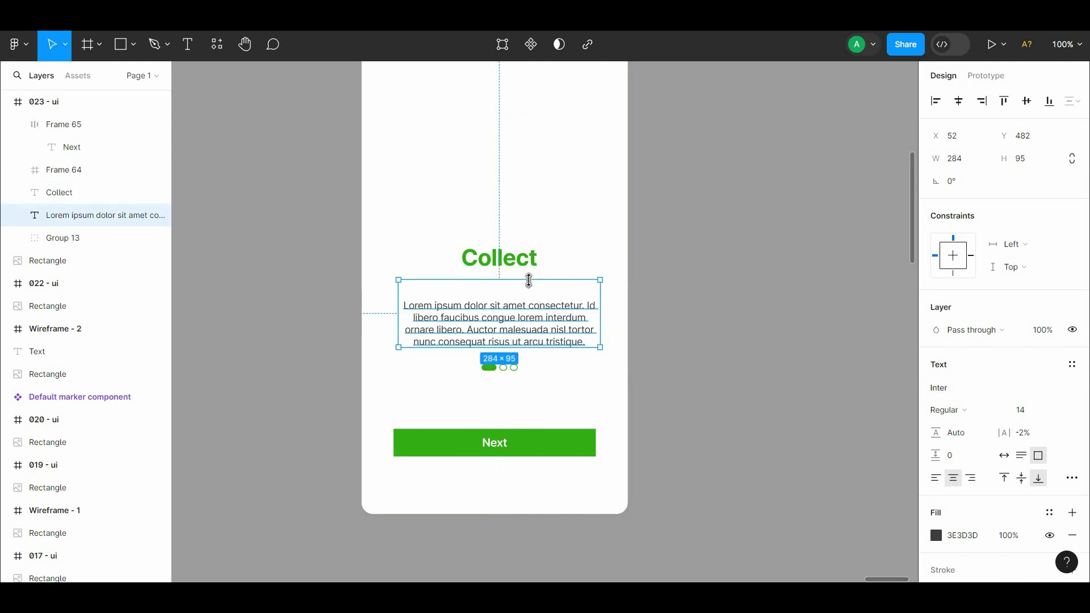
drag(529, 293, 527, 269)
key(Up)
Nudge the page indicator frame up to sit closer beneath the shortened paragraph
click(514, 367)
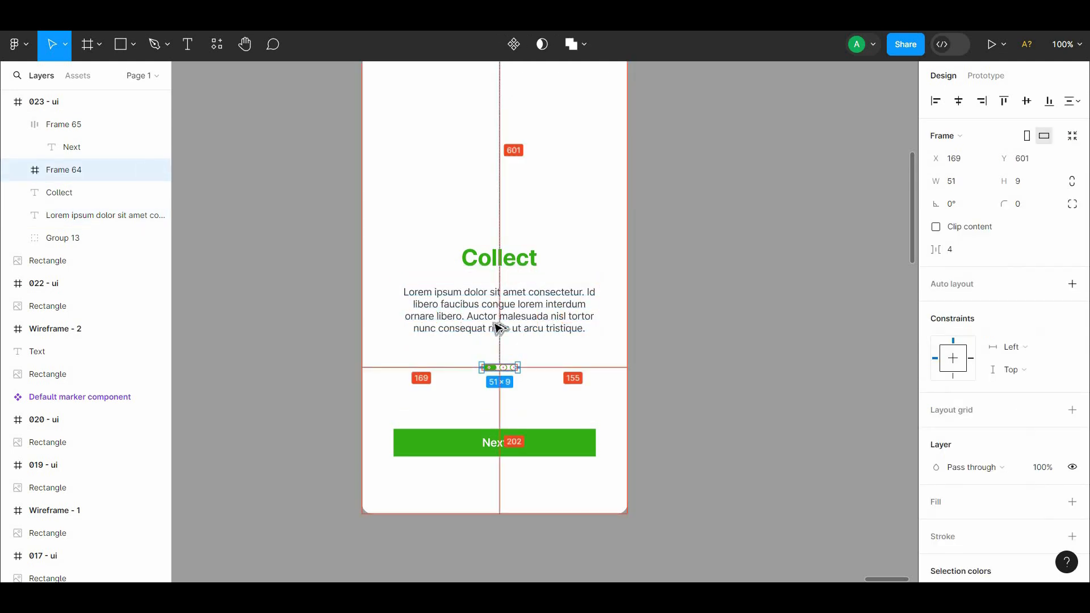
key(shift+Up)
key(shift+Up)
key(Down)
Make the Next button 51 px tall and move it up below the page indicator, at Y 641
click(515, 448)
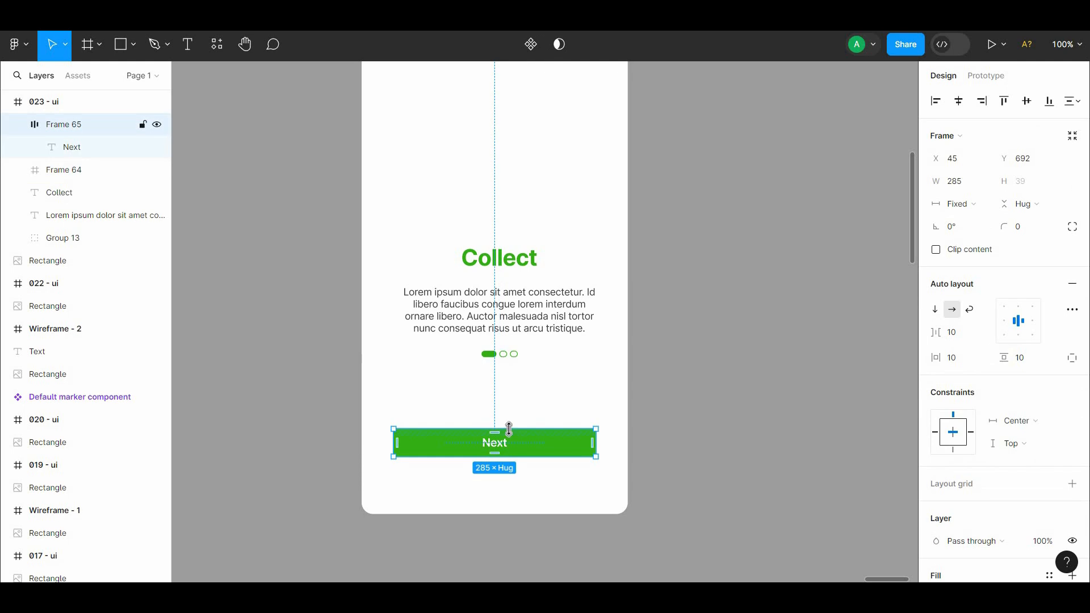
click(764, 367)
scroll(604, 431, up, 1)
click(514, 451)
drag(507, 444, 518, 431)
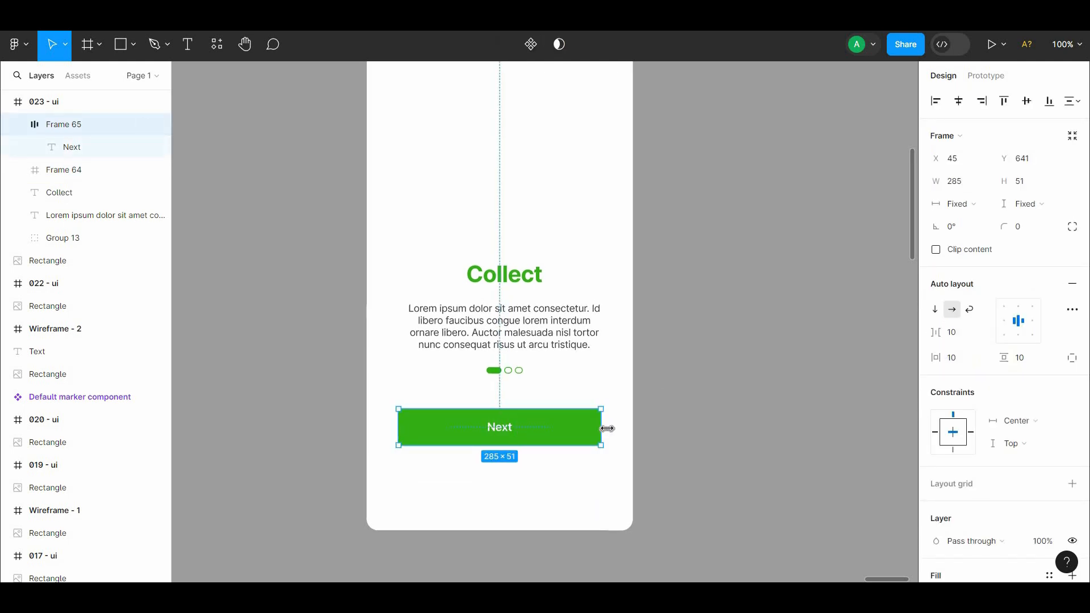
Widen the Next button on both sides to about 326 px, leaving roughly equal side margins of about 24 px
drag(609, 428, 615, 429)
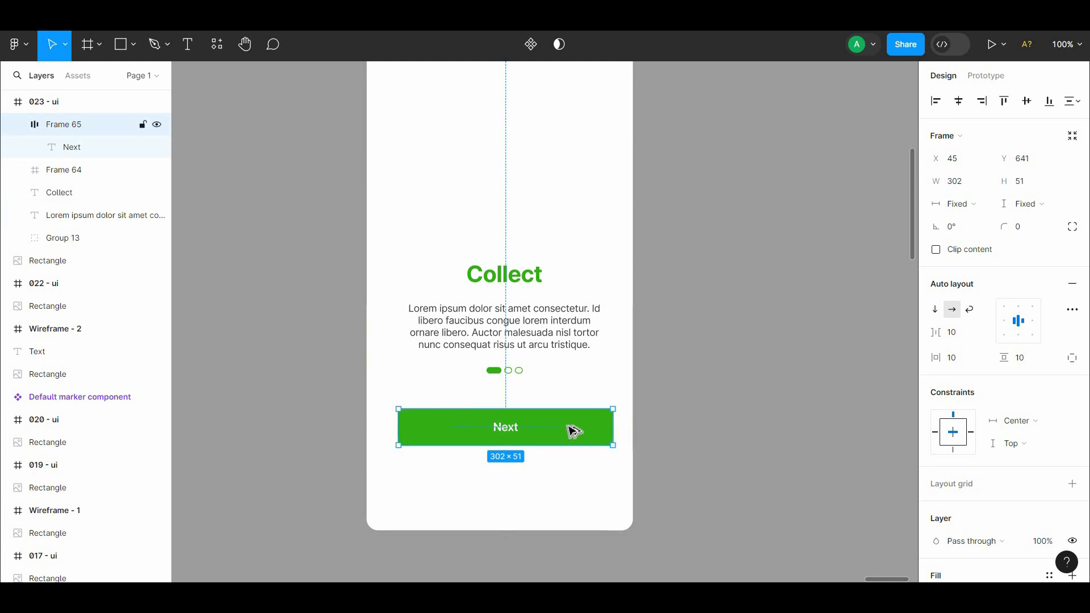
key(Right)
key(Right)
key(Right)
key(Right)
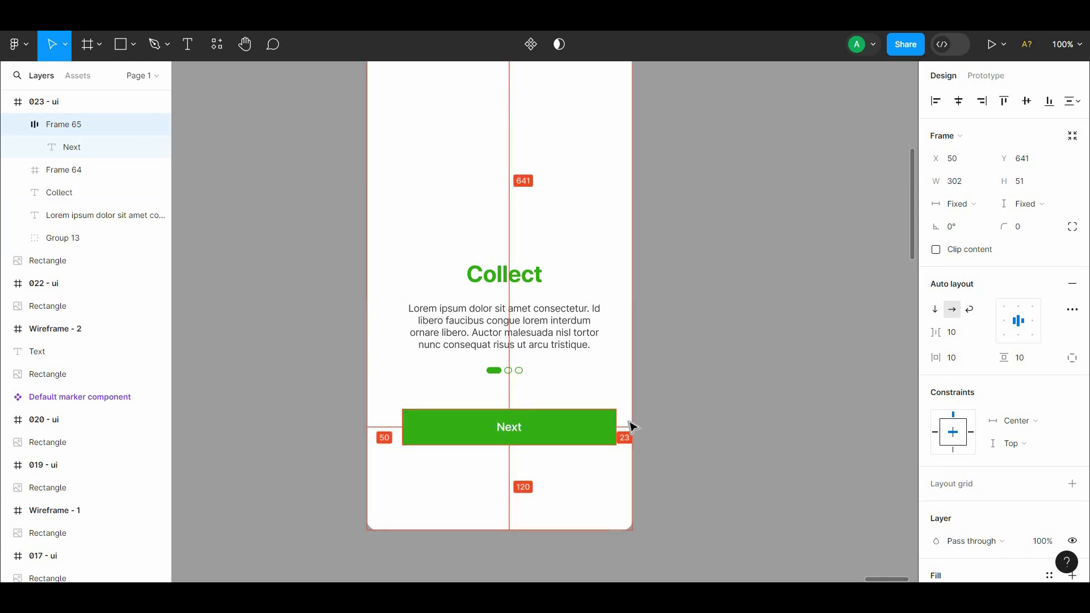
drag(401, 431, 380, 420)
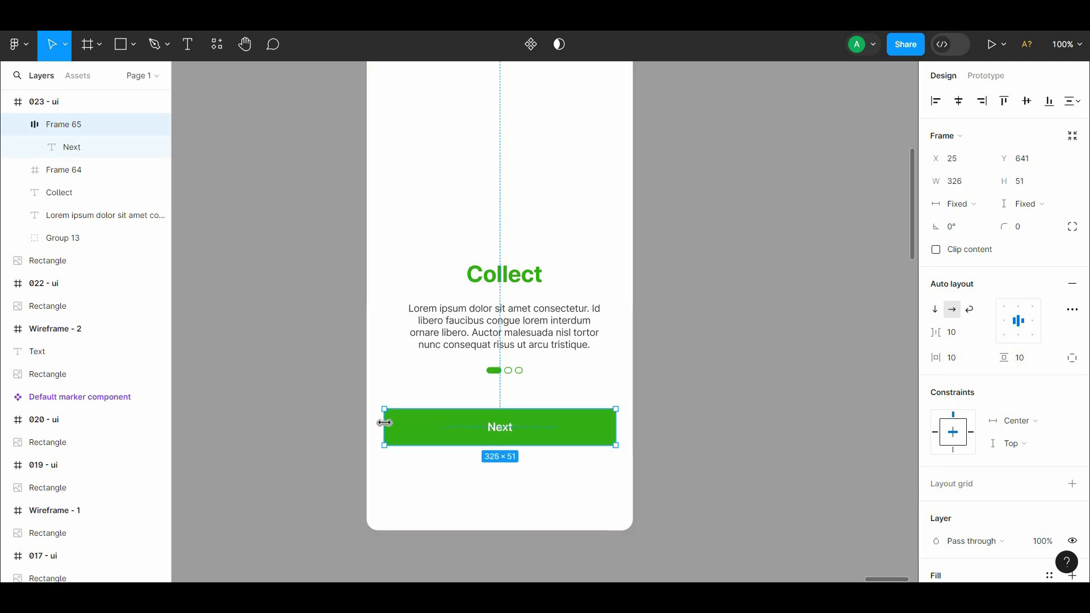
Round the Next button's corners with a radius of 16
click(426, 459)
drag(482, 412, 484, 437)
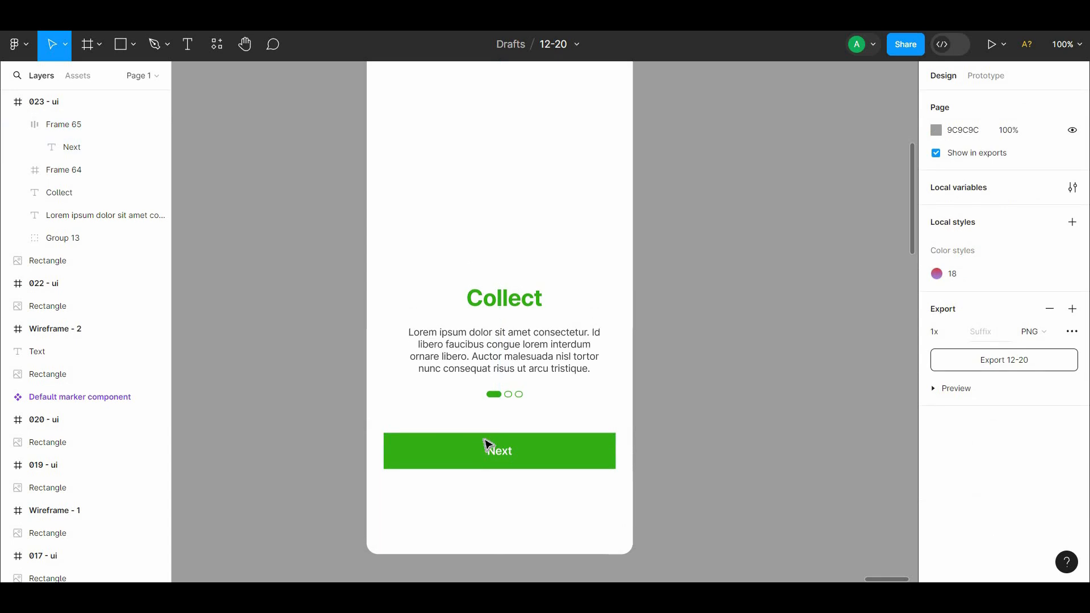
click(486, 441)
text(16)
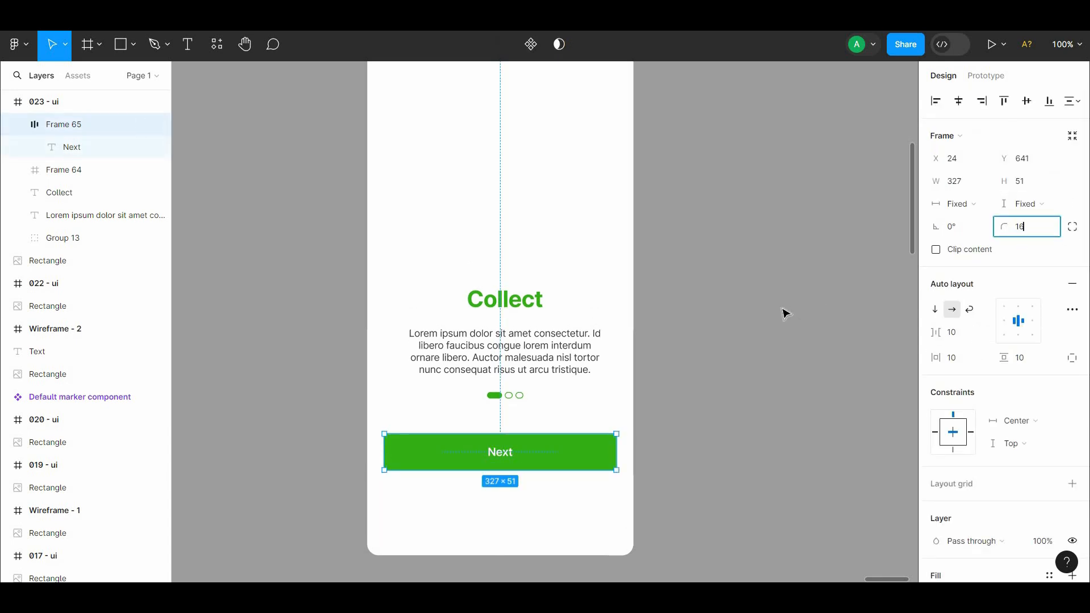
click(784, 311)
scroll(596, 406, down, 1)
Try a horizontal linear gradient on the Next button with the end stop at 42% opacity, and undo it
click(596, 406)
scroll(1071, 423, down, 2)
scroll(1071, 423, down, 1)
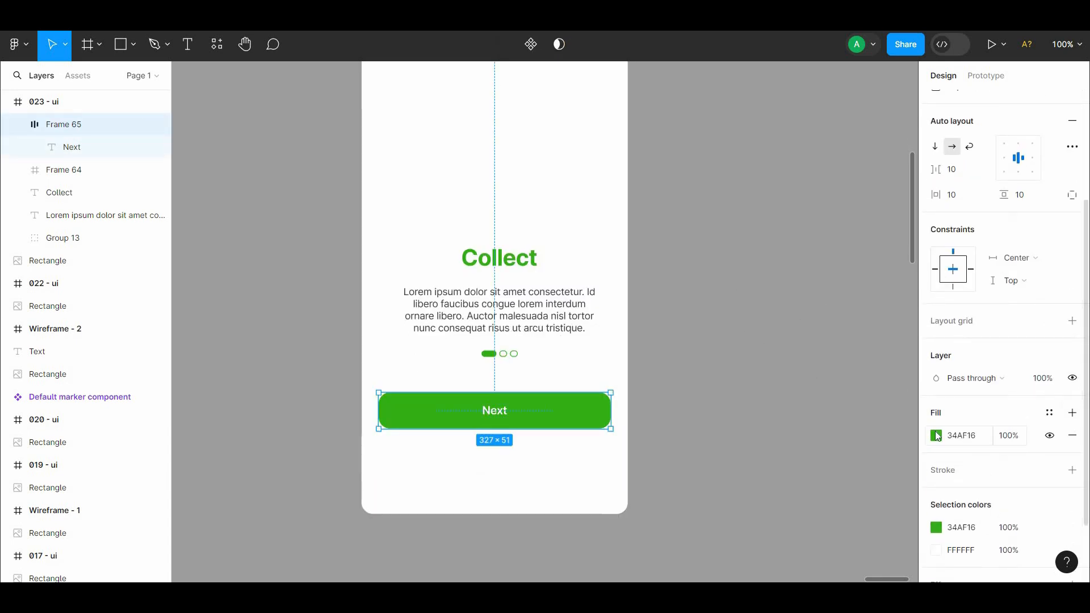
click(937, 435)
click(784, 204)
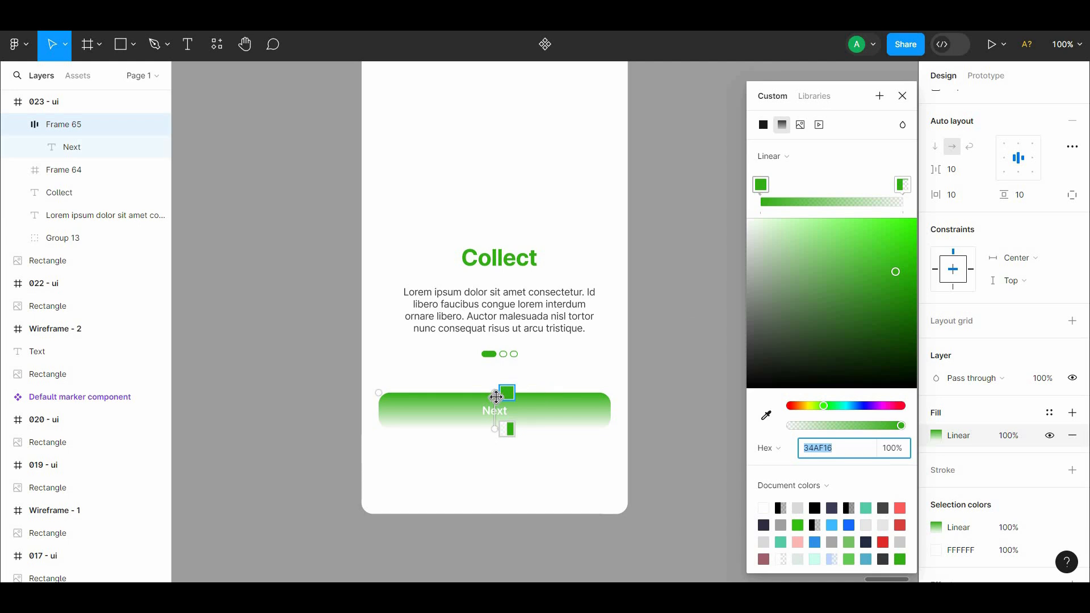
drag(496, 397, 379, 418)
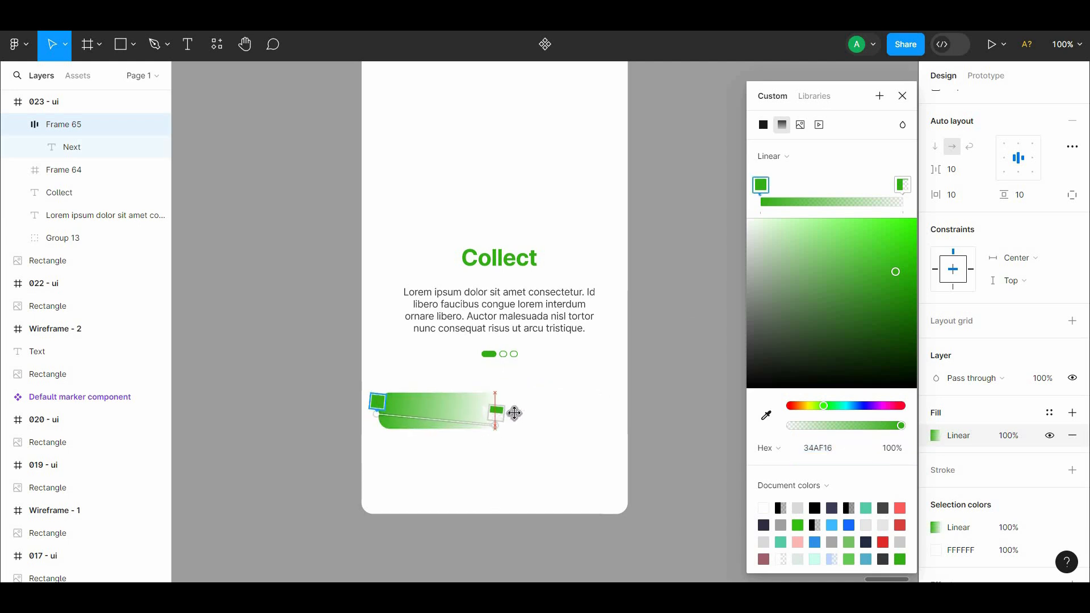
drag(495, 411, 593, 411)
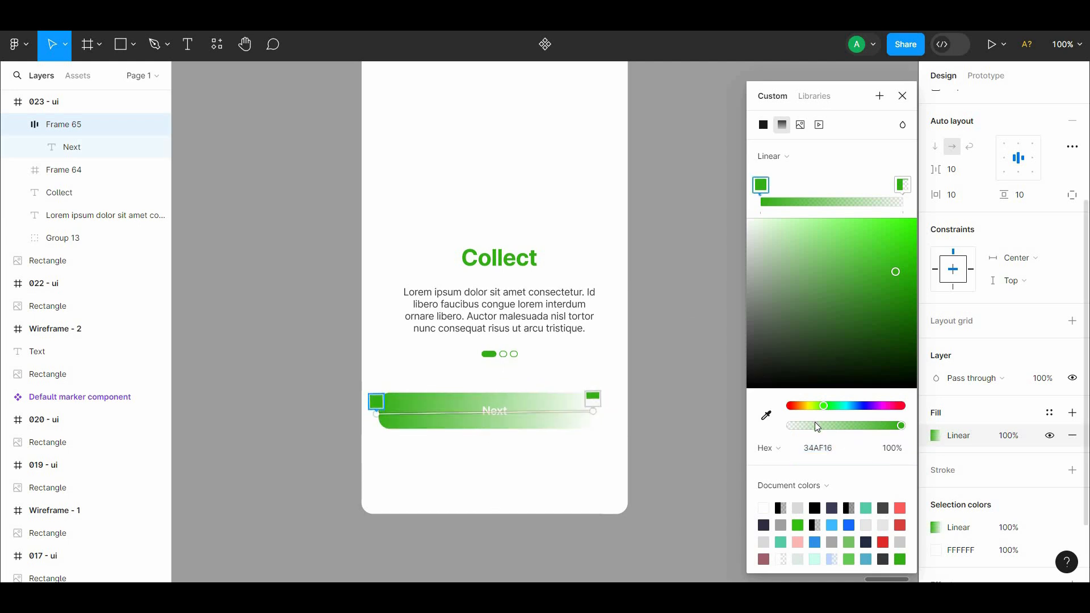
mouse_move(817, 427)
mouse_down()
mouse_move(764, 428)
mouse_move(920, 428)
mouse_move(737, 423)
mouse_move(838, 426)
mouse_up()
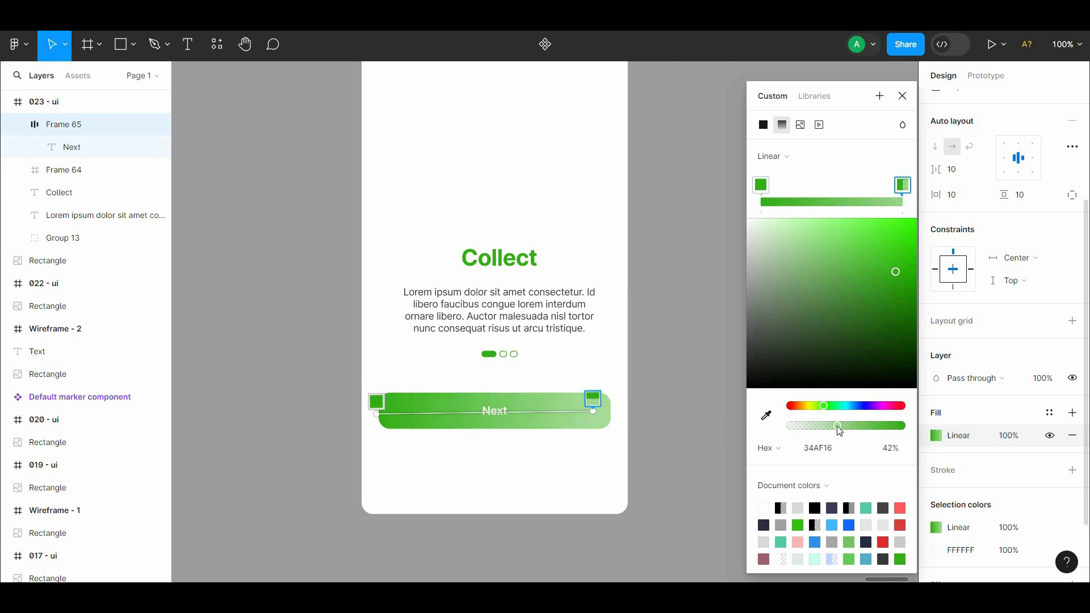
key(ctrl+z)
key(ctrl+z)
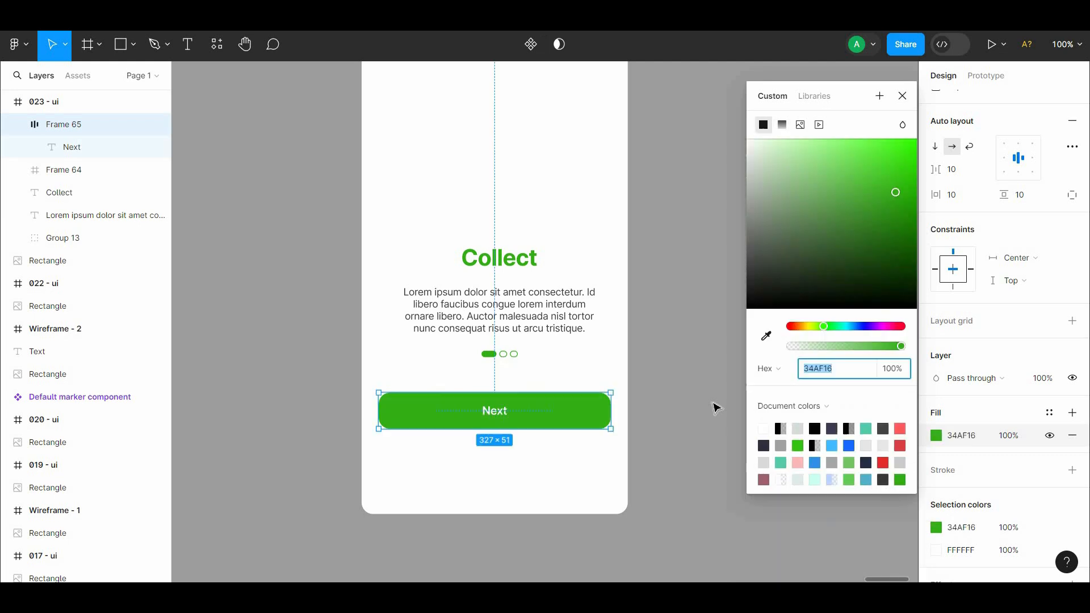
Switch the Next button to a linear fill and delete its end stop after trying dark greens, keeping only the 34AF16 stop
click(782, 124)
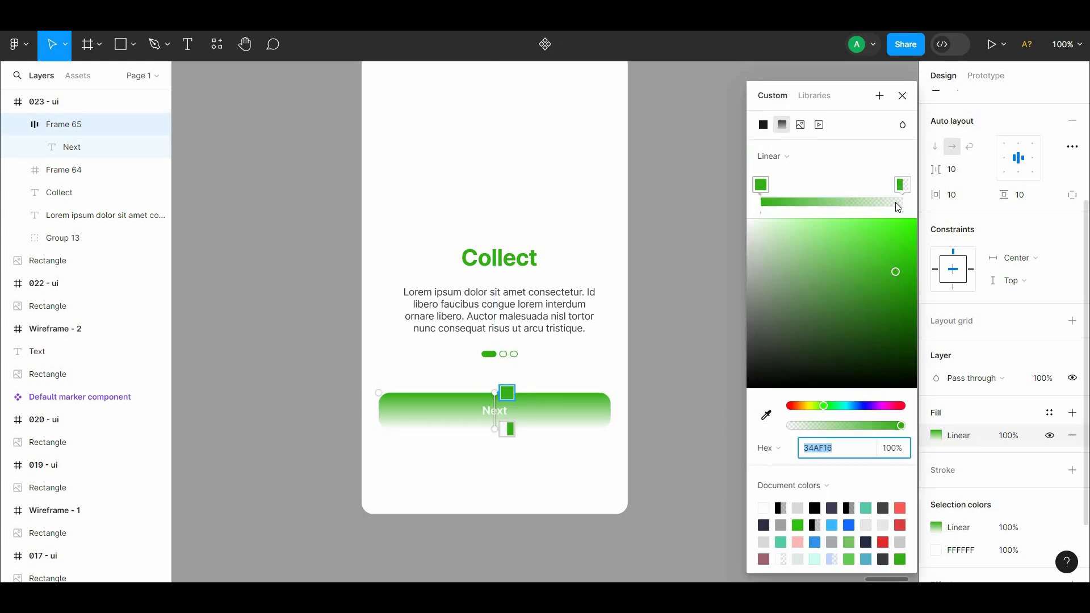
click(903, 184)
drag(839, 426, 886, 425)
click(860, 331)
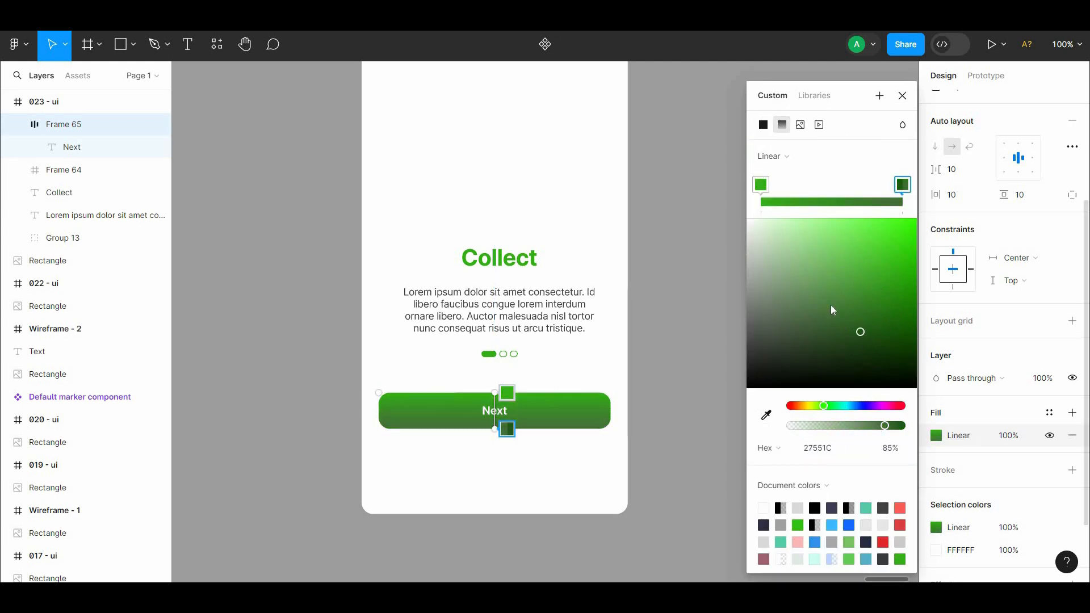
drag(832, 306, 835, 349)
click(868, 348)
drag(885, 426, 819, 404)
click(887, 327)
key(ctrl+z)
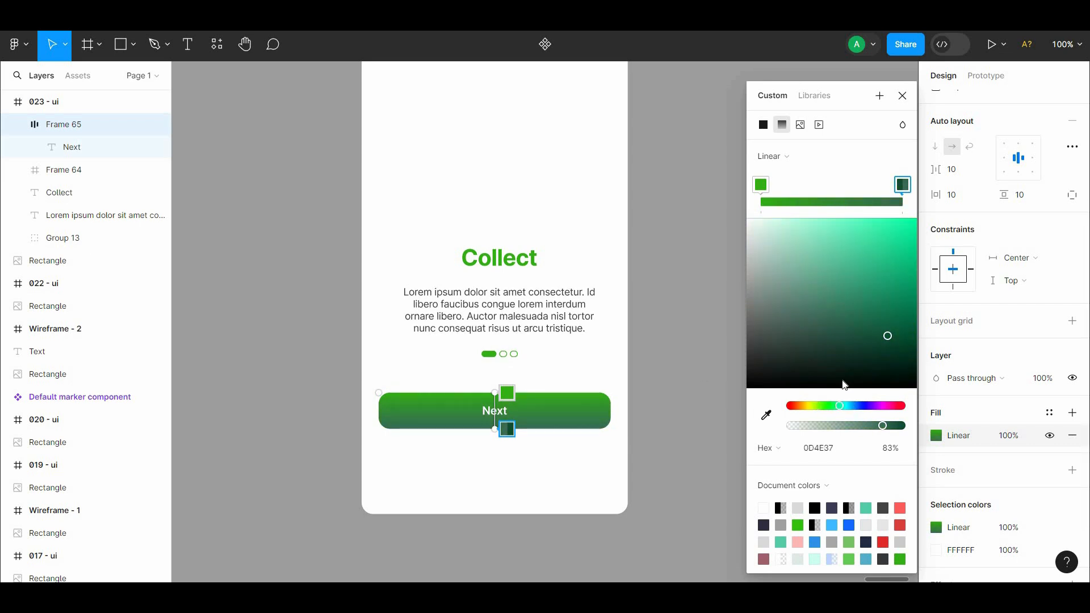
key(Delete)
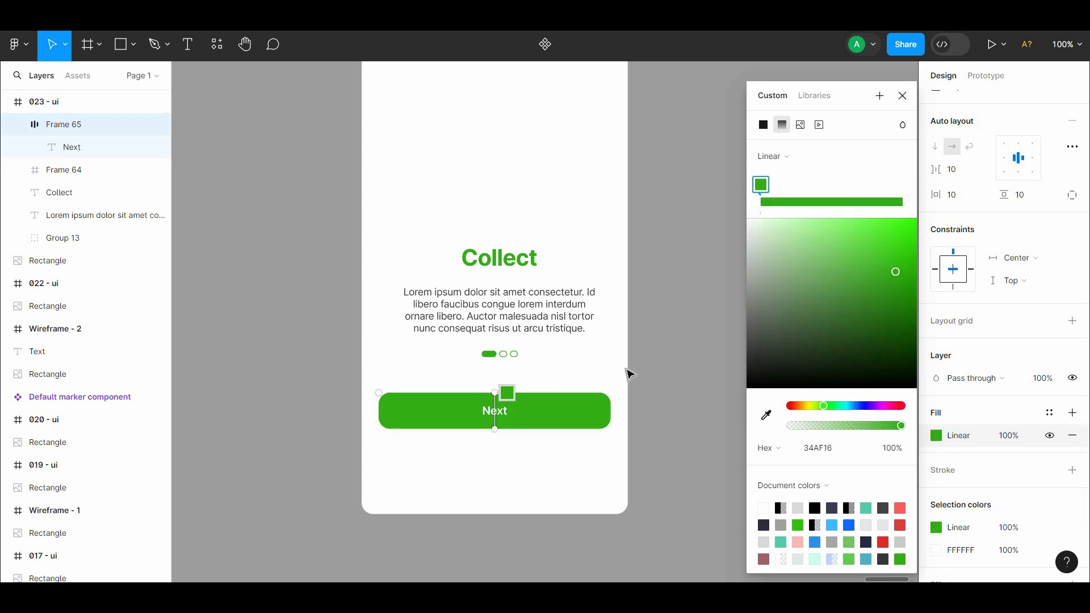
Add an inner shadow to the Next button with X 0, Y 4, blur 4 and black at 25%
scroll(1048, 497, down, 2)
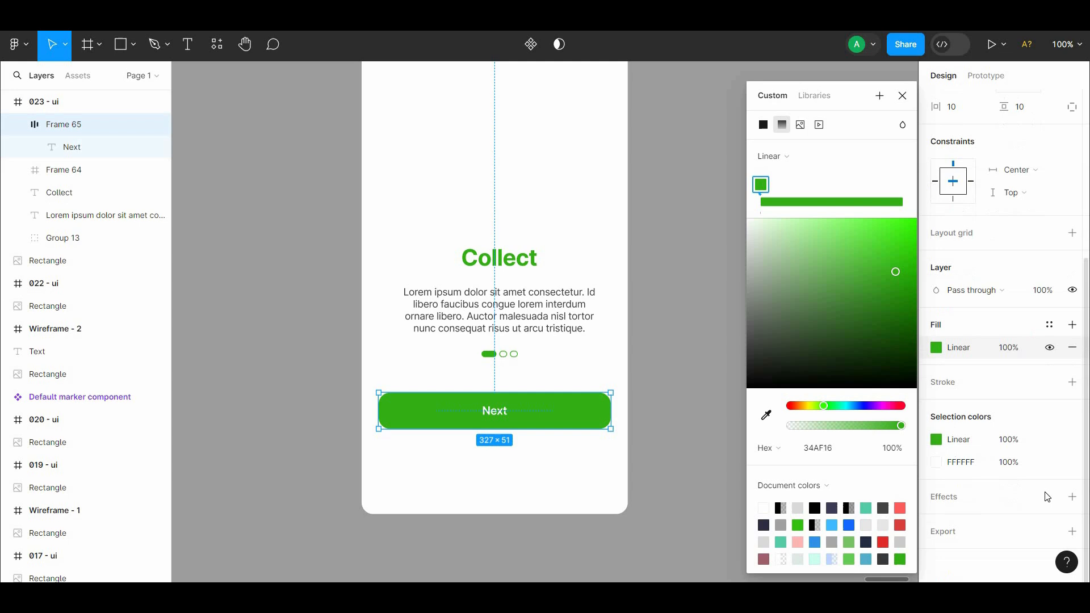
click(1075, 498)
click(983, 520)
click(999, 503)
click(937, 520)
click(802, 519)
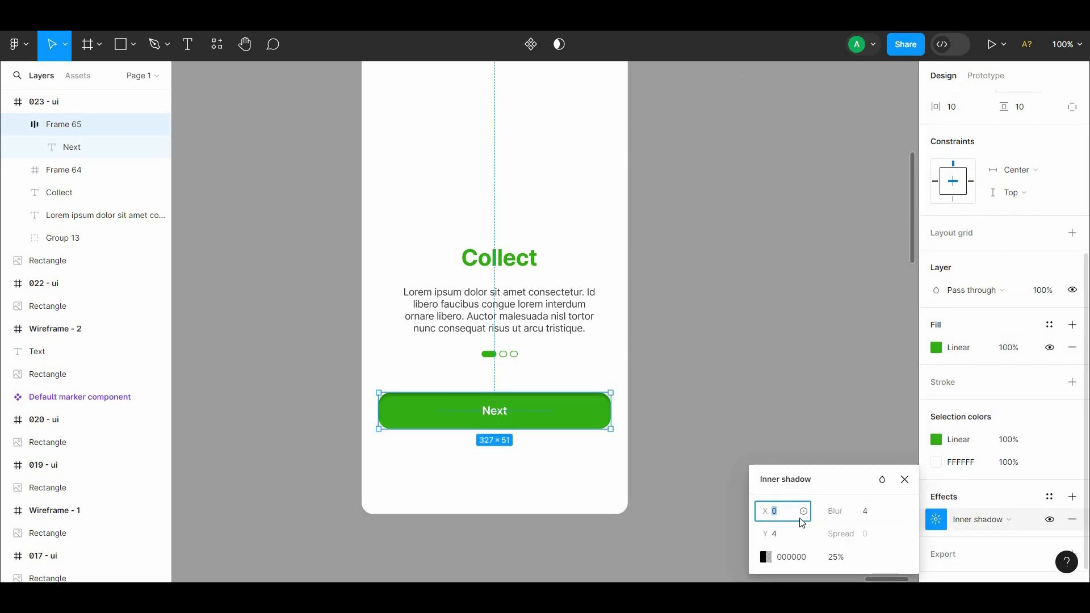
click(776, 397)
scroll(755, 352, up, 2)
drag(755, 352, 735, 472)
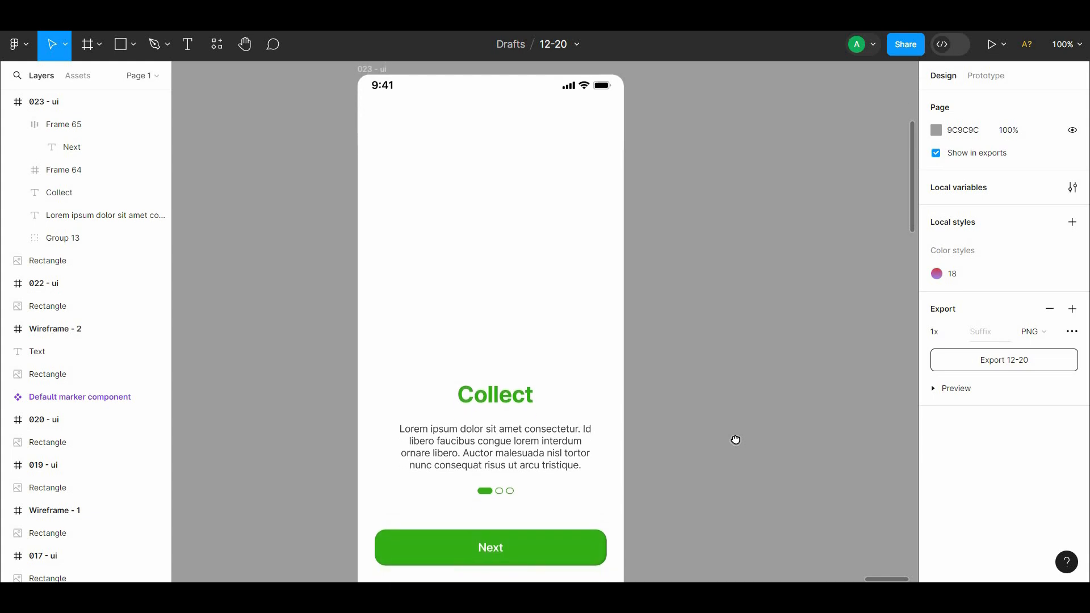
Widen the placeholder paragraph's text box on both sides to line up with the edges of the Next button
drag(680, 317, 671, 275)
click(576, 382)
drag(594, 389, 604, 389)
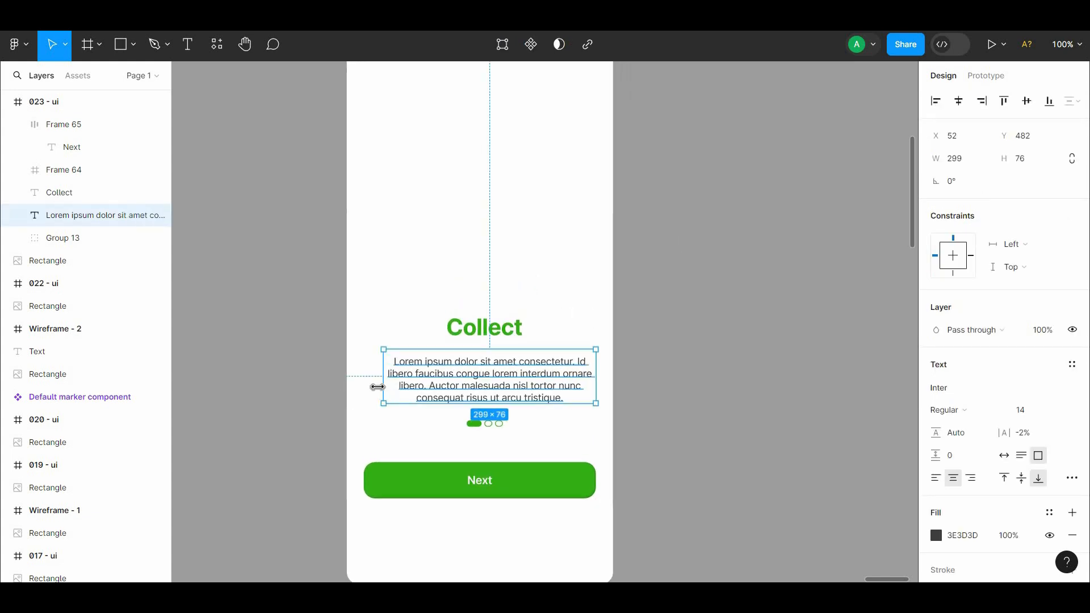
drag(378, 387, 364, 386)
click(712, 369)
Move the Next button up closer to the page indicator, to Y 615
drag(725, 373, 725, 311)
click(523, 433)
key(shift+Up)
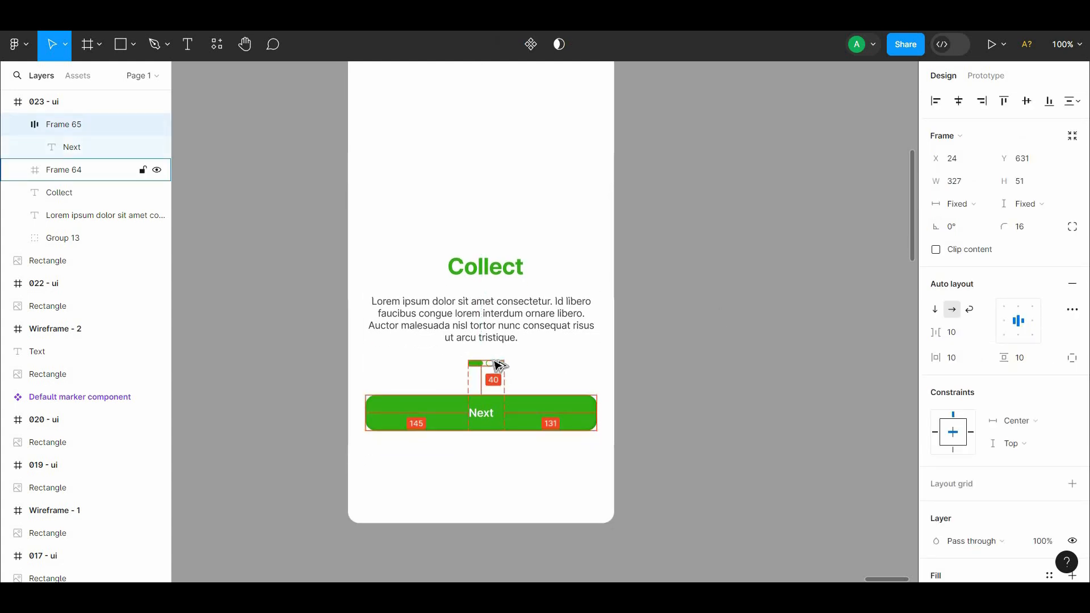
key(Up)
key(Up)
key(Up)
key(Up)
key(Up)
key(Up)
key(Up)
key(Up)
key(Up)
key(Up)
key(Up)
key(Up)
key(Up)
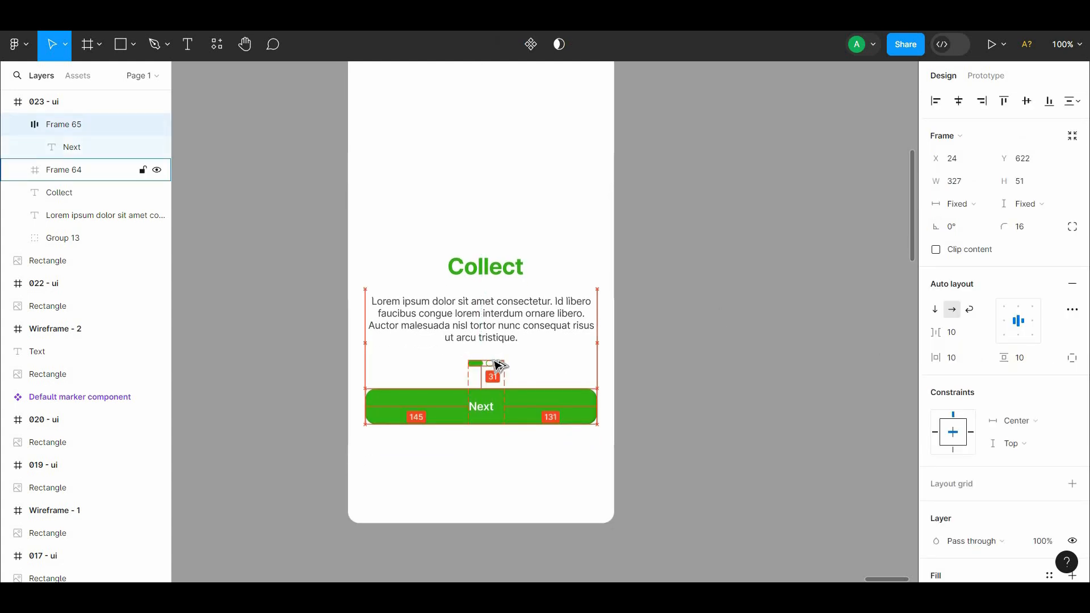
key(Up)
click(638, 361)
scroll(648, 386, up, 1)
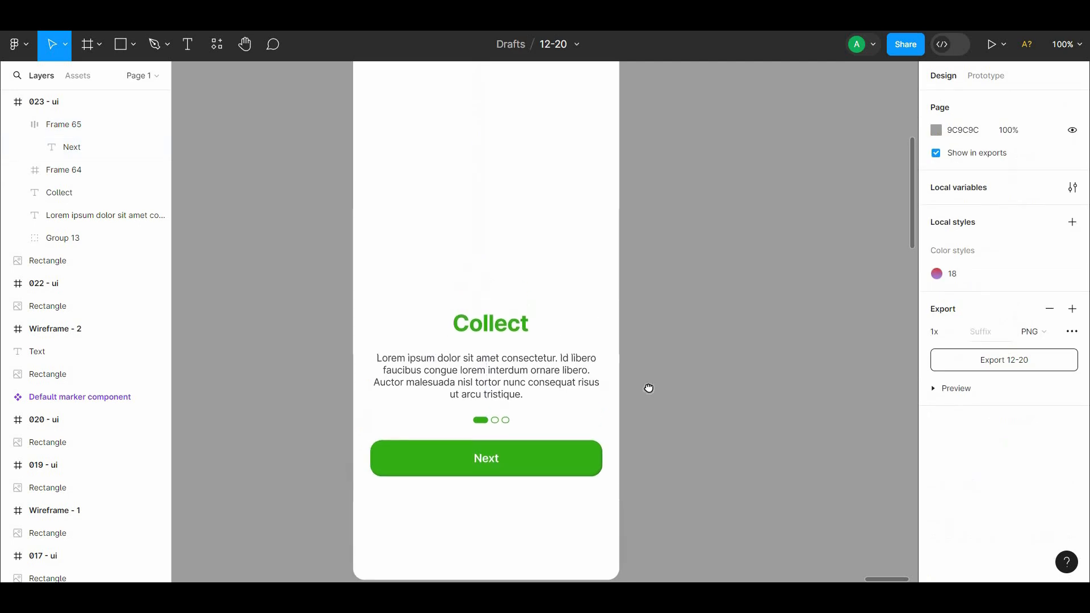
Duplicate the Next button directly below at Y 683 and replace the copy's fill with a 1 px inside stroke in 000000
scroll(650, 390, down, 1)
drag(575, 418, 576, 457)
scroll(1079, 415, down, 3)
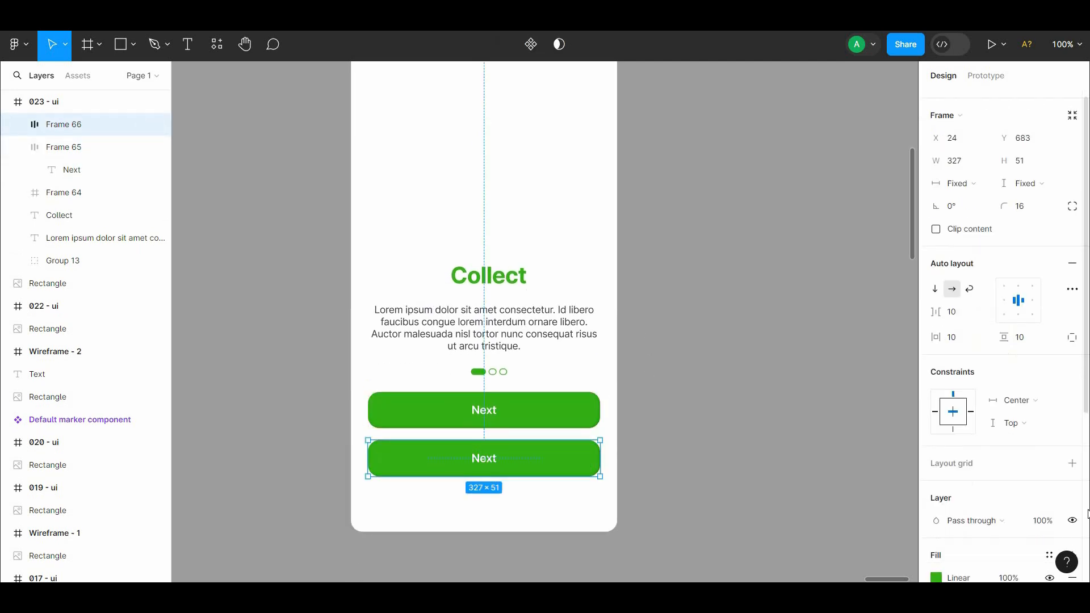
click(1073, 414)
click(1072, 425)
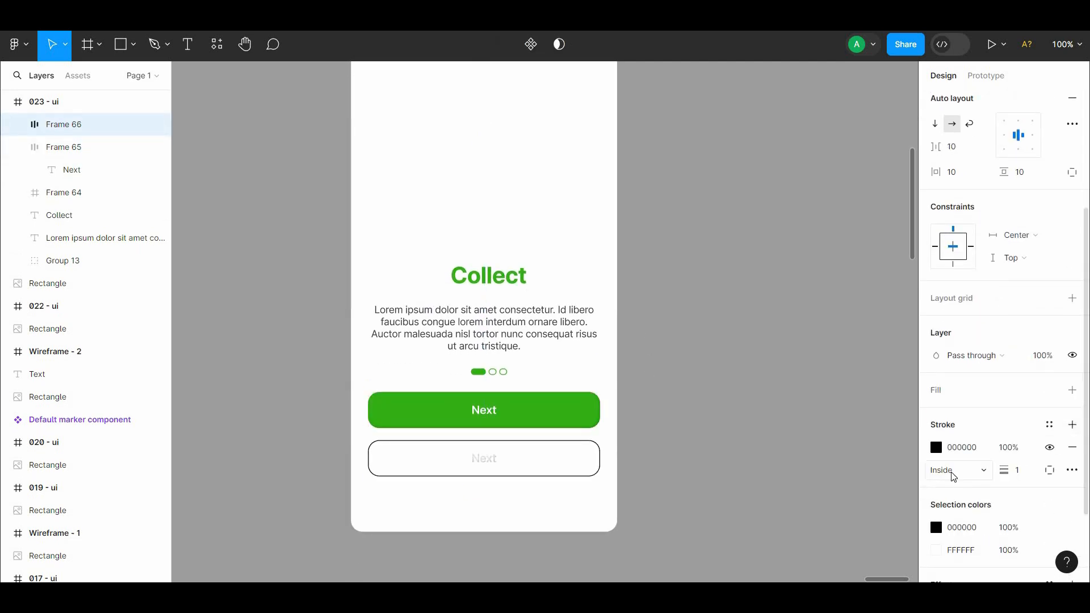
Color the lower button's Next label 34AF16 by sampling the green of the upper button
double_click(488, 458)
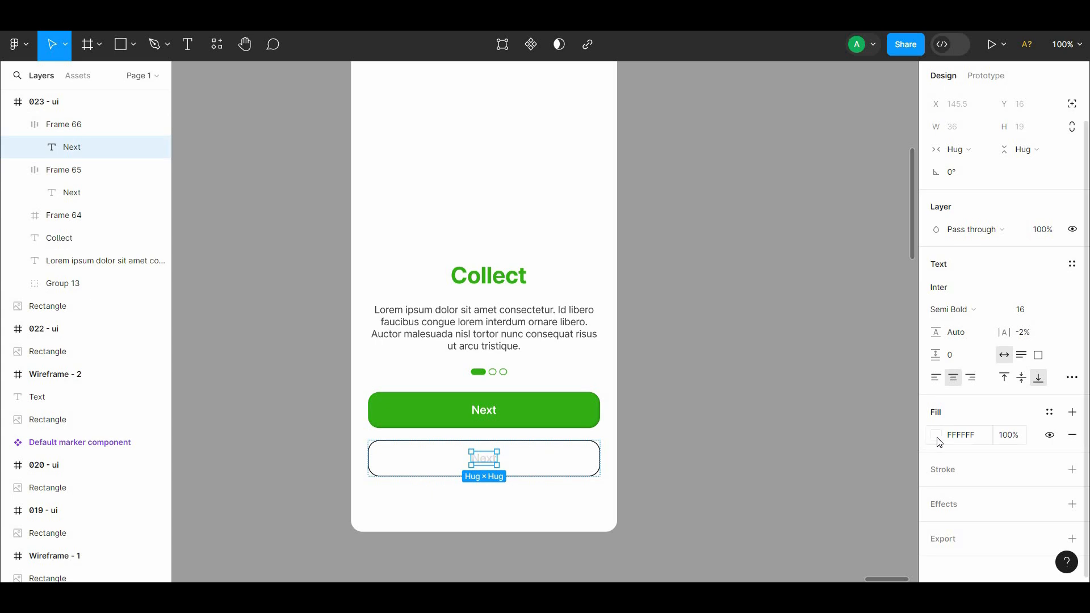
click(938, 439)
click(769, 419)
click(579, 406)
key(Escape)
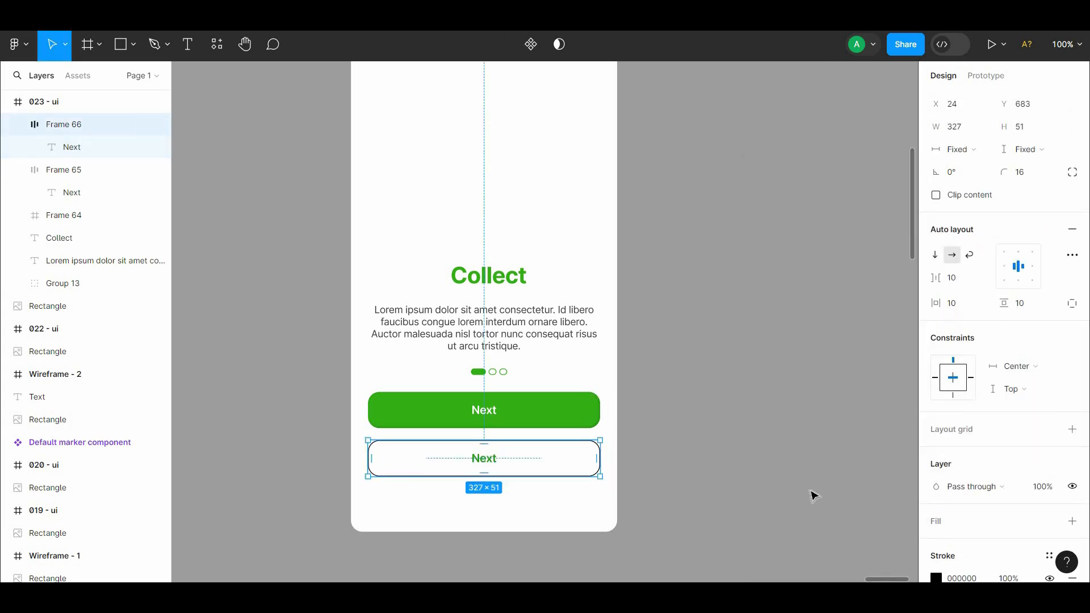
Change the lower button's outline color to 34AF16 by sampling the green Next button
scroll(1085, 356, down, 5)
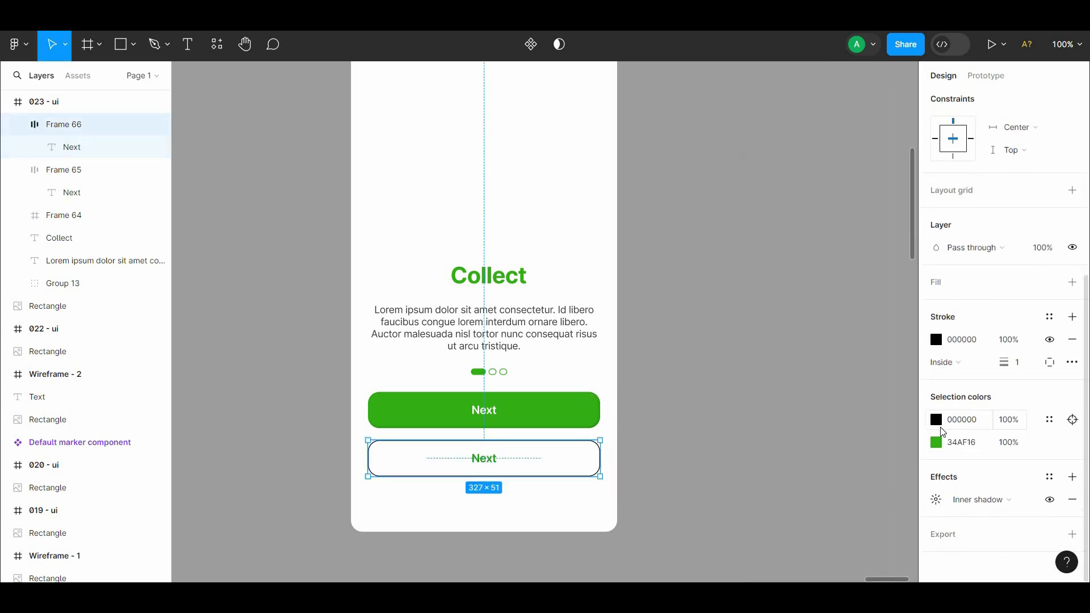
click(937, 420)
click(509, 401)
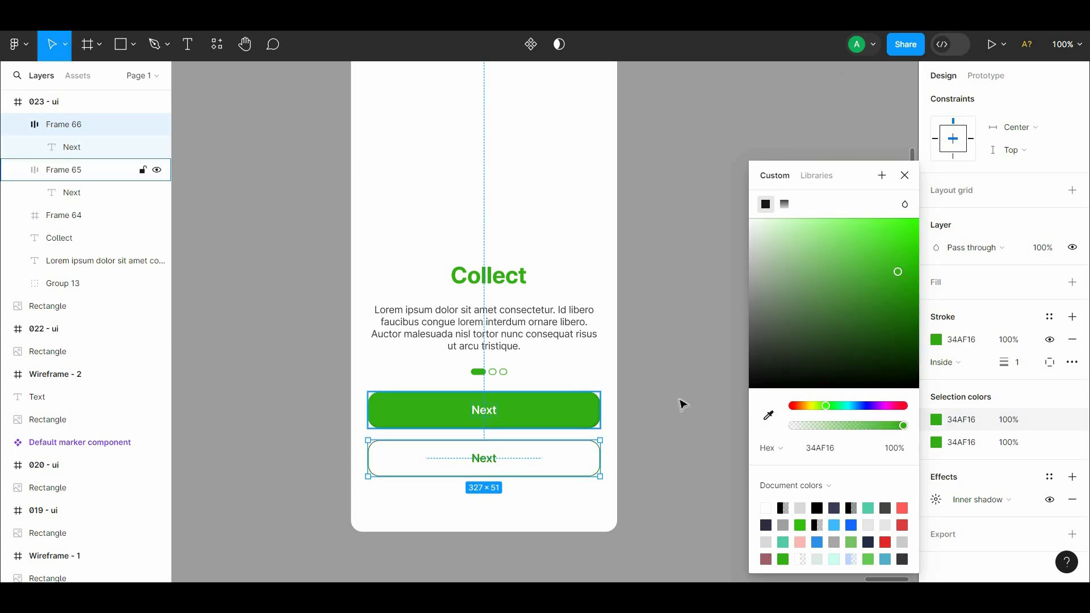
click(653, 446)
click(613, 458)
scroll(1005, 341, down, 3)
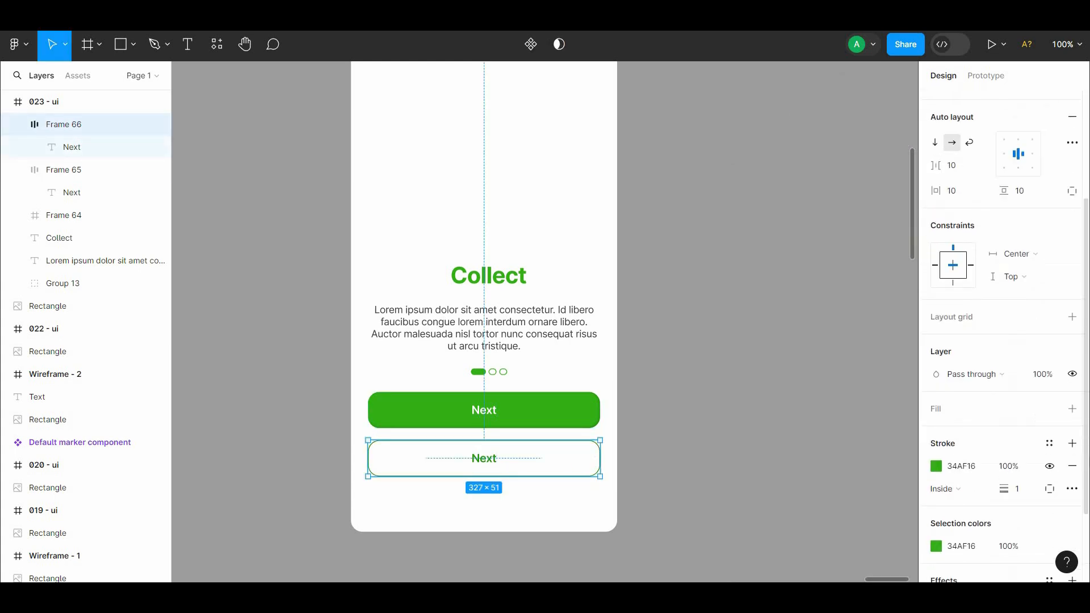
click(877, 385)
Change the outlined button's label to Skip
scroll(553, 426, down, 1)
click(487, 430)
double_click(489, 430)
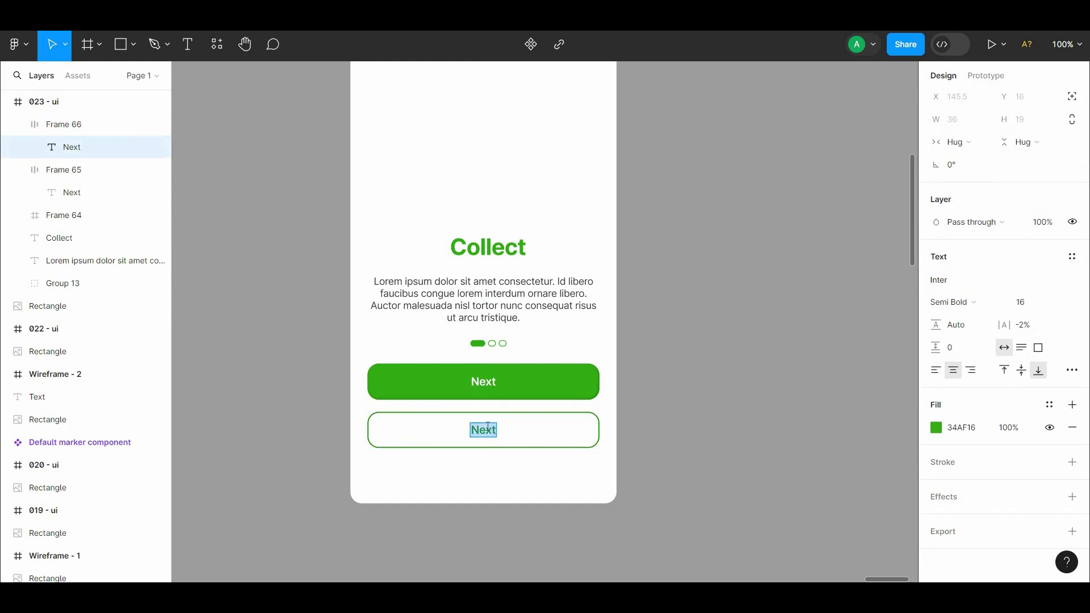
click(681, 285)
scroll(691, 416, up, 4)
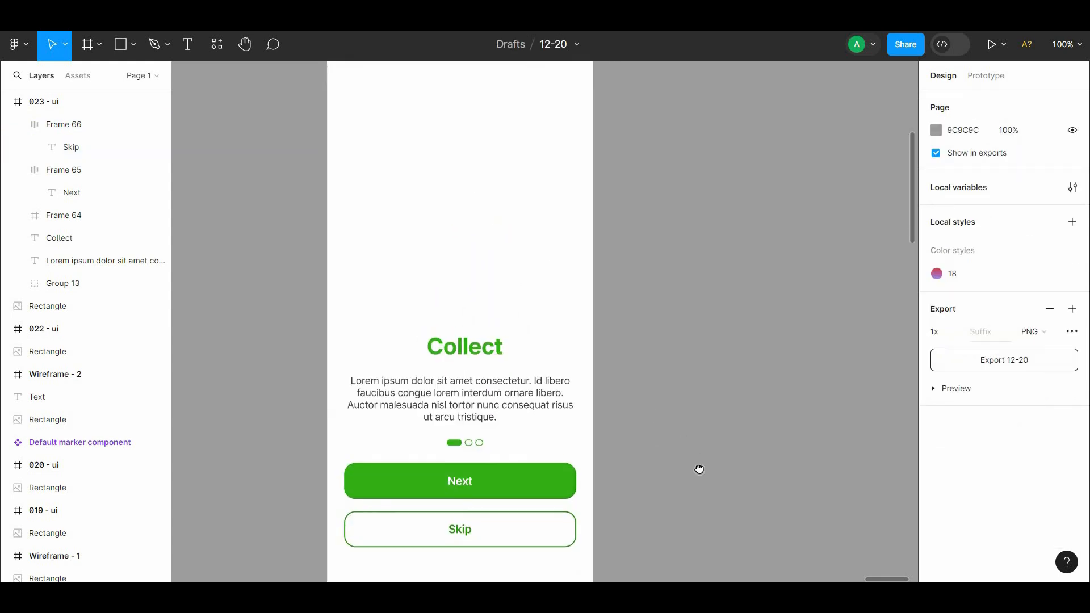
scroll(700, 470, left, 3)
drag(555, 534, 471, 269)
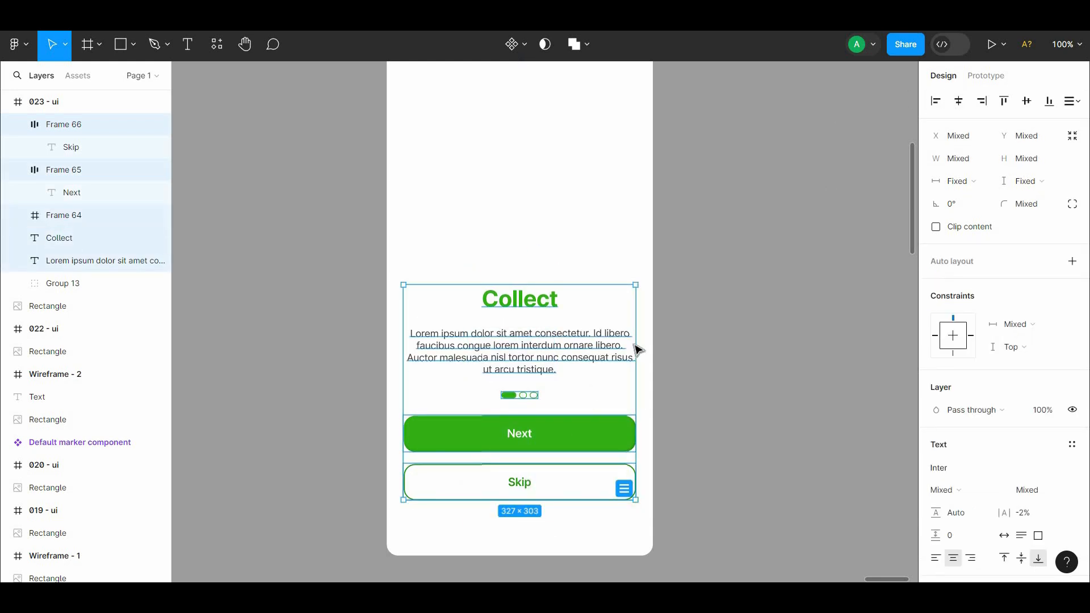
scroll(665, 346, up, 3)
scroll(664, 347, left, 1)
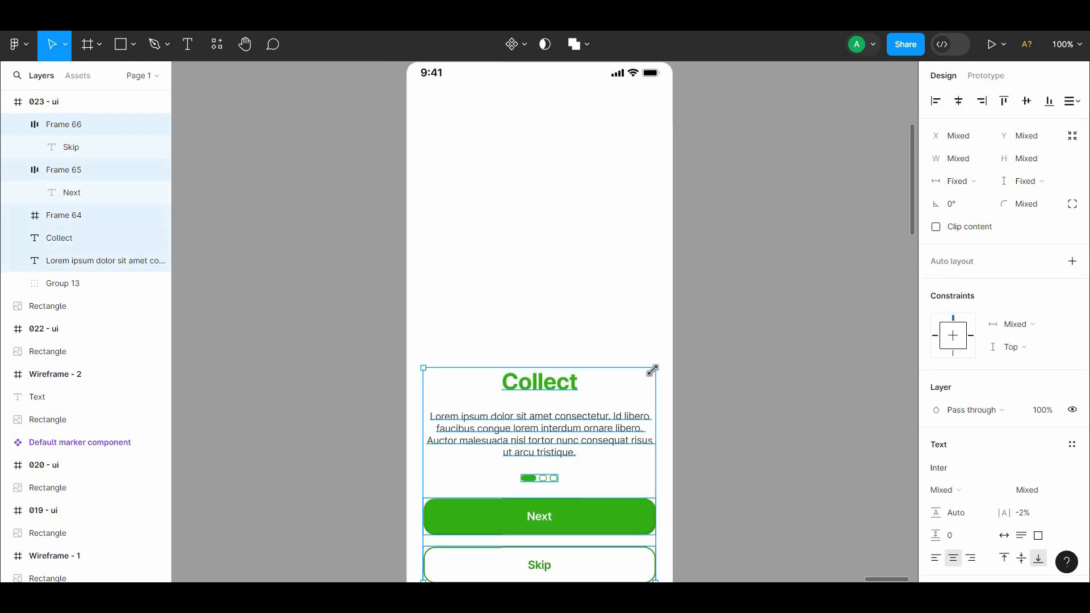
click(698, 375)
scroll(699, 318, down, 3)
scroll(582, 324, up, 3)
scroll(582, 323, right, 1)
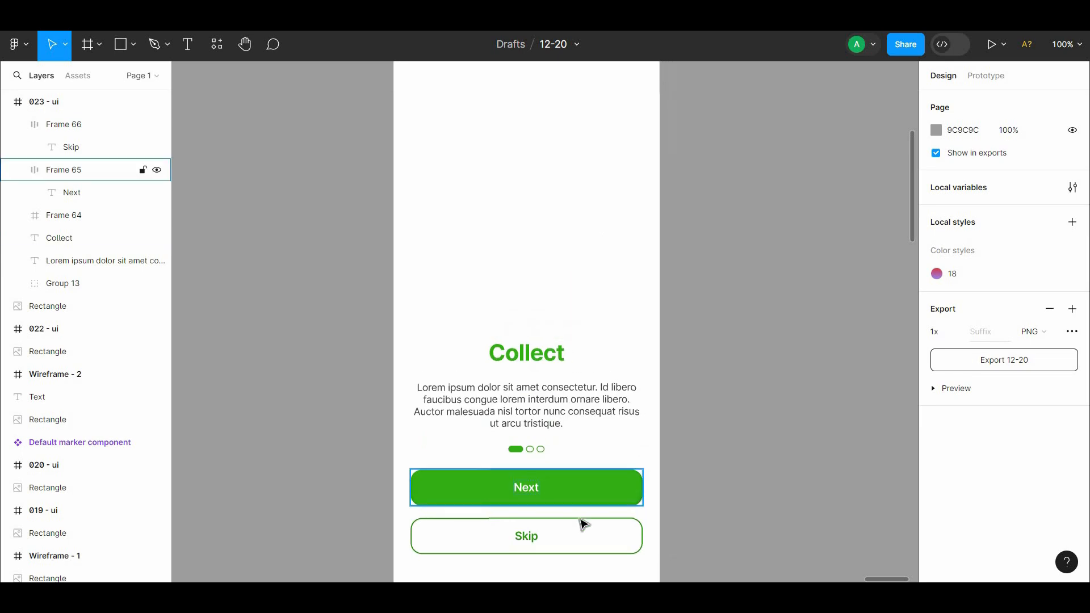
click(584, 525)
click(697, 450)
scroll(687, 409, down, 6)
scroll(688, 408, right, 1)
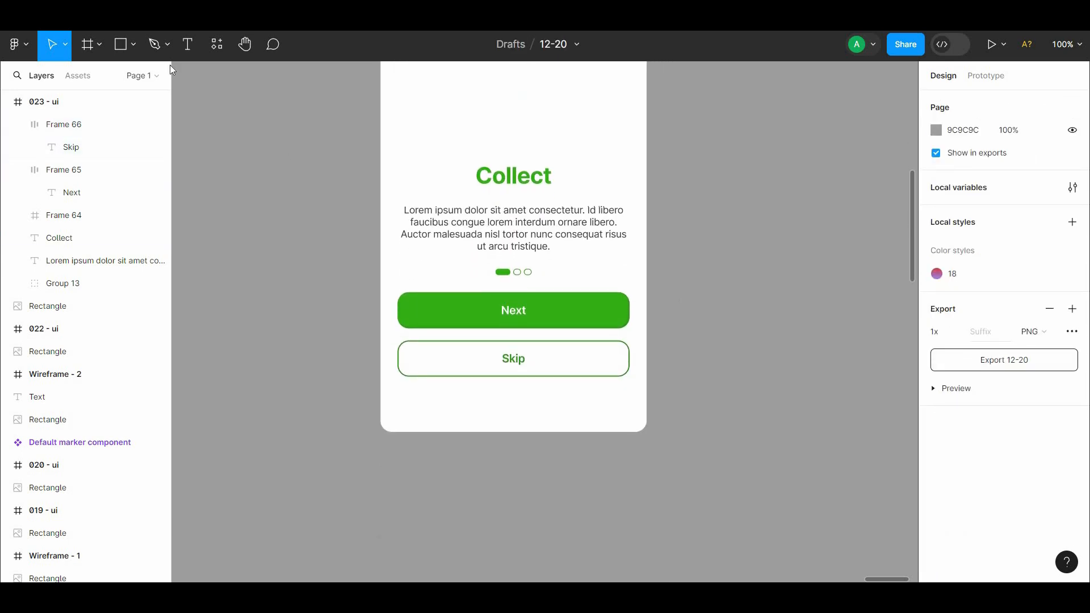
scroll(514, 322, up, 5)
Switch to the unDraw search page in the browser, search illustrations for "collect" and open the illustration color picker
click(364, 597)
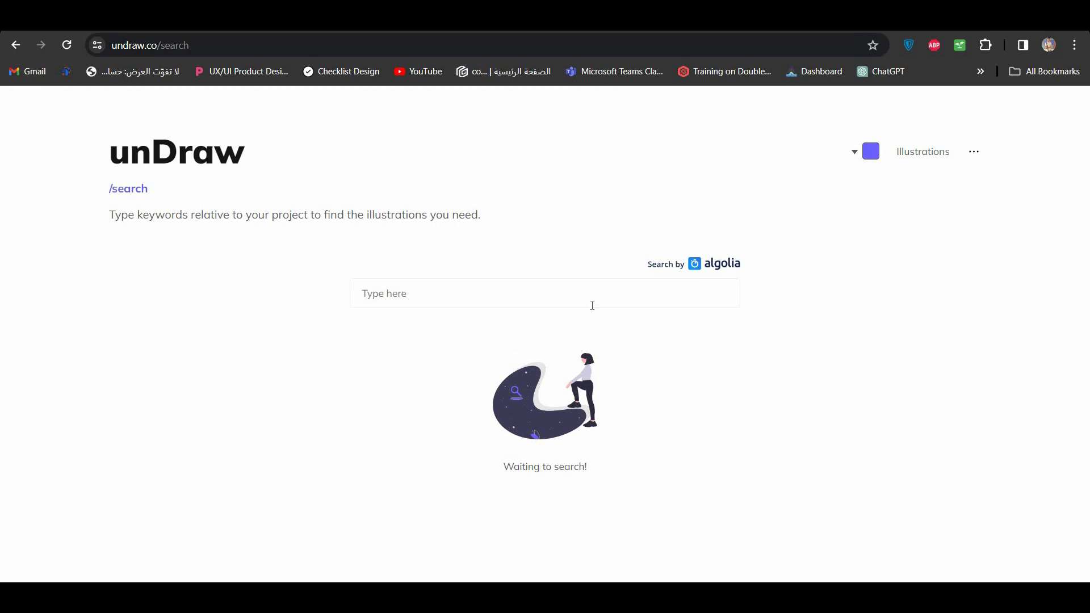
click(592, 306)
text(co)
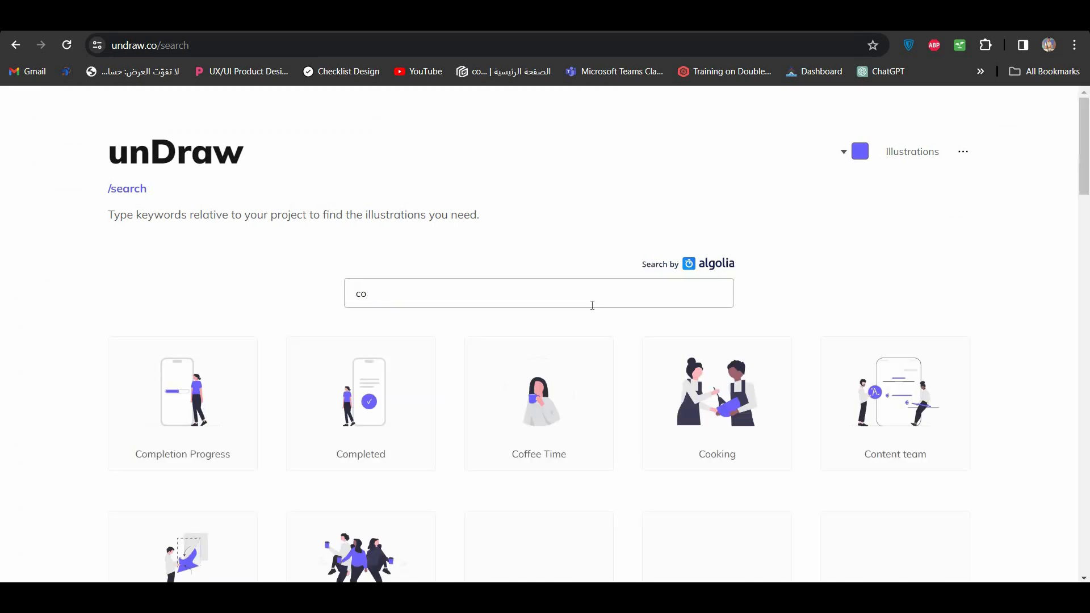
text(llect)
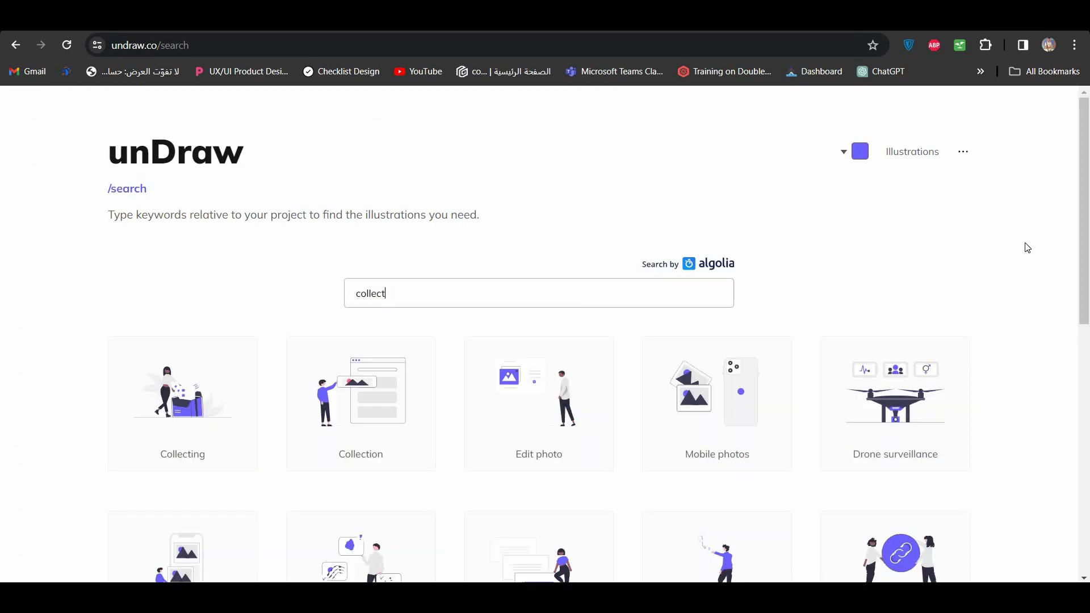
scroll(1087, 255, down, 1)
scroll(1087, 255, down, 2)
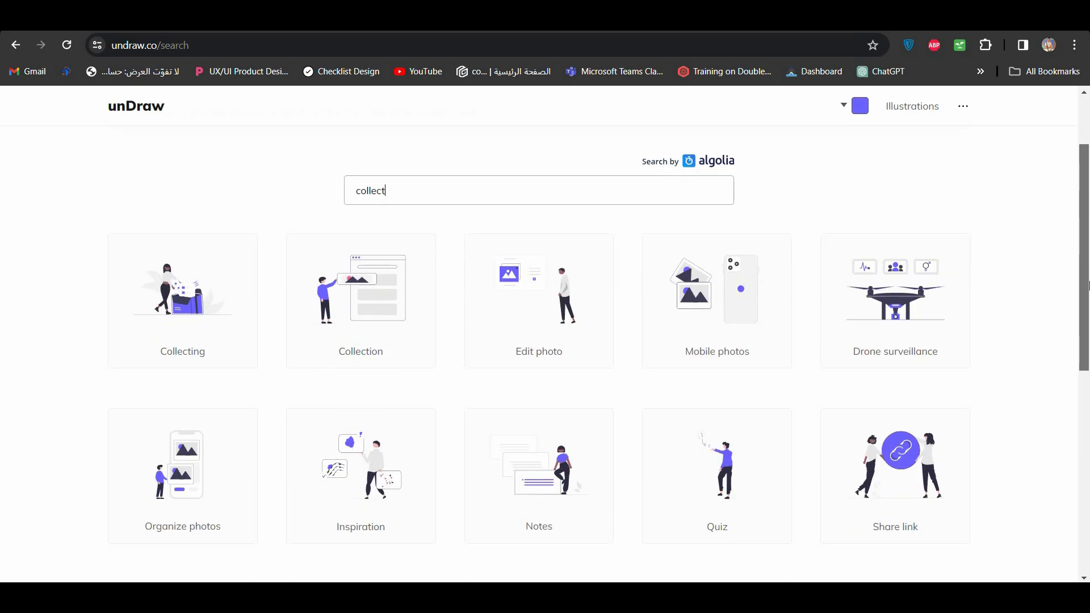
scroll(1088, 255, up, 3)
click(860, 151)
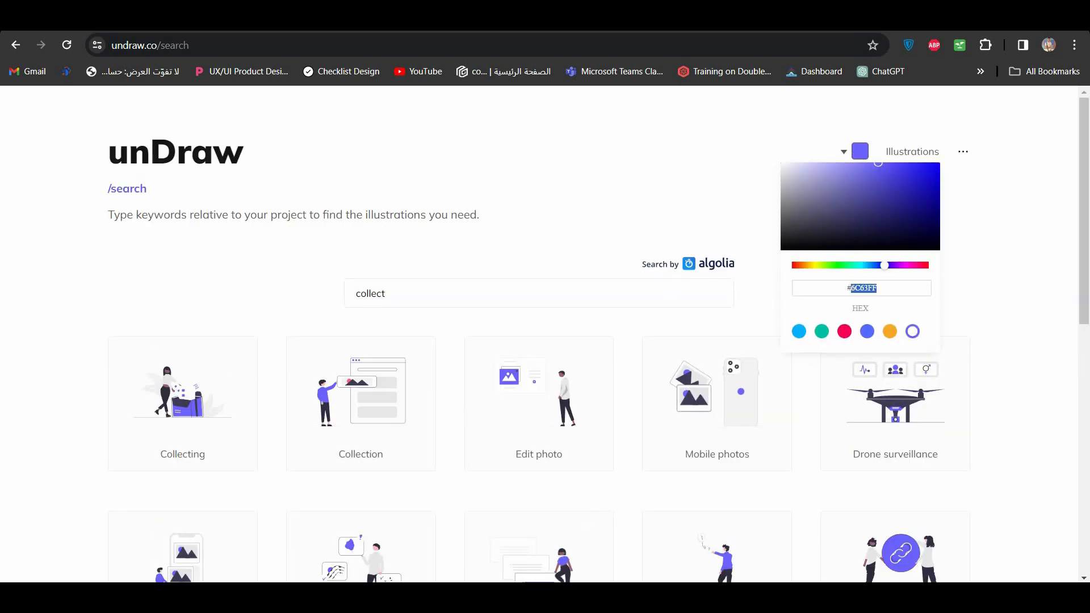
Switch back to Figma and select the whole 023 - ui frame
key(alt+Tab)
click(487, 506)
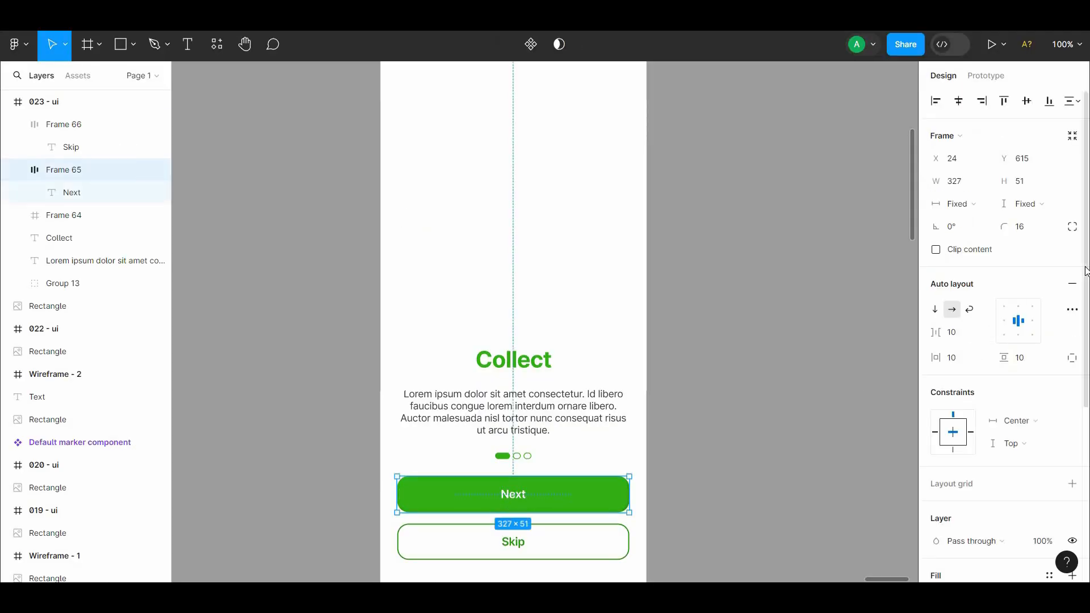
click(765, 180)
scroll(403, 139, up, 3)
click(404, 129)
scroll(954, 419, down, 1)
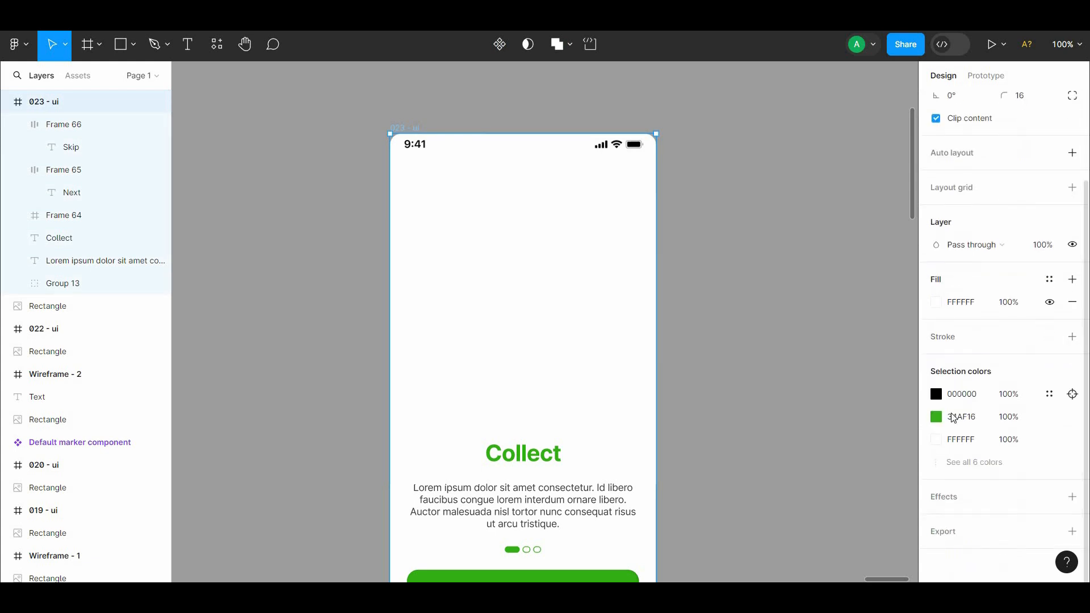
Try 24AF16 and the darker greens 0E4708 and 218517 for the frame's 34AF16 selection color, and undo the changes
click(937, 416)
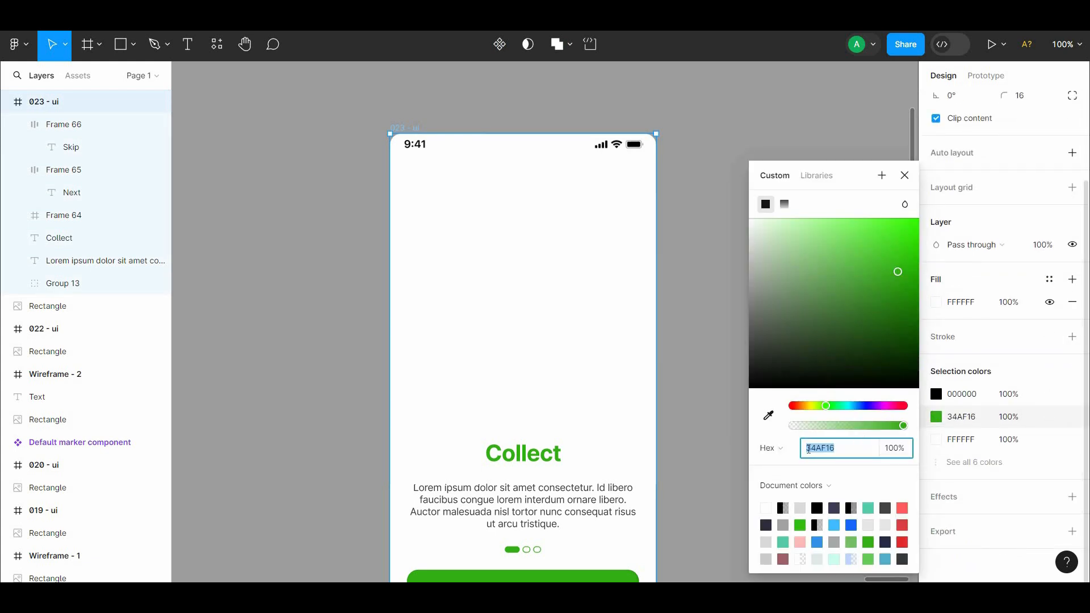
key(Return)
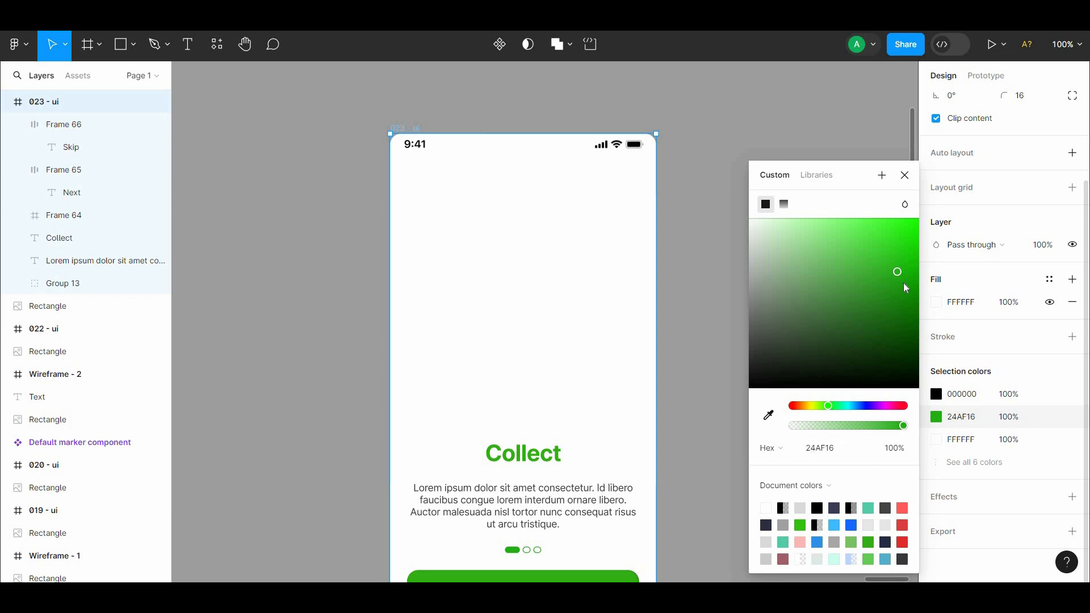
drag(905, 285, 900, 301)
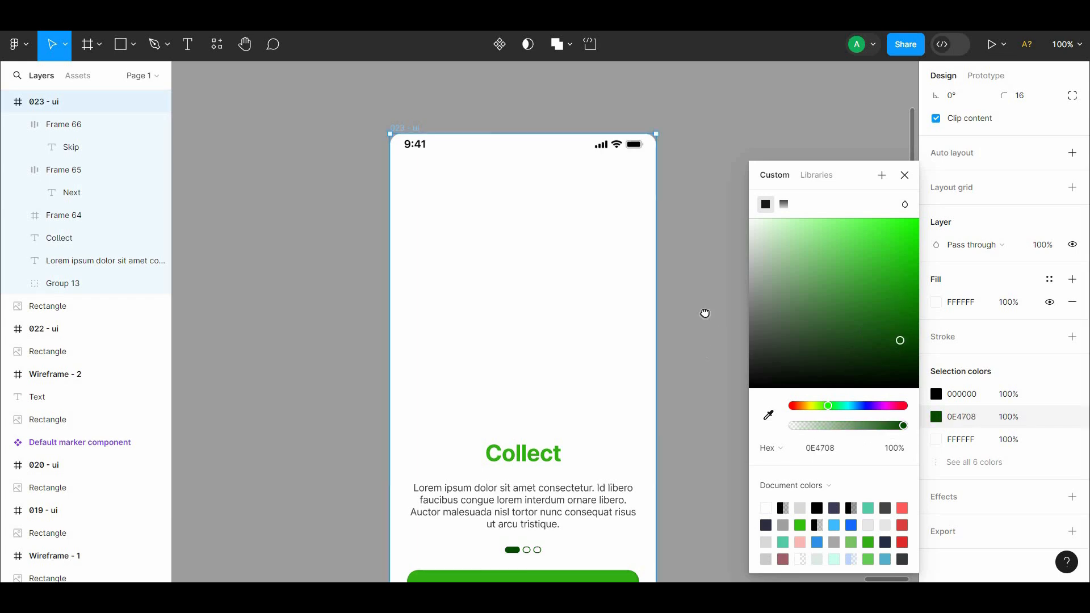
scroll(706, 312, down, 3)
scroll(706, 312, right, 1)
mouse_move(863, 266)
mouse_down()
mouse_move(857, 243)
mouse_move(889, 300)
mouse_up()
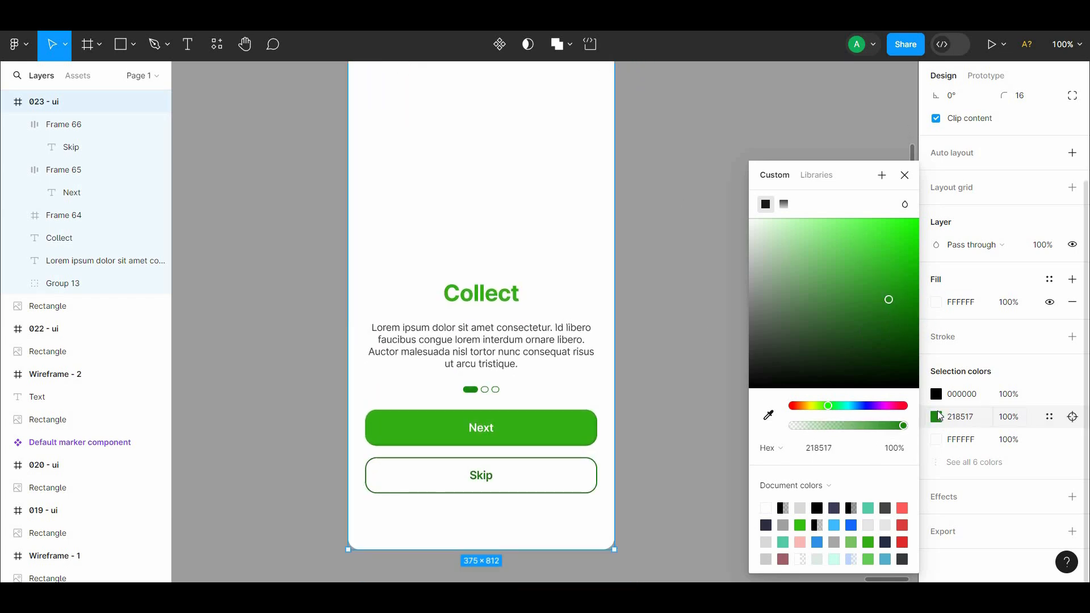
key(ctrl+z)
key(ctrl+z)
key(ctrl+z)
scroll(591, 292, up, 1)
scroll(590, 292, left, 1)
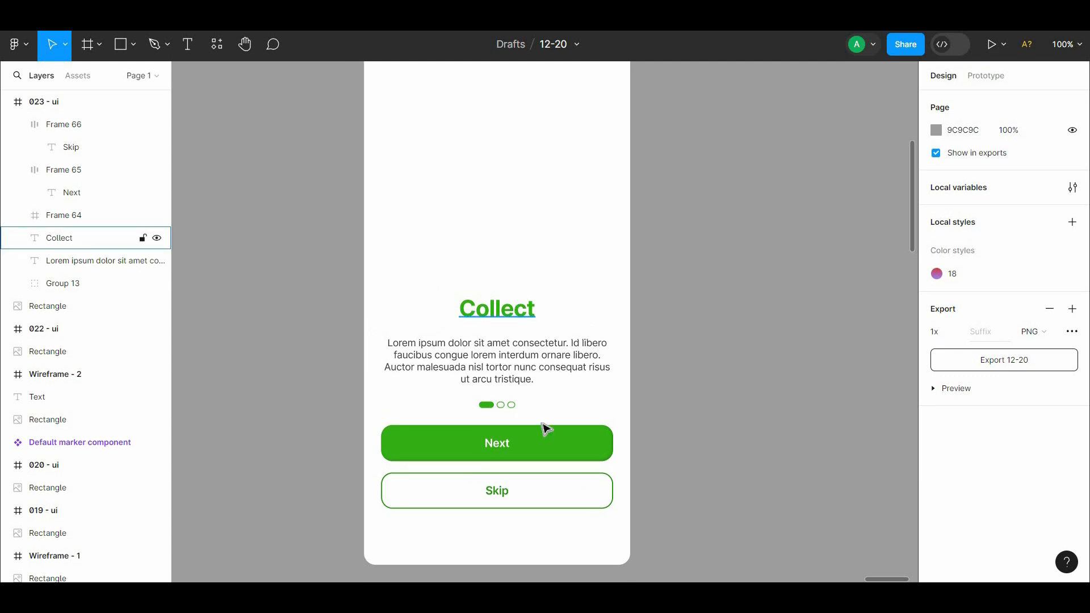
Select the Collect heading, page indicator and both buttons together and inspect their fill, stroke and selection colors
click(497, 309)
shift+click(497, 443)
shift+click(499, 492)
shift+click(498, 405)
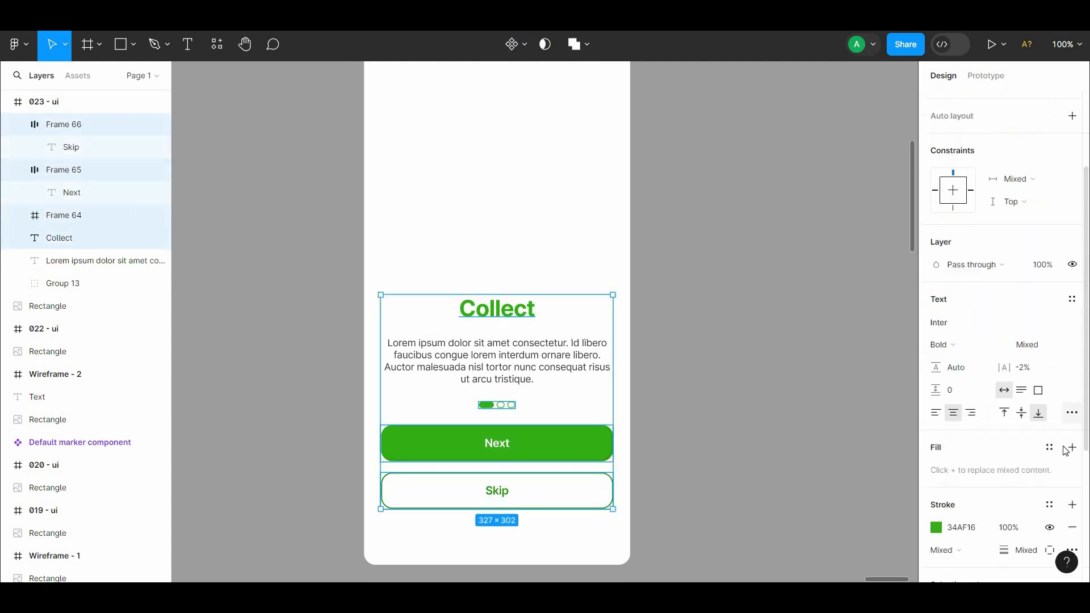
scroll(964, 458, down, 2)
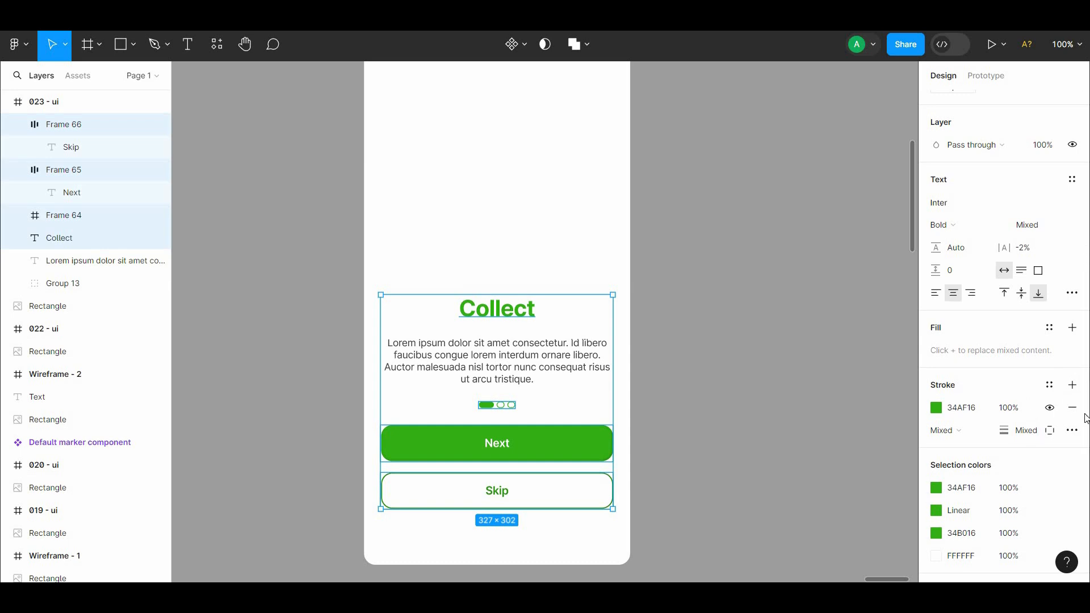
scroll(1087, 419, down, 2)
click(487, 178)
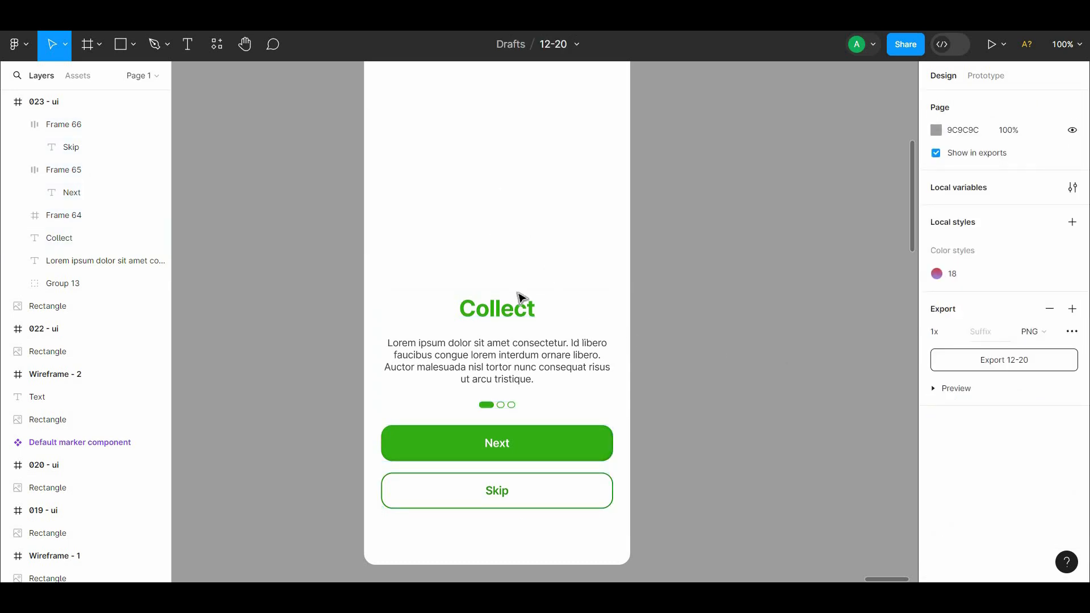
Copy the Next button above the Collect heading and sample its 34AF16 green as the fill for the heading, page indicator and two lower buttons
drag(531, 437, 531, 214)
click(506, 312)
shift+click(500, 404)
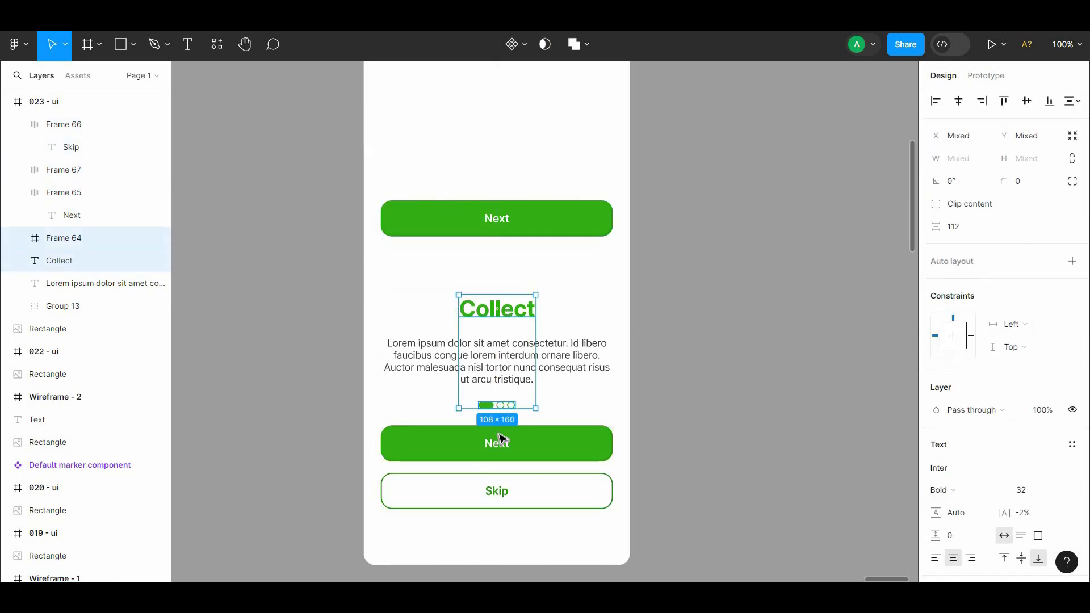
shift+click(497, 442)
shift+click(497, 490)
scroll(1087, 306, down, 5)
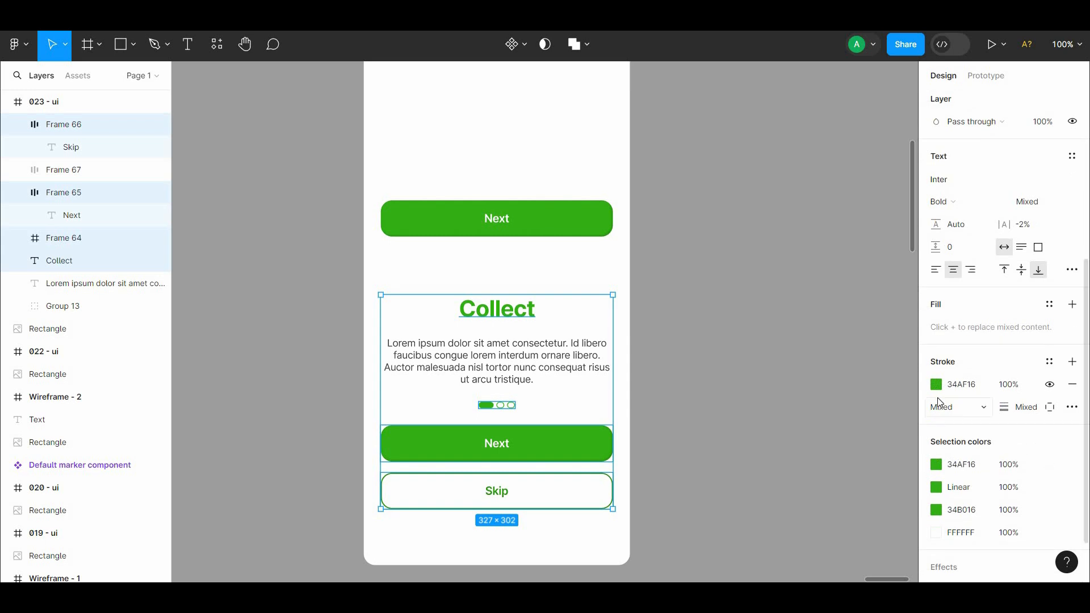
key(i)
click(542, 220)
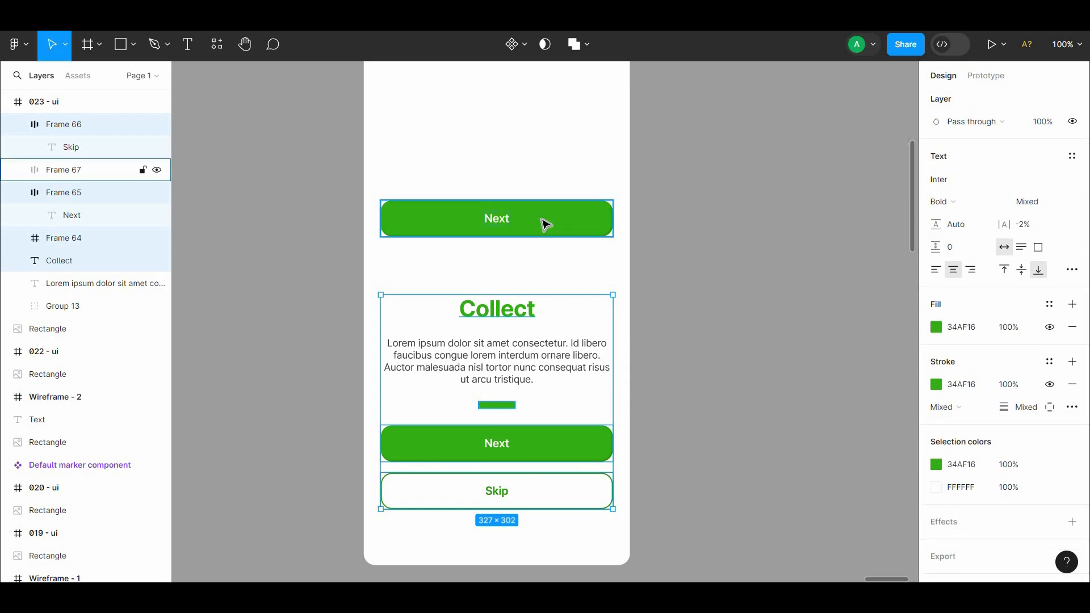
Undo the sampled fill on the heading, indicator and buttons, and delete the copied Next button above the Collect heading
key(ctrl+z)
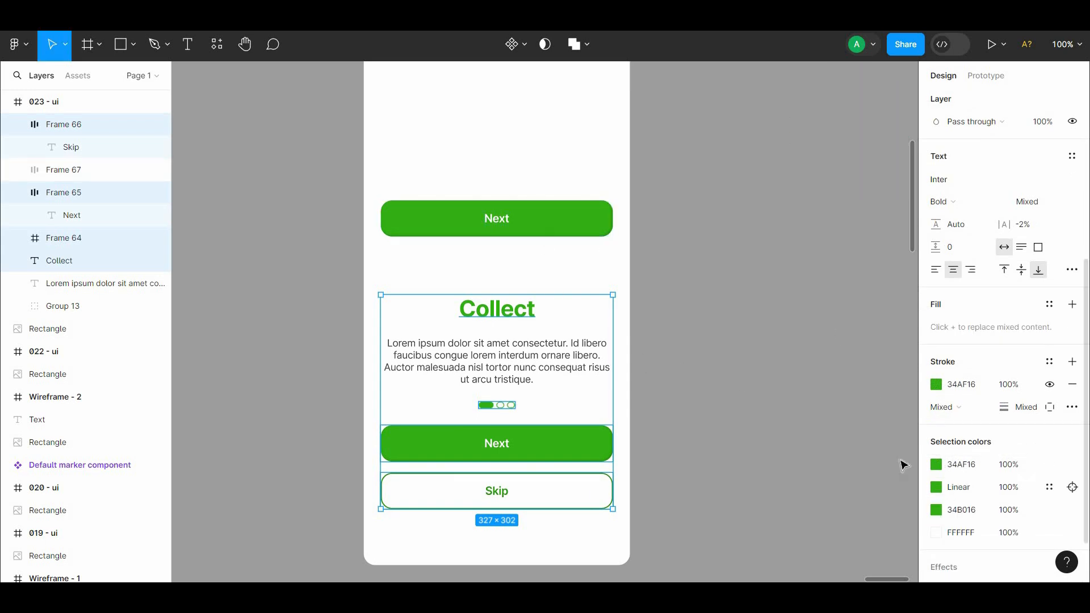
click(805, 425)
click(557, 216)
key(Delete)
Copy the Collect heading's 34B016 fill code and apply it as the illustration color on the unDraw website
click(575, 452)
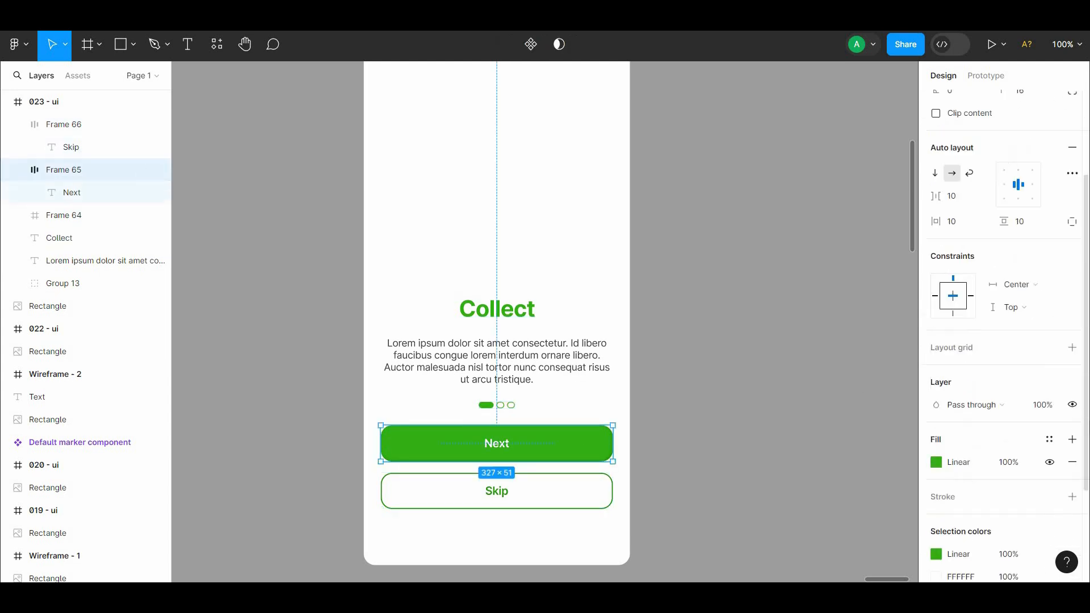
scroll(934, 409, down, 1)
click(510, 309)
click(969, 436)
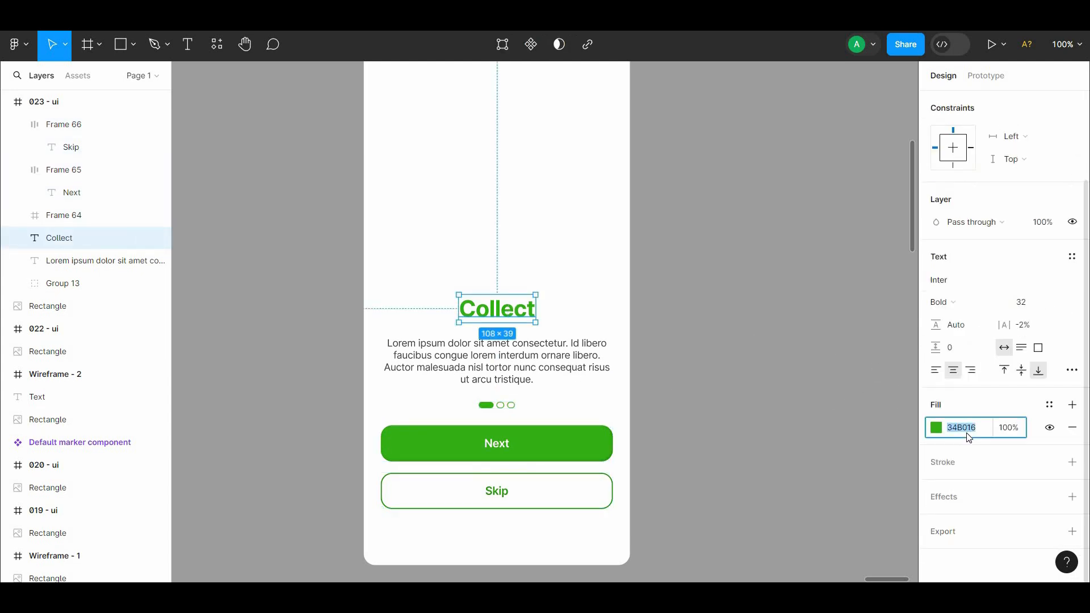
click(933, 428)
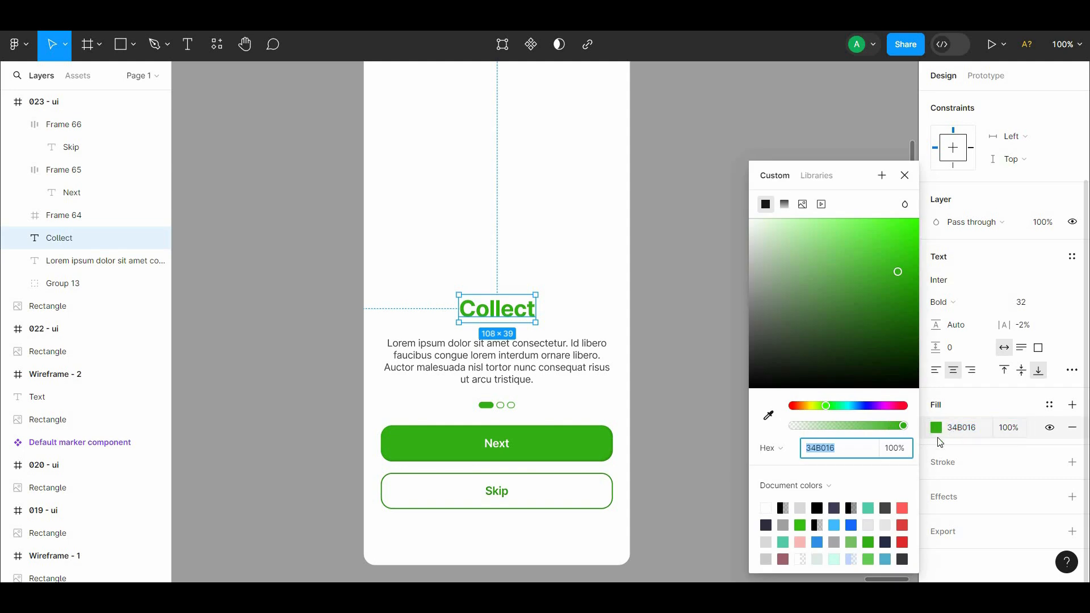
right_click(819, 449)
click(835, 513)
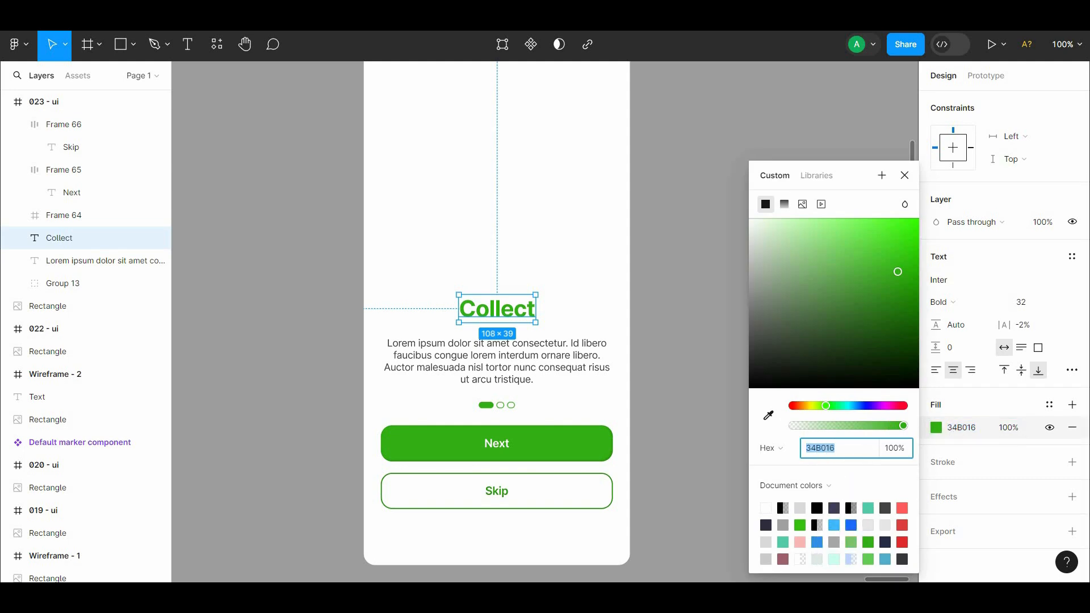
click(402, 531)
key(ctrl+v)
click(1061, 221)
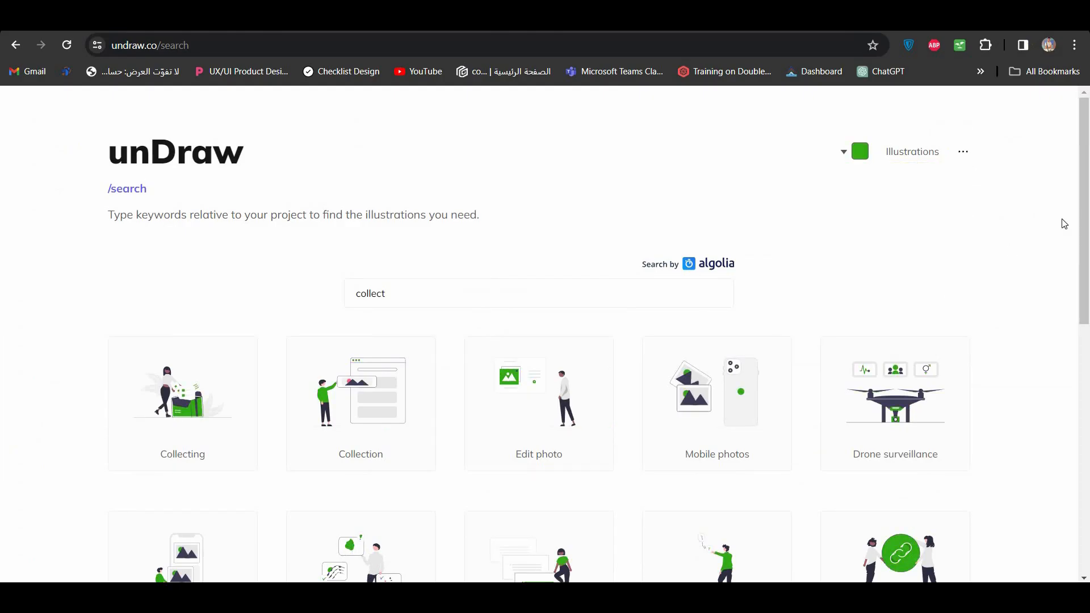
Download the Collection illustration from unDraw, return to Figma and place it in the 023 - ui frame
drag(1088, 239, 1088, 262)
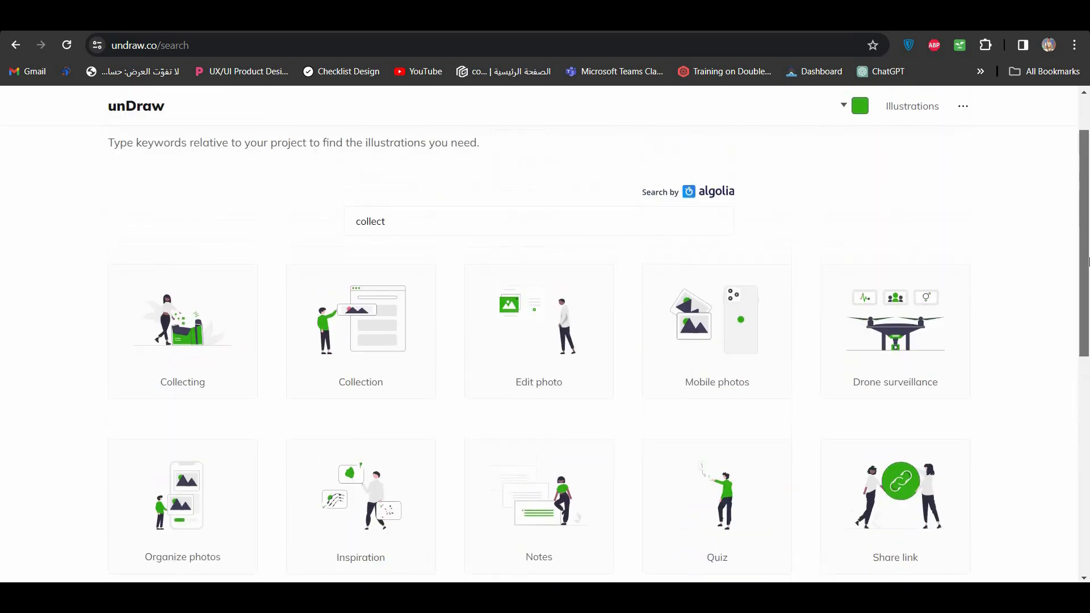
click(428, 350)
click(683, 305)
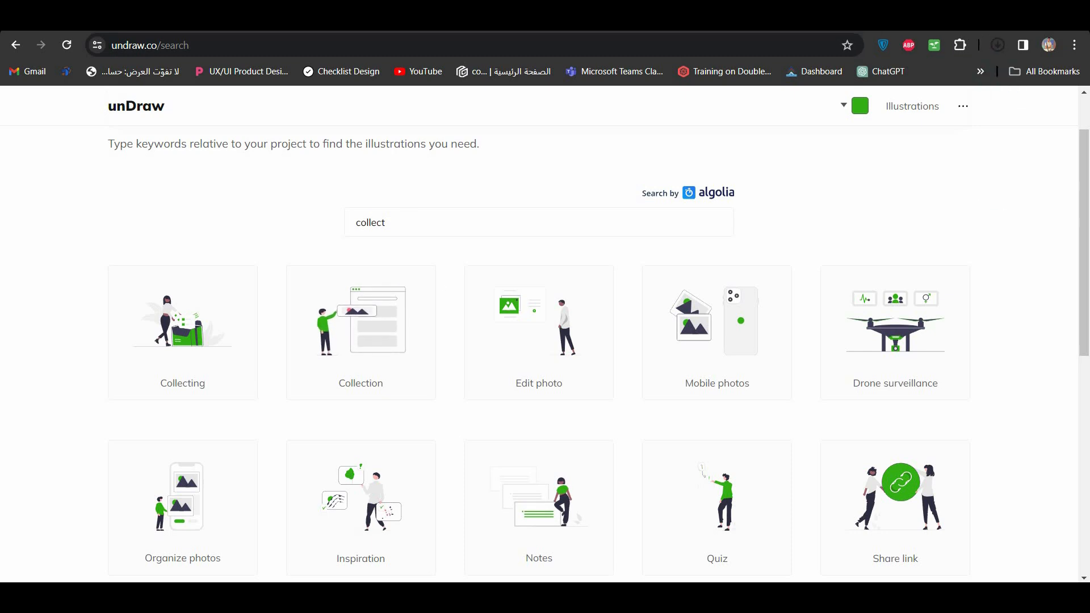
key(alt+Tab)
click(657, 355)
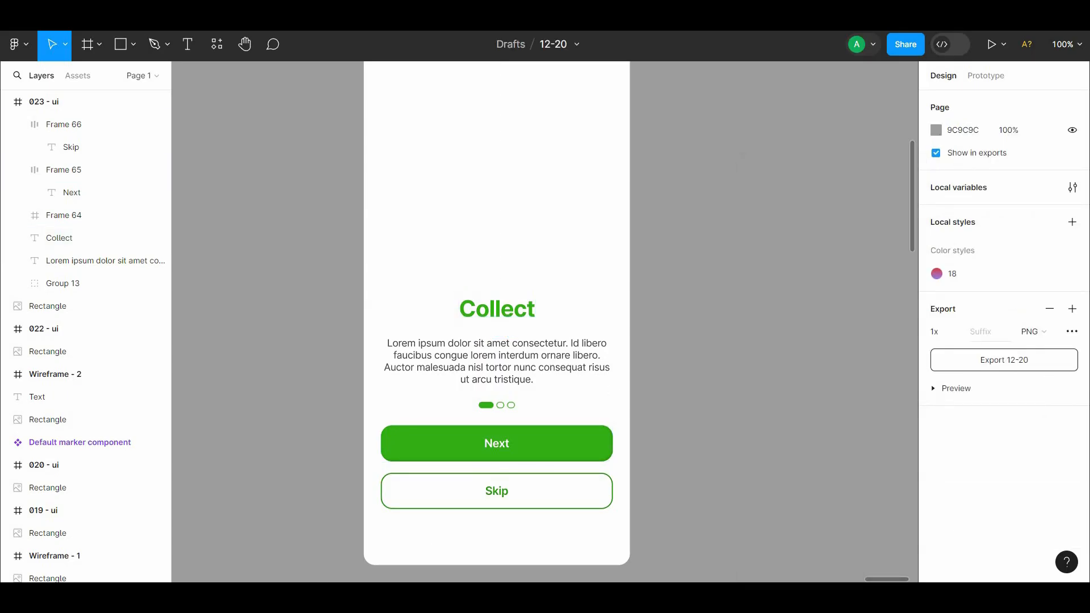
key(alt+Tab)
drag(970, 97, 598, 292)
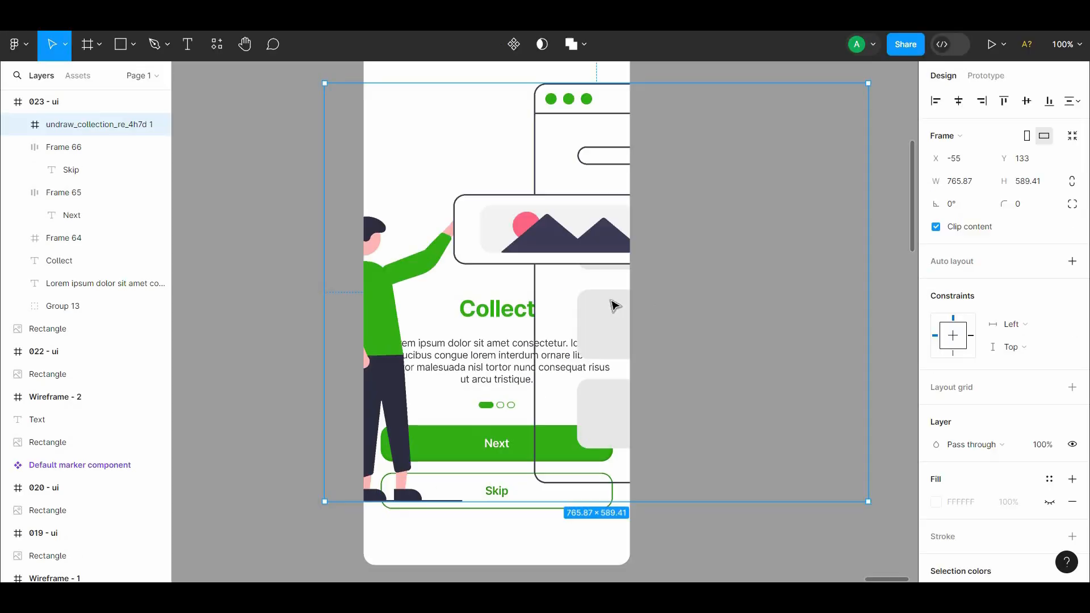
Scale the illustration down to about 310 × 239 and center it horizontally above the Collect heading
drag(868, 503, 647, 350)
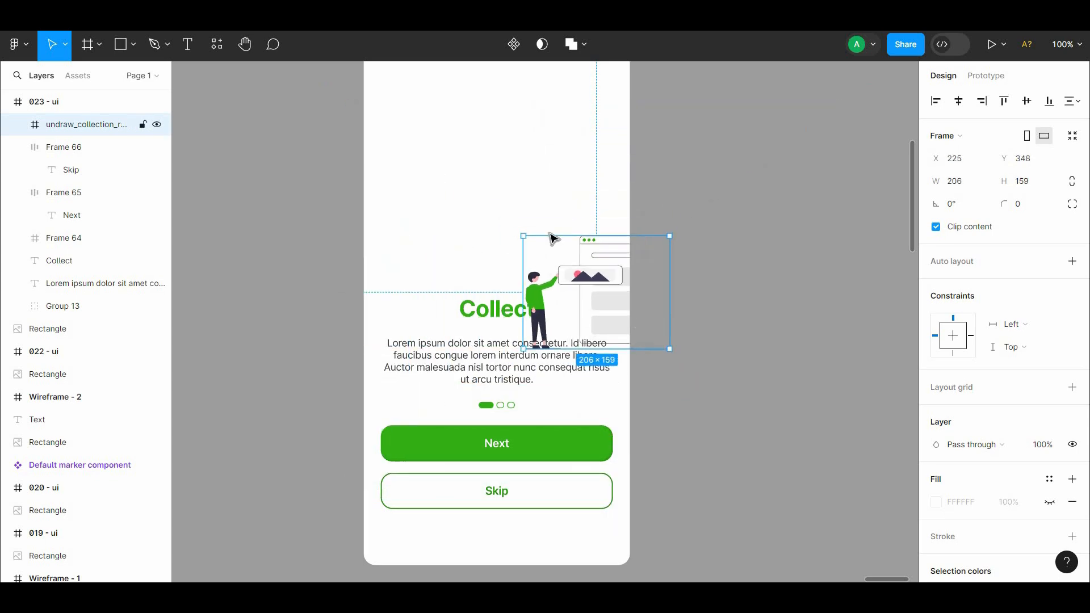
drag(553, 240, 441, 114)
scroll(610, 316, up, 2)
drag(559, 314, 577, 282)
click(959, 102)
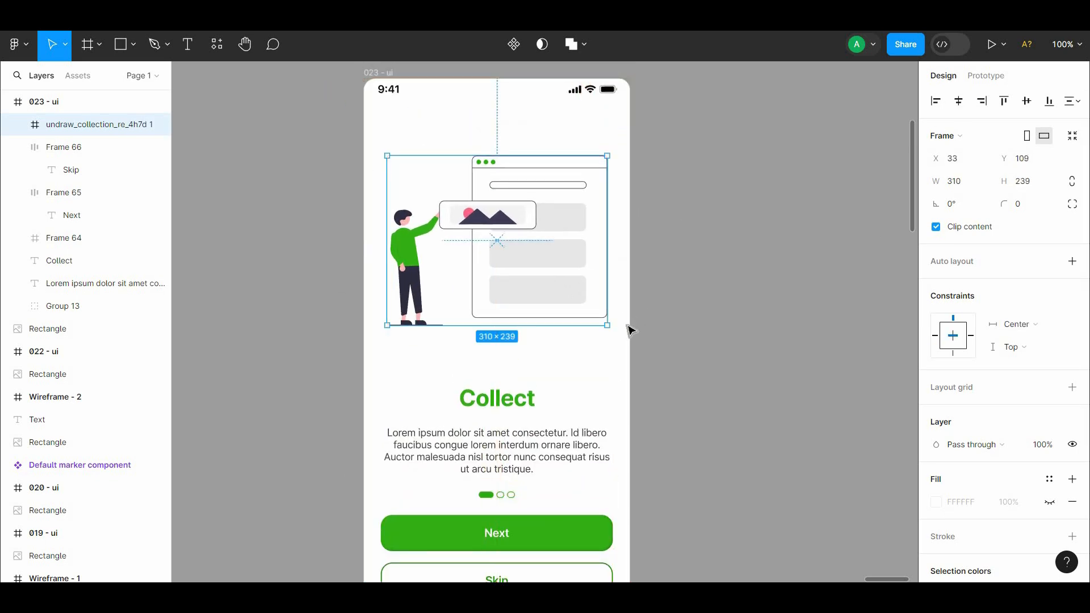
Enlarge the illustration to 326 × 251 and center it horizontally in the frame again
mouse_move(611, 331)
mouse_down()
mouse_move(630, 290)
mouse_move(613, 333)
mouse_move(609, 324)
mouse_move(615, 331)
mouse_up()
shift+click(516, 274)
click(516, 275)
click(958, 101)
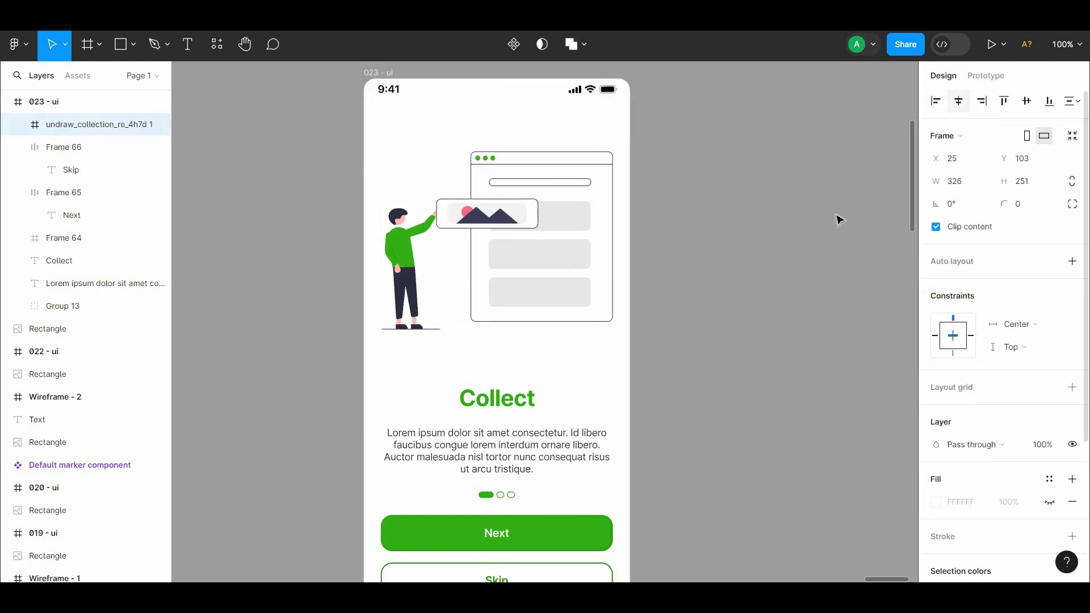
click(841, 221)
scroll(614, 243, down, 1)
Add an inner shadow to the illustration with X and Y offsets of -1
click(614, 243)
scroll(656, 224, up, 1)
scroll(686, 246, down, 1)
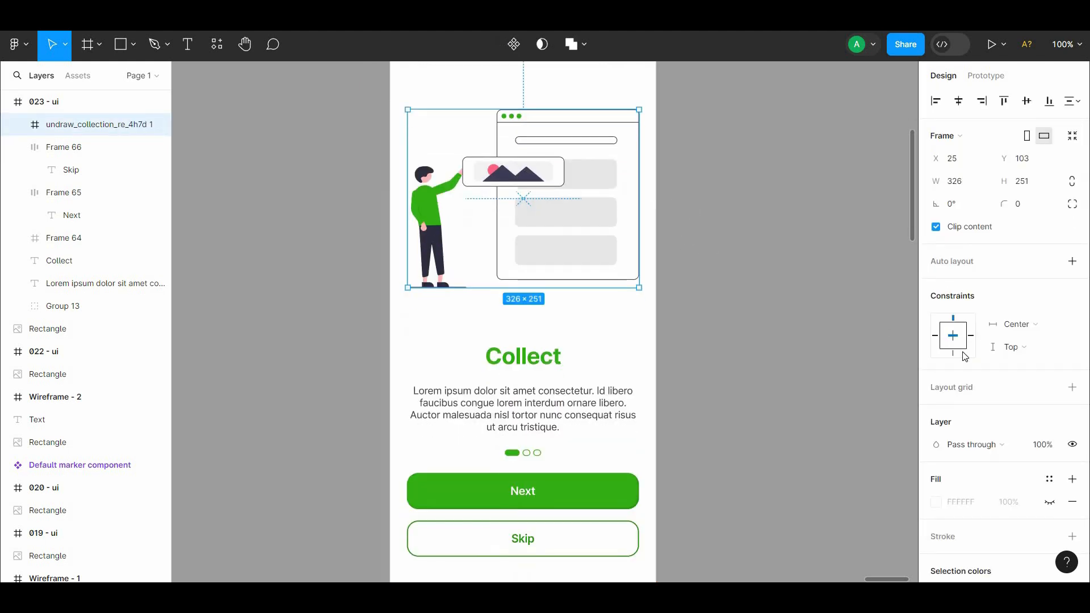
drag(1086, 342, 1086, 480)
click(1073, 497)
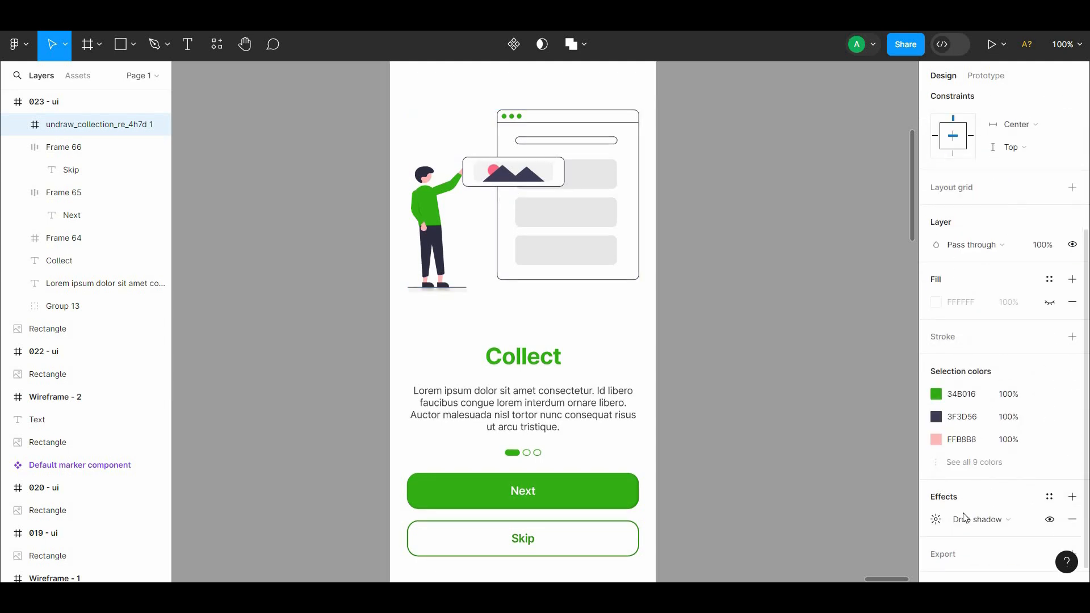
click(966, 519)
click(964, 502)
click(936, 519)
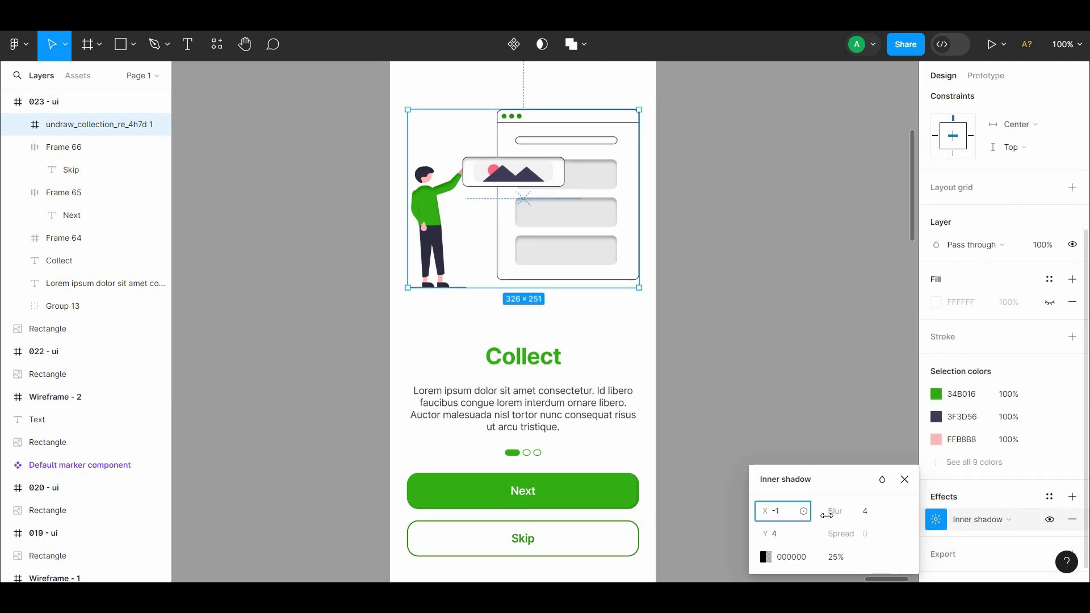
click(791, 535)
text(-1)
click(766, 394)
scroll(754, 342, up, 1)
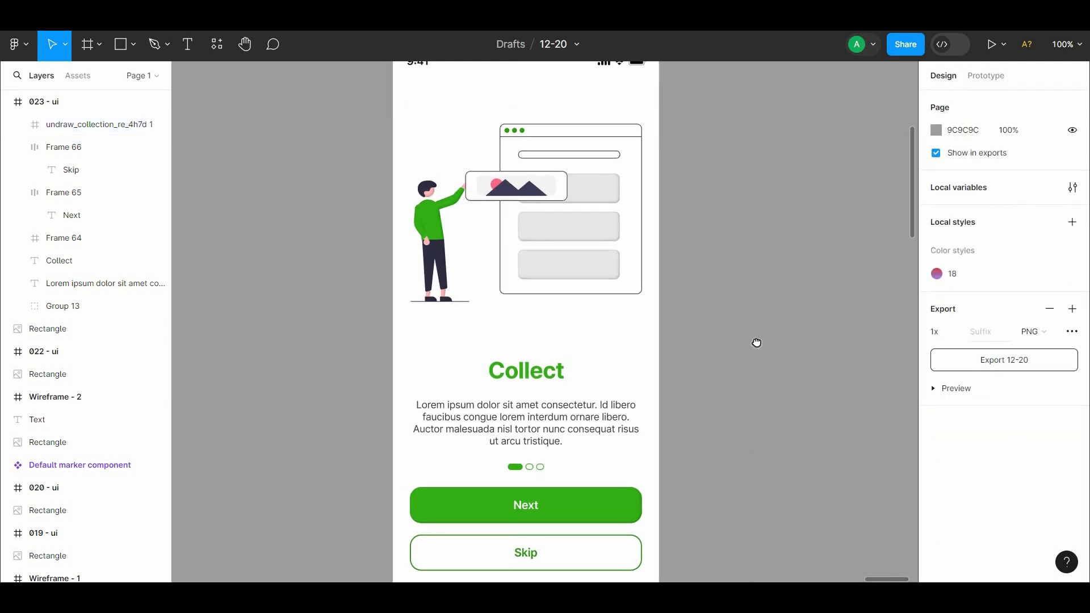
Review the illustration's inner shadow against the rest of the screen layout
scroll(754, 342, right, 1)
click(621, 284)
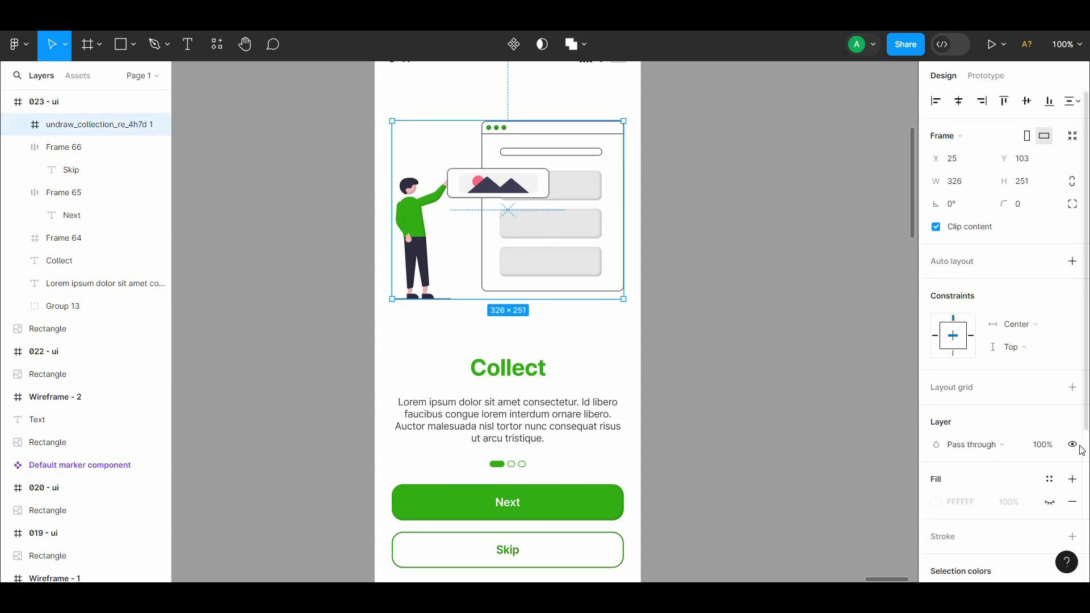
click(713, 290)
scroll(694, 290, down, 2)
click(540, 289)
click(293, 240)
scroll(293, 240, up, 2)
scroll(293, 240, right, 1)
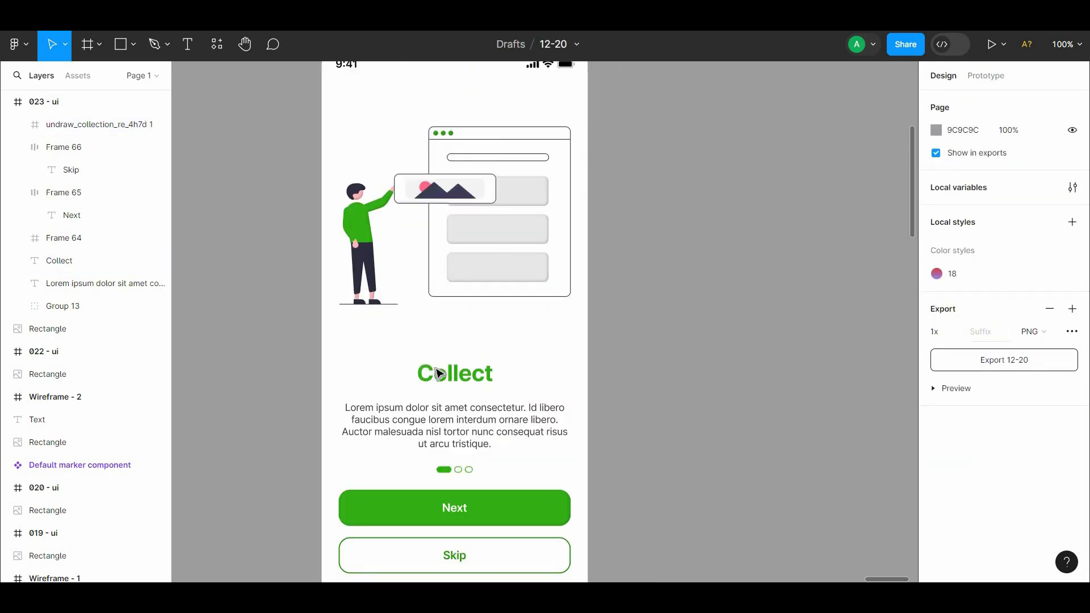
Move the Collect heading and paragraph up together until they sit 46 px below the illustration
click(437, 373)
shift+click(497, 414)
key(shift+Up)
key(shift+Up)
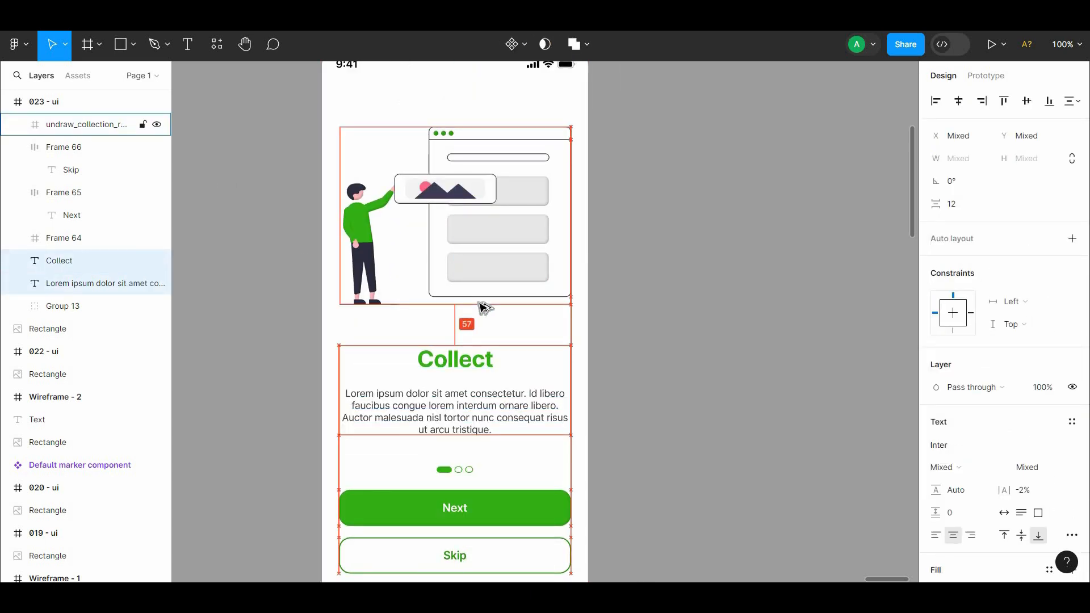
key(shift+Up)
key(Up)
key(shift+Down)
key(Down)
key(shift+Up)
key(Up)
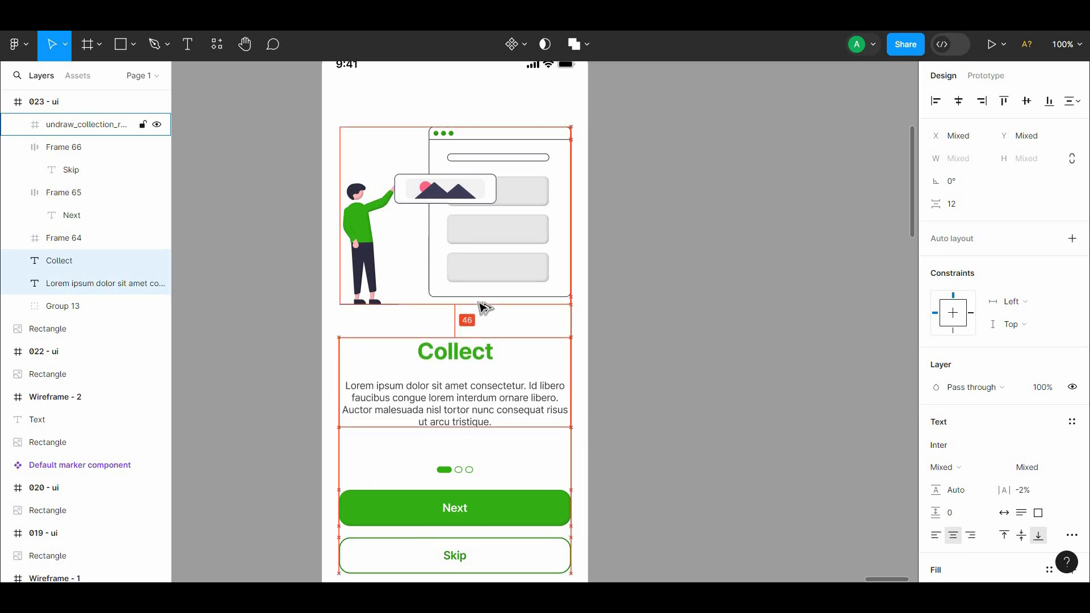
Set the Collect heading's font size to 36
click(628, 297)
scroll(629, 297, down, 2)
click(444, 301)
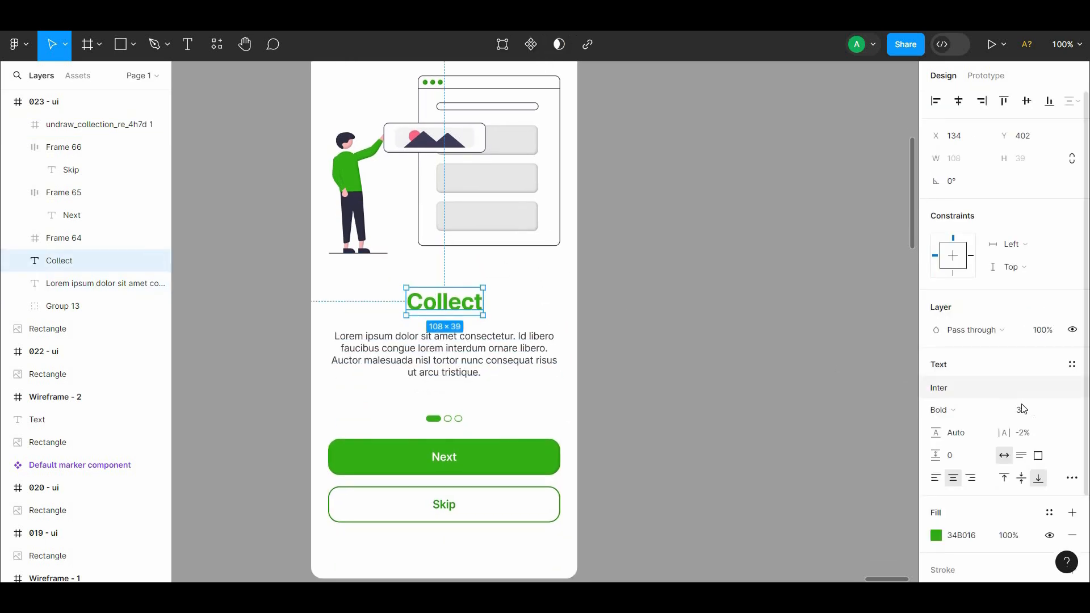
click(1059, 410)
click(1053, 434)
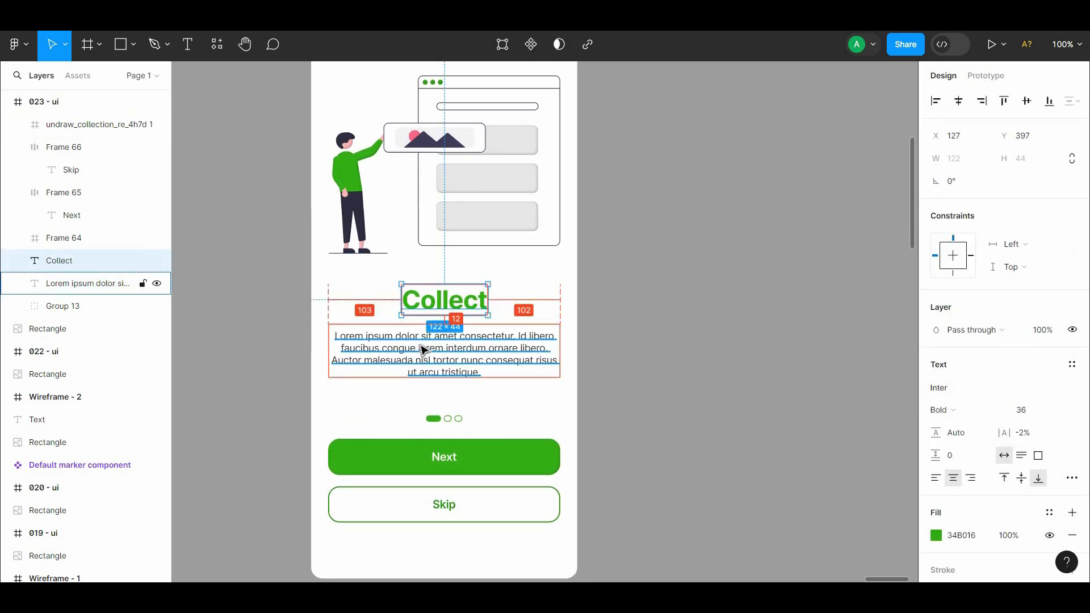
click(710, 323)
Try a vertical spacing of 24 between the Next and Skip buttons
drag(710, 323, 729, 171)
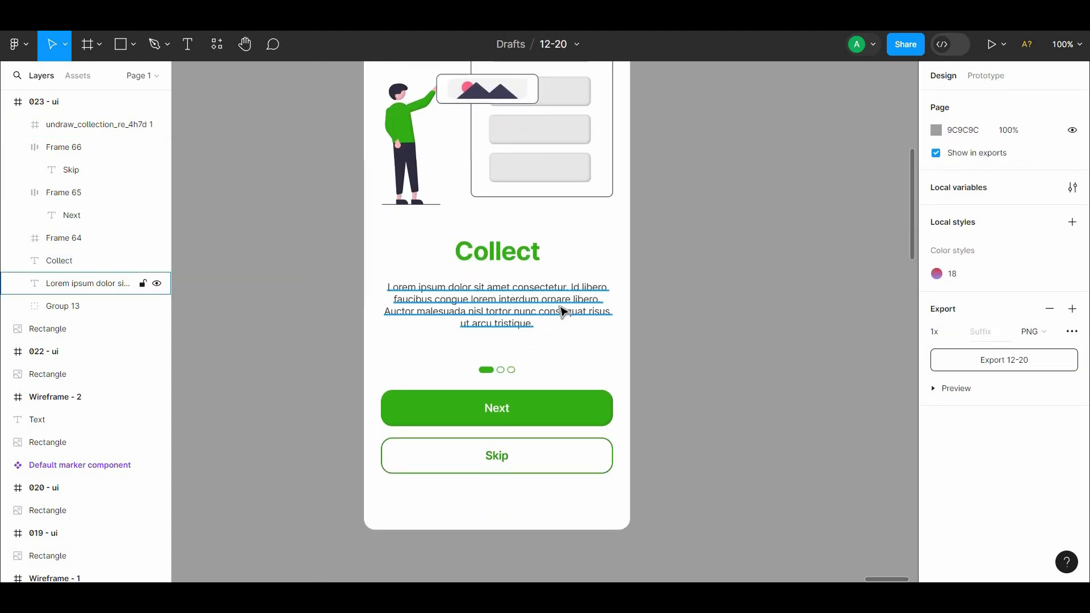
scroll(488, 359, down, 1)
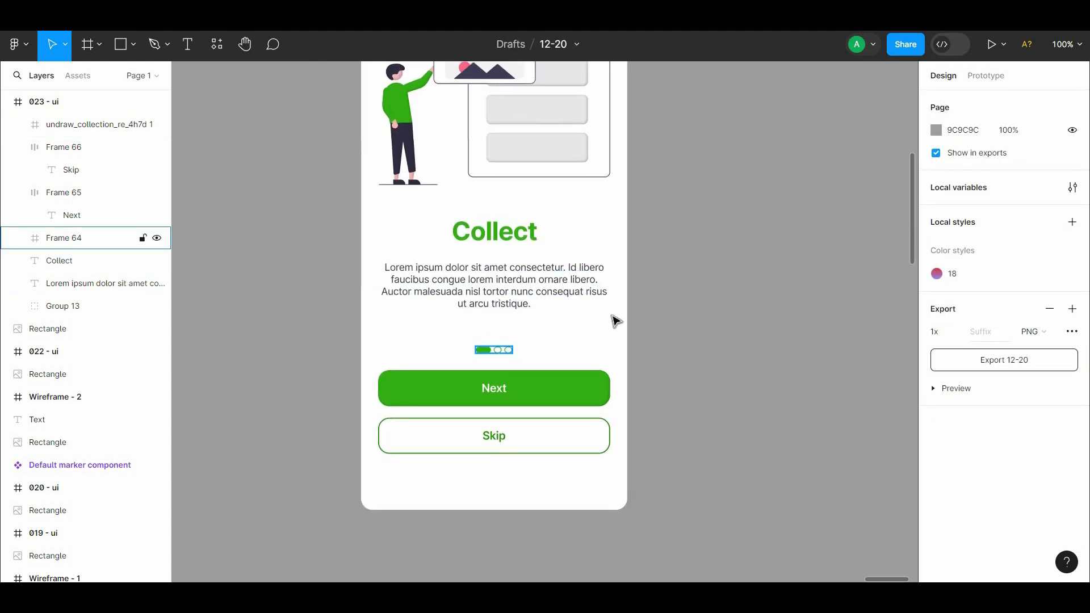
key(minus)
click(566, 396)
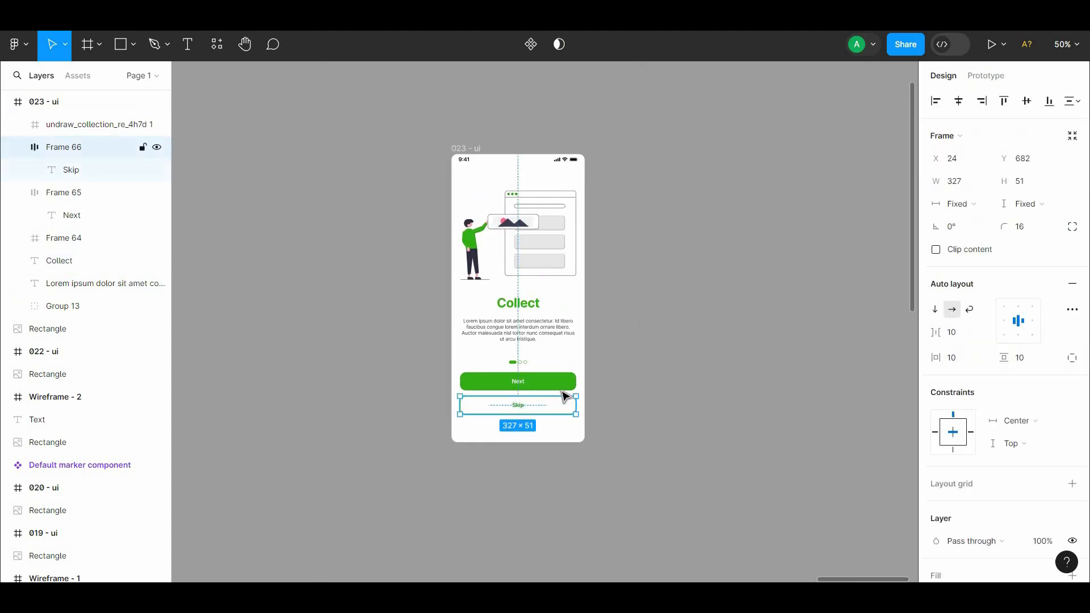
shift+click(572, 389)
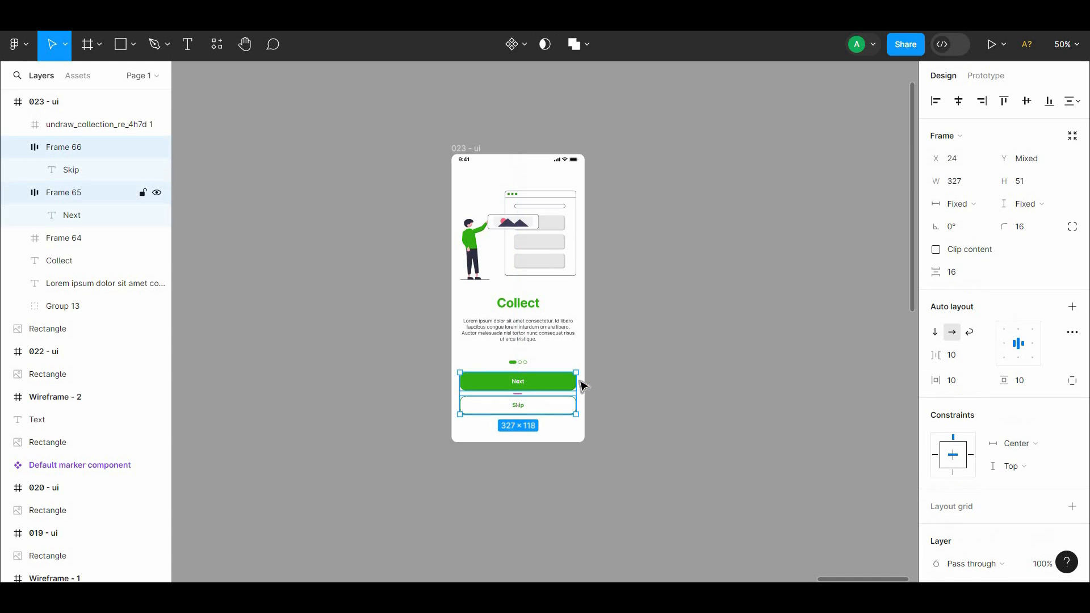
click(786, 309)
scroll(682, 341, down, 1)
key(plus)
scroll(595, 365, down, 2)
click(554, 386)
shift+click(514, 415)
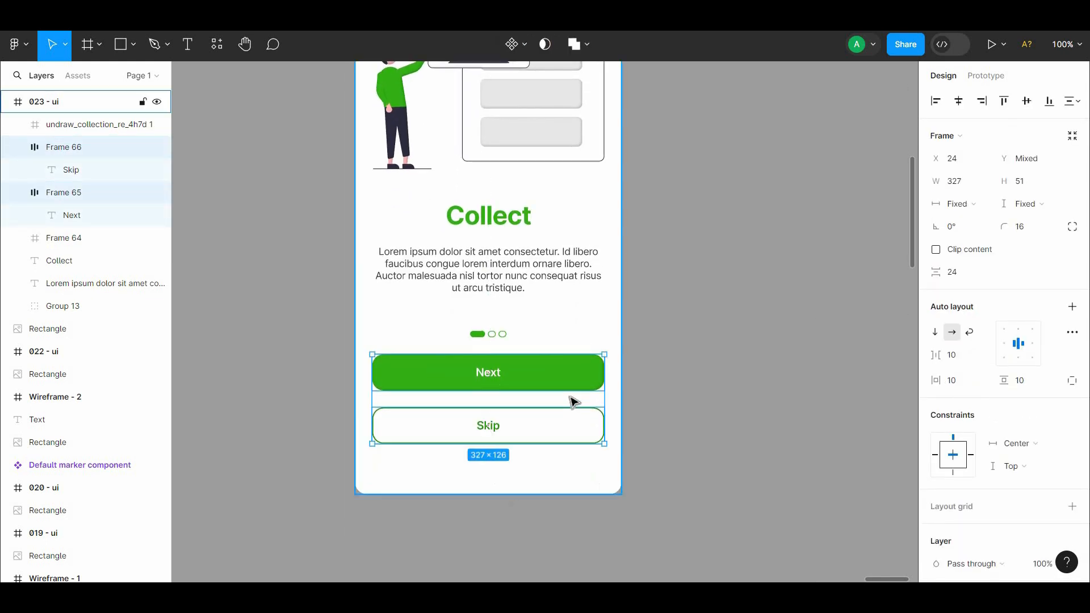
key(Escape)
Set the font size of the Next and Skip button labels to 24
double_click(515, 382)
click(1061, 341)
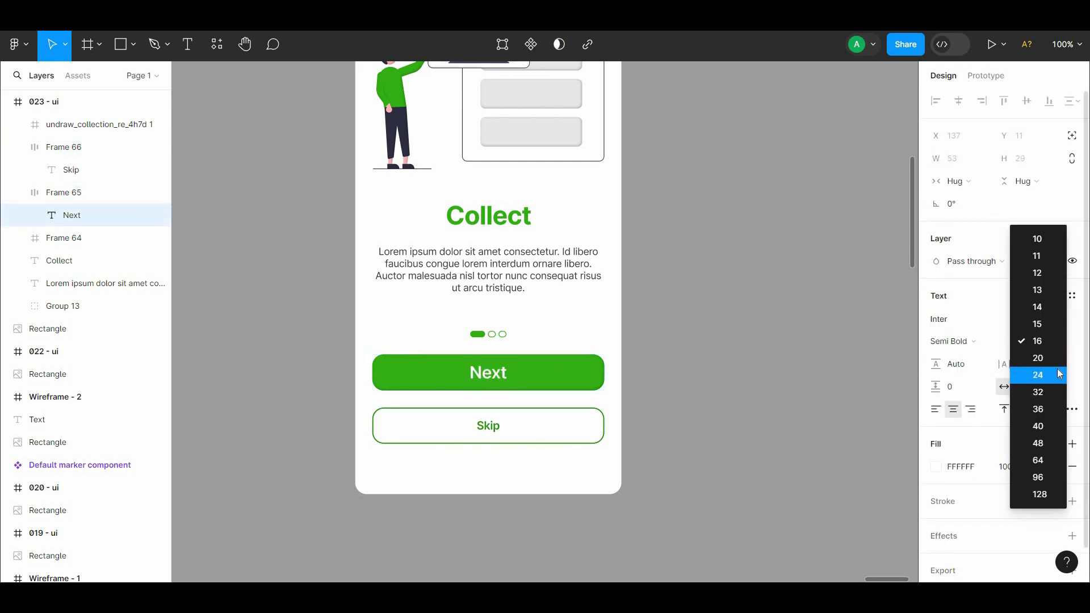
click(1060, 375)
click(486, 427)
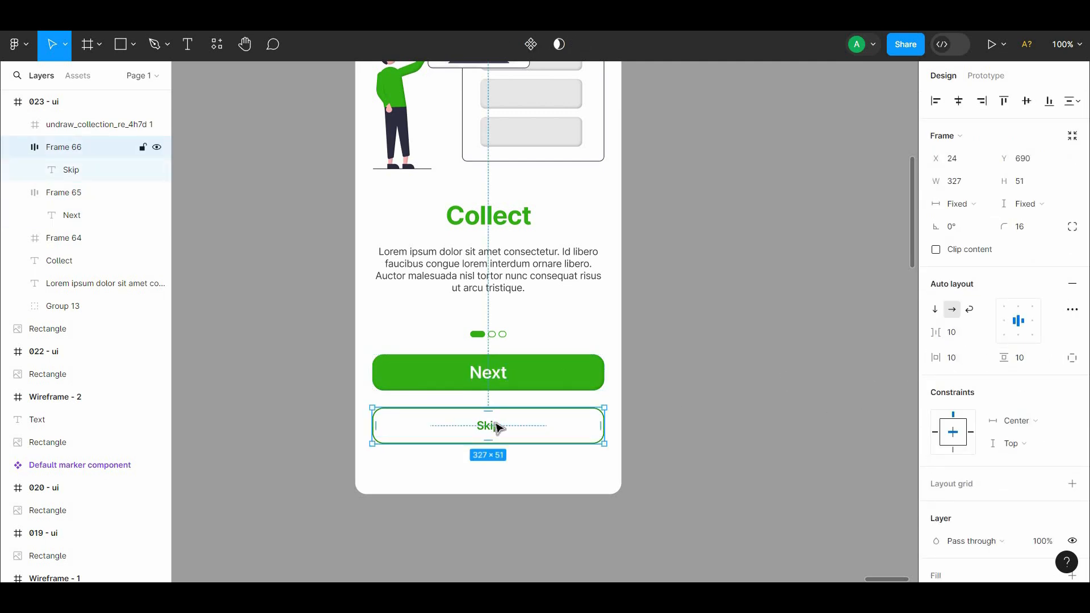
double_click(497, 428)
click(1039, 341)
click(1059, 374)
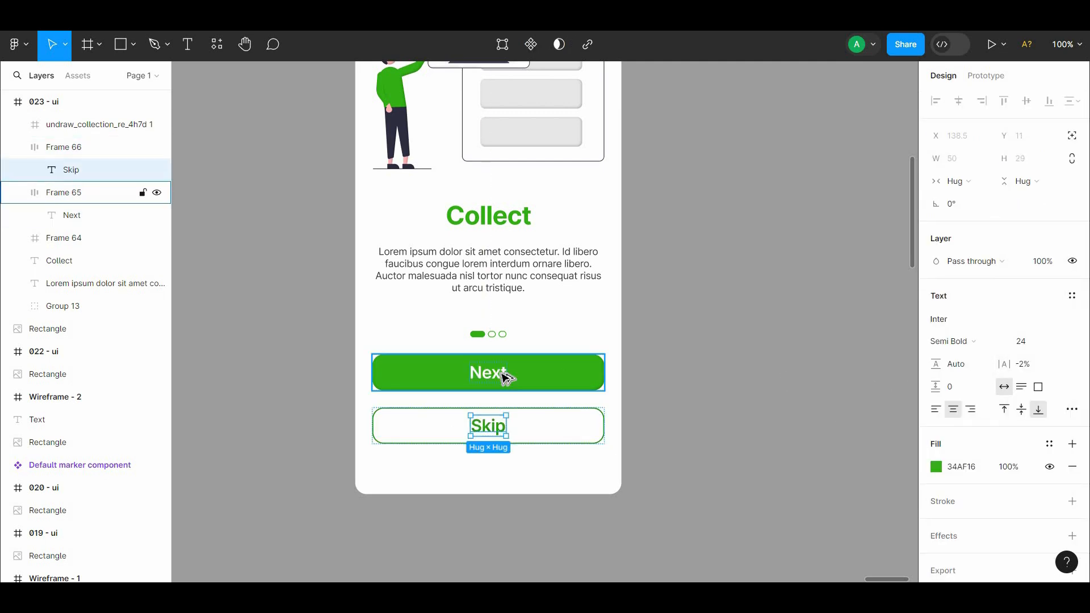
Try a height of 55 for the Skip button and undo the change
click(584, 423)
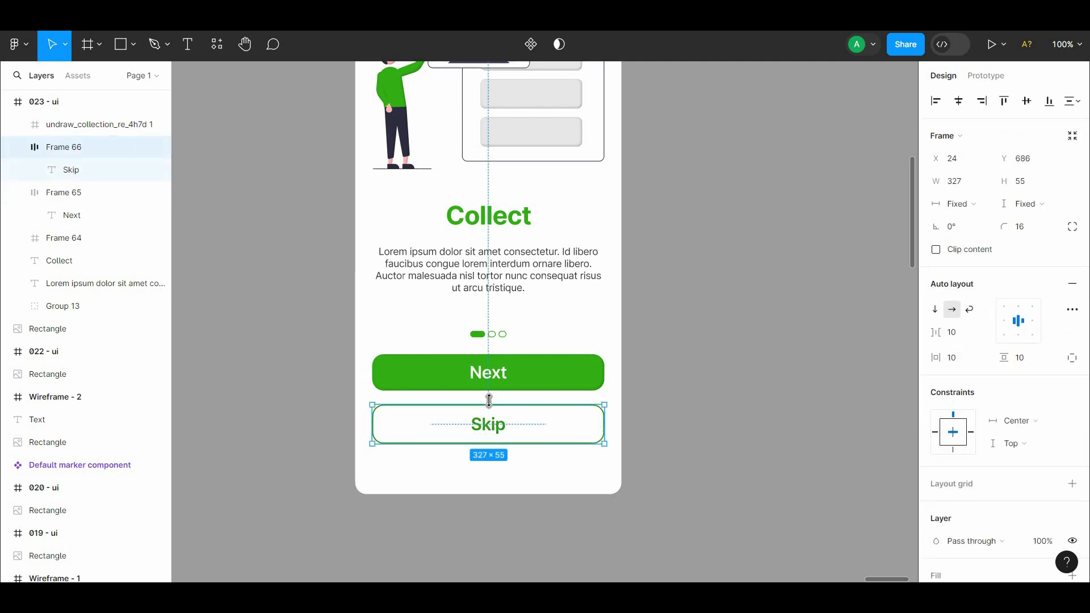
click(686, 389)
key(ctrl+z)
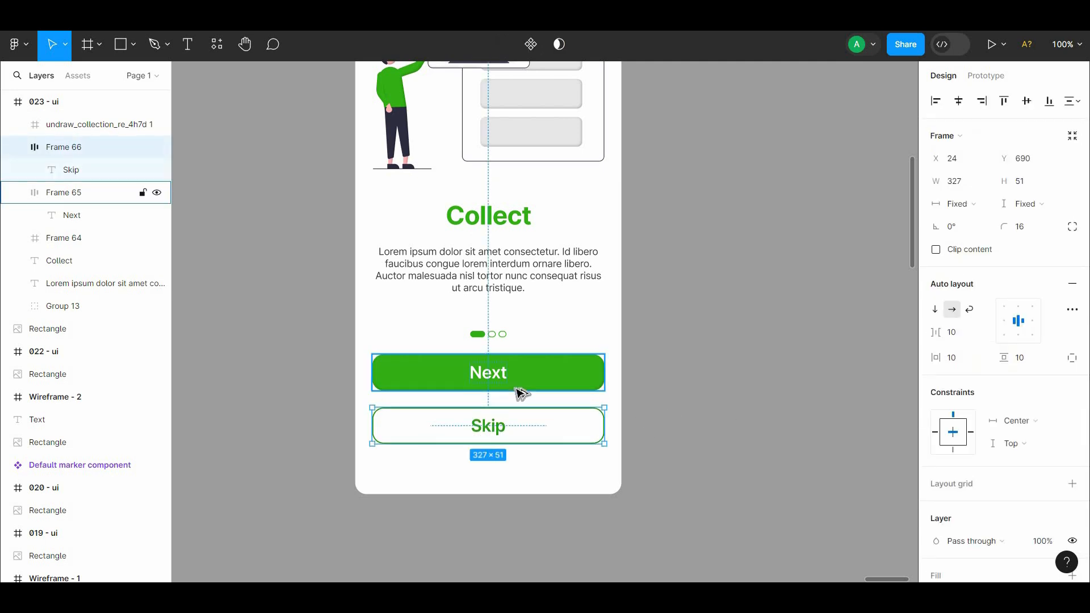
Move the Skip button up to a 16 px gap below Next, and shift both buttons down to 53 px below the page indicator
click(516, 343)
click(499, 365)
click(517, 426)
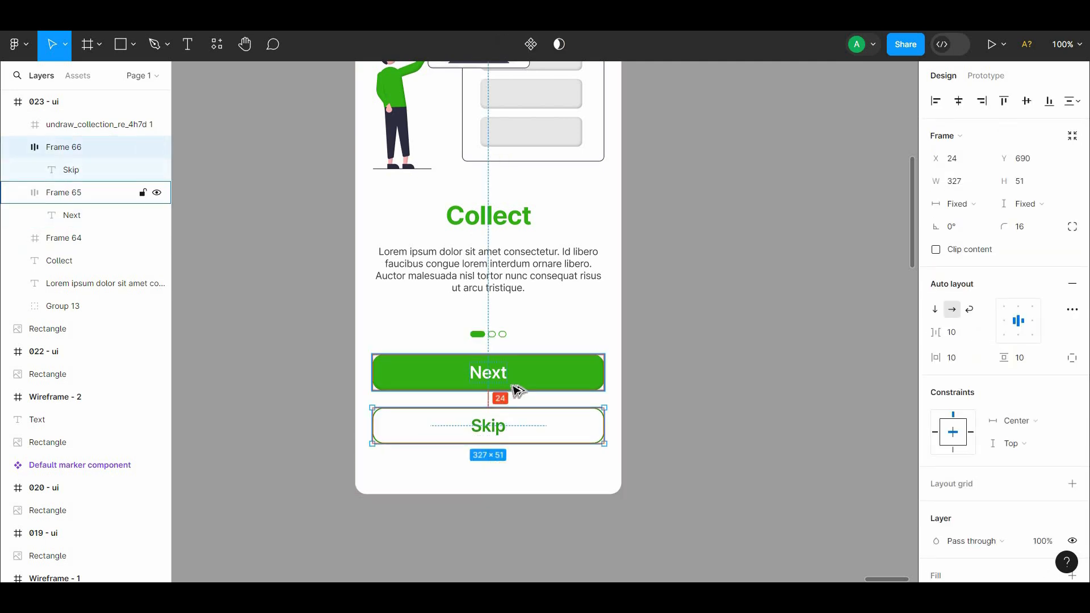
key(shift+Up)
shift+click(534, 374)
drag(534, 373, 544, 396)
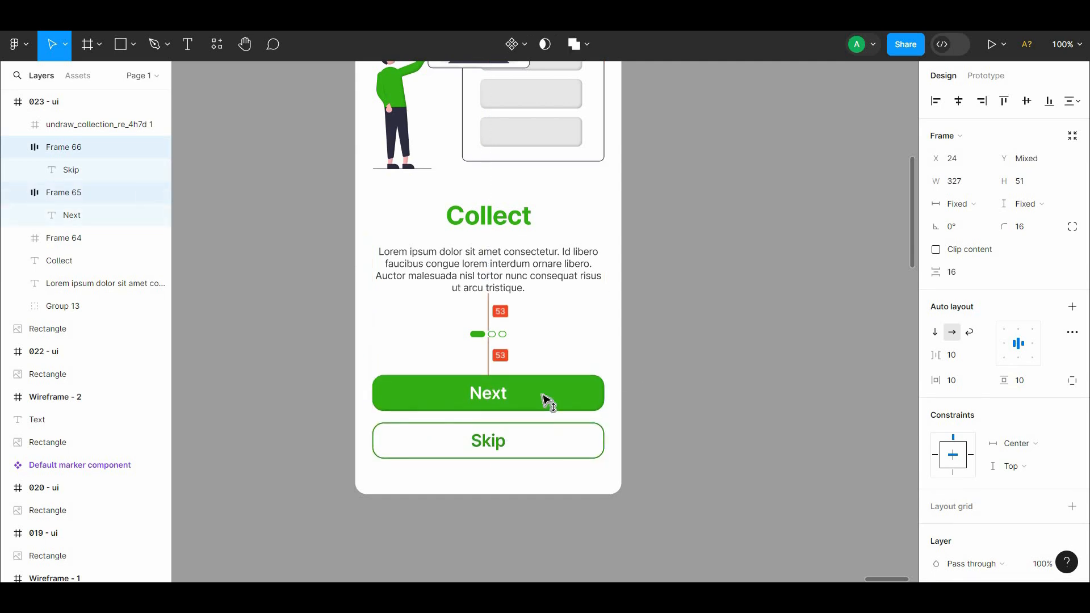
Nudge the page indicator up slightly, closer to the paragraph, to even out the gaps around it
key(alt+shift)
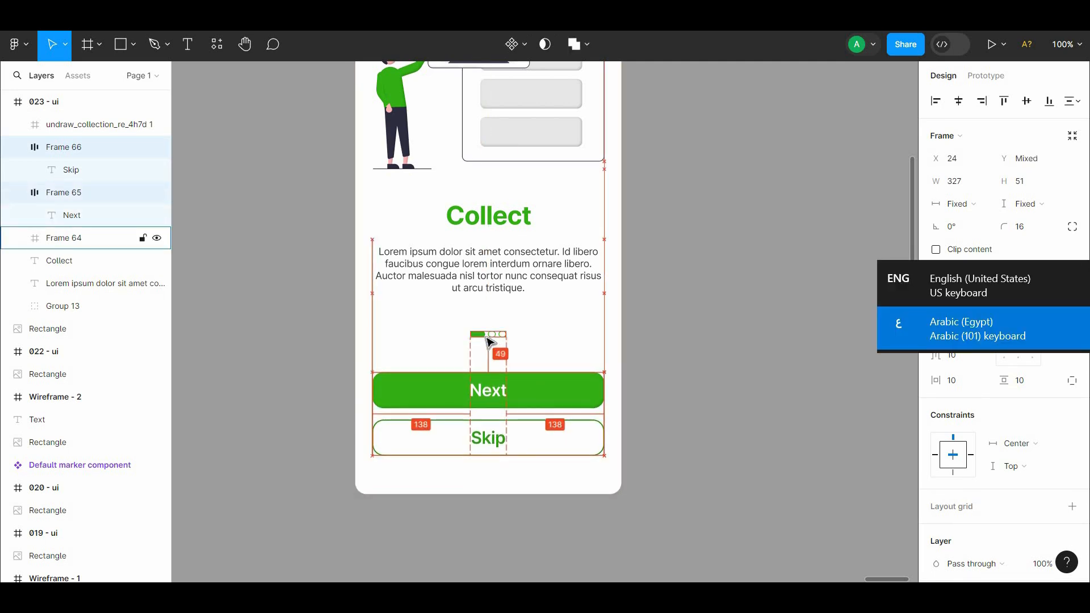
click(492, 341)
key(Up)
key(Up)
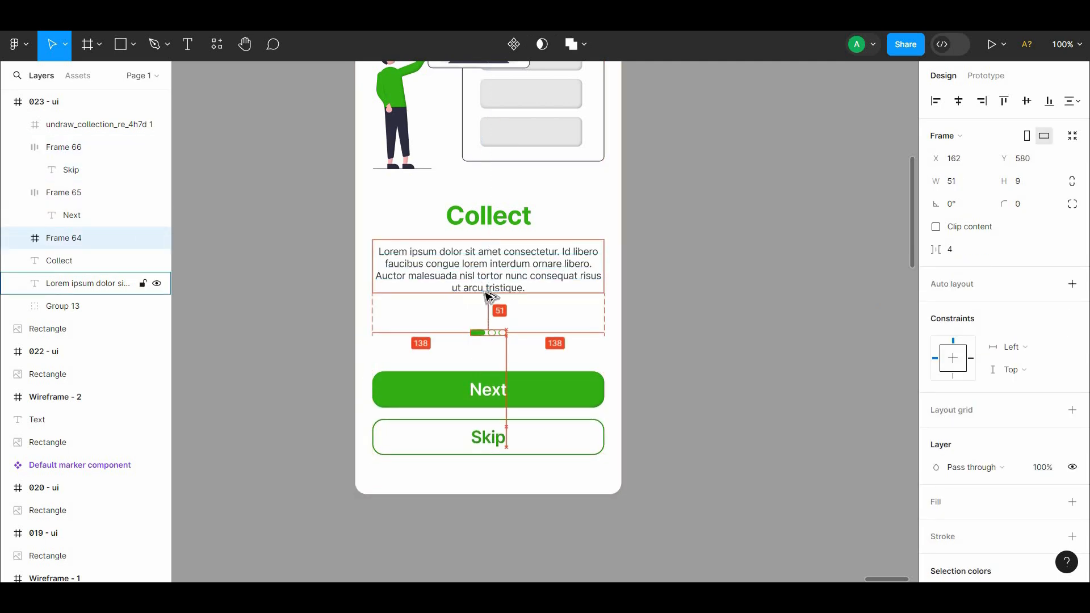
Move the Next and Skip buttons up together so their gap to the page indicator matches the gap above it
click(524, 384)
shift+click(525, 427)
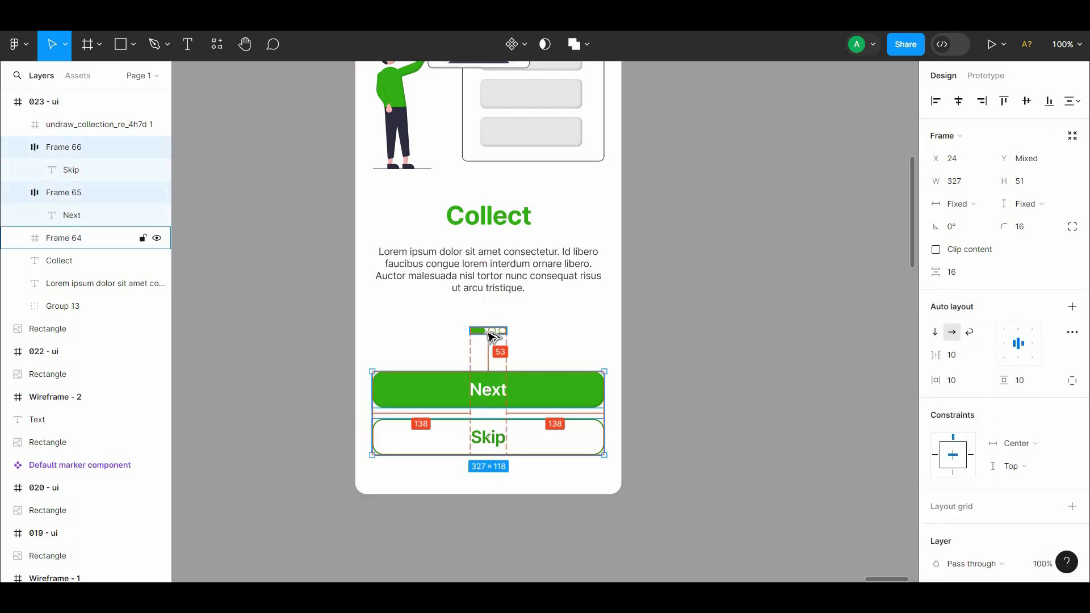
key(shift+Up)
key(Down)
key(Down)
key(Down)
key(Down)
key(Down)
click(783, 358)
Duplicate the finished 023 - ui frame and place the copy beside the original
scroll(636, 384, up, 3)
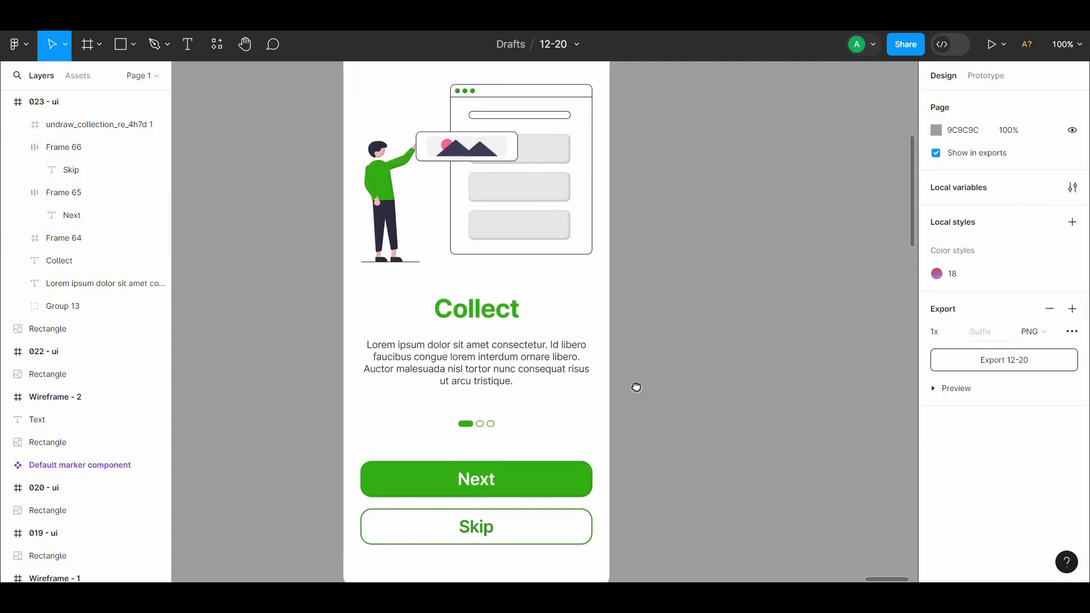
key(minus)
scroll(584, 343, right, 1)
alt+drag(413, 206, 619, 250)
click(620, 251)
key(alt)
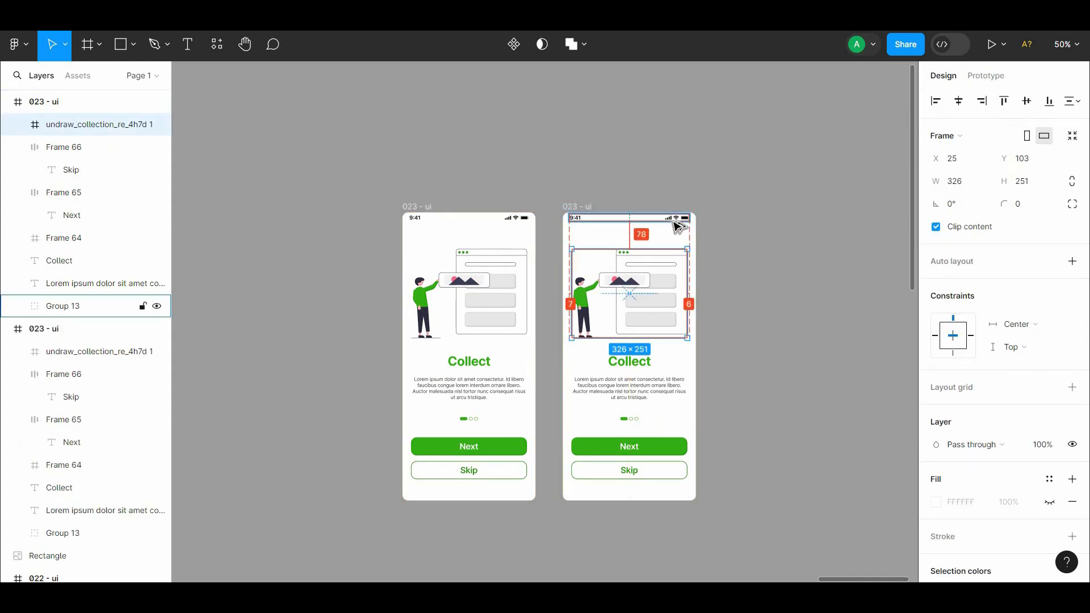
click(747, 232)
Try to reposition the filled pill and its neighbouring outlined pill in the second screen's page indicator, and undo the move
scroll(744, 231, down, 1)
scroll(734, 230, right, 1)
key(plus)
drag(608, 343, 575, 314)
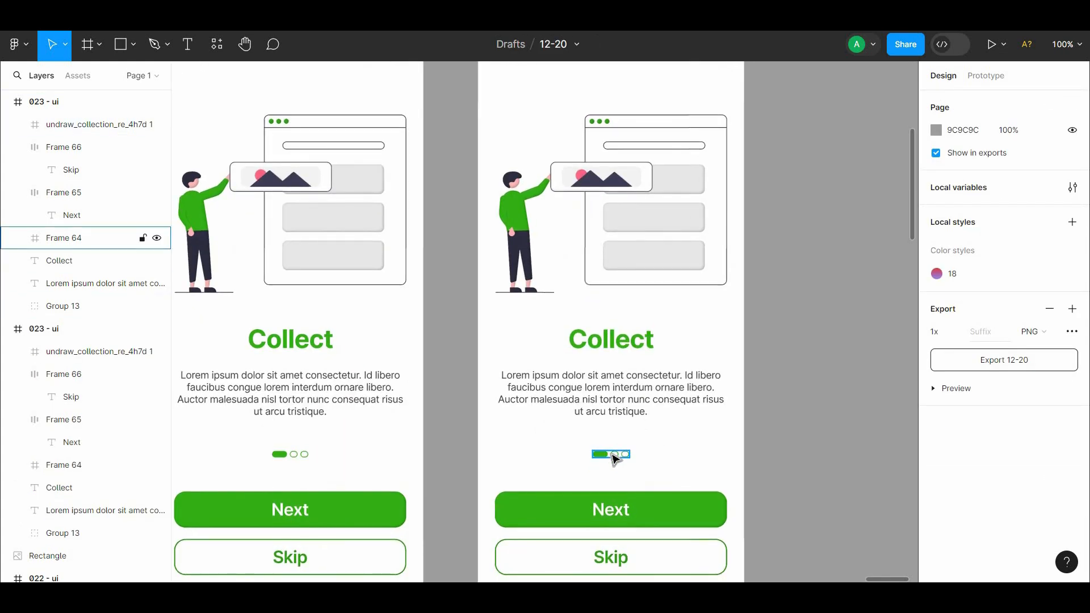
double_click(614, 456)
shift+click(599, 455)
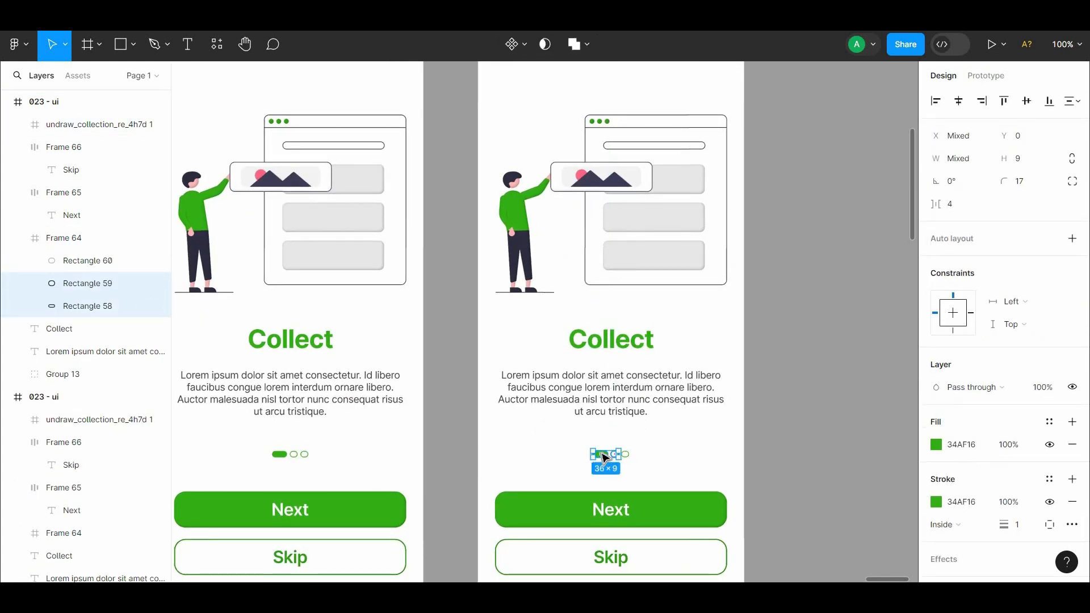
key(plus)
scroll(500, 341, down, 5)
scroll(500, 340, right, 4)
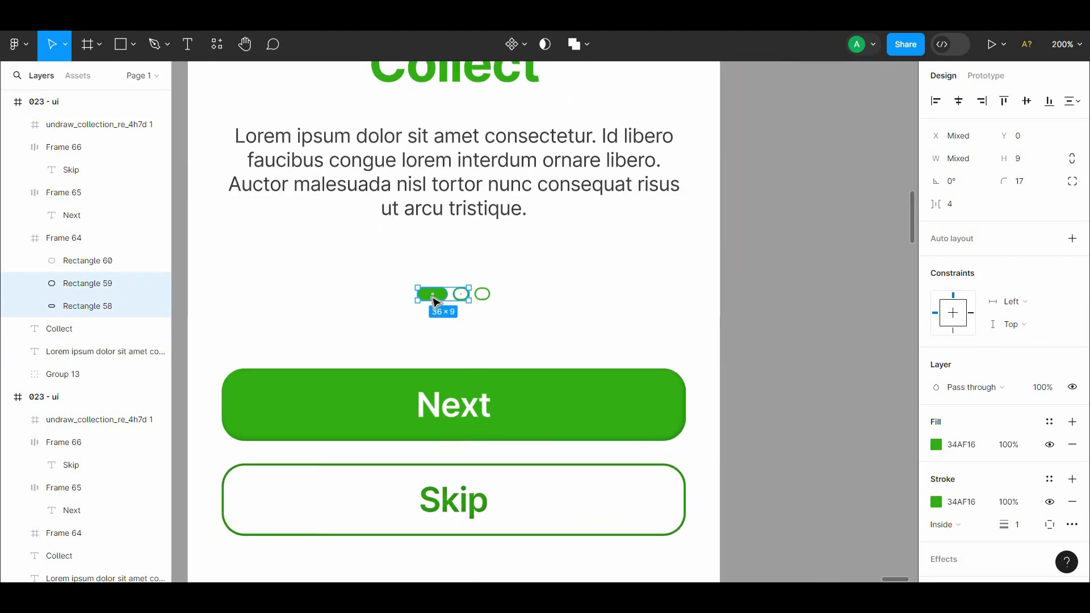
key(plus)
scroll(429, 288, left, 3)
drag(444, 271, 457, 273)
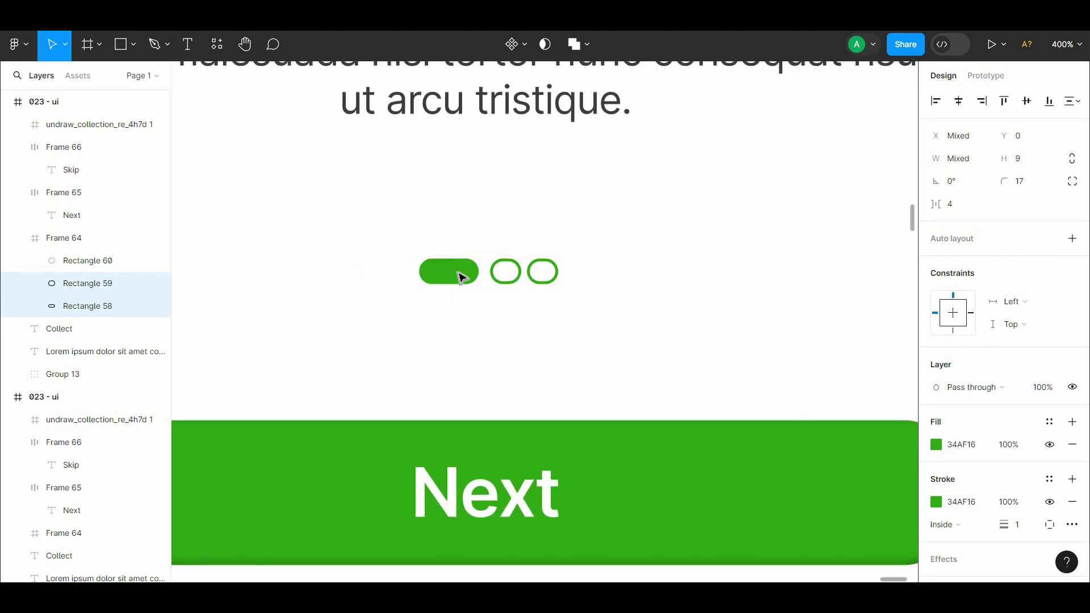
key(ctrl+z)
Swap the filled pill with the adjacent outlined pill so the second screen's indicator marks the middle page
click(505, 279)
double_click(501, 277)
click(497, 273)
click(505, 296)
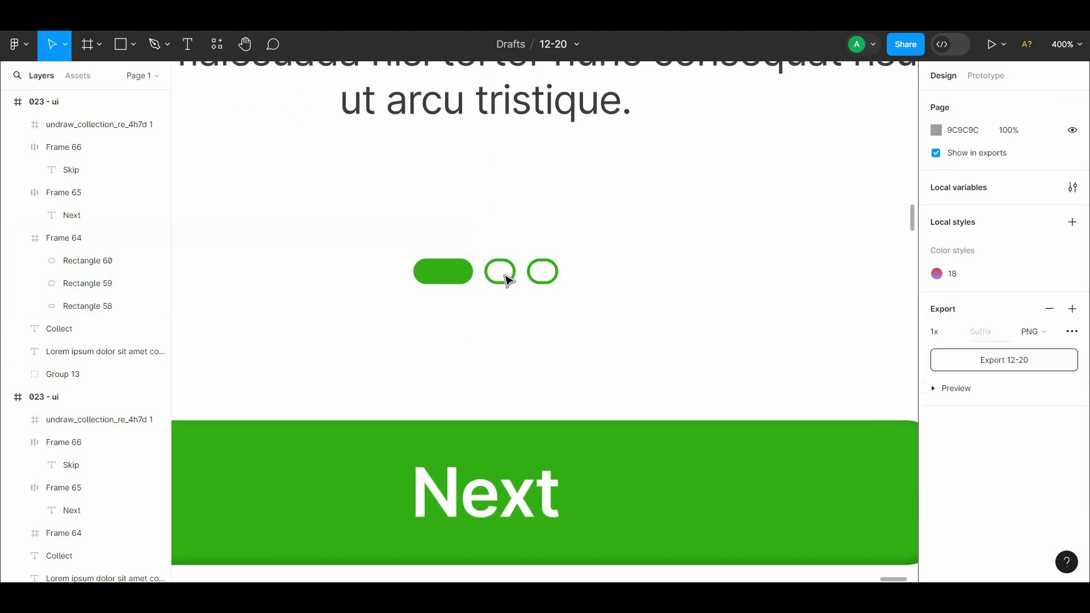
click(505, 275)
double_click(446, 276)
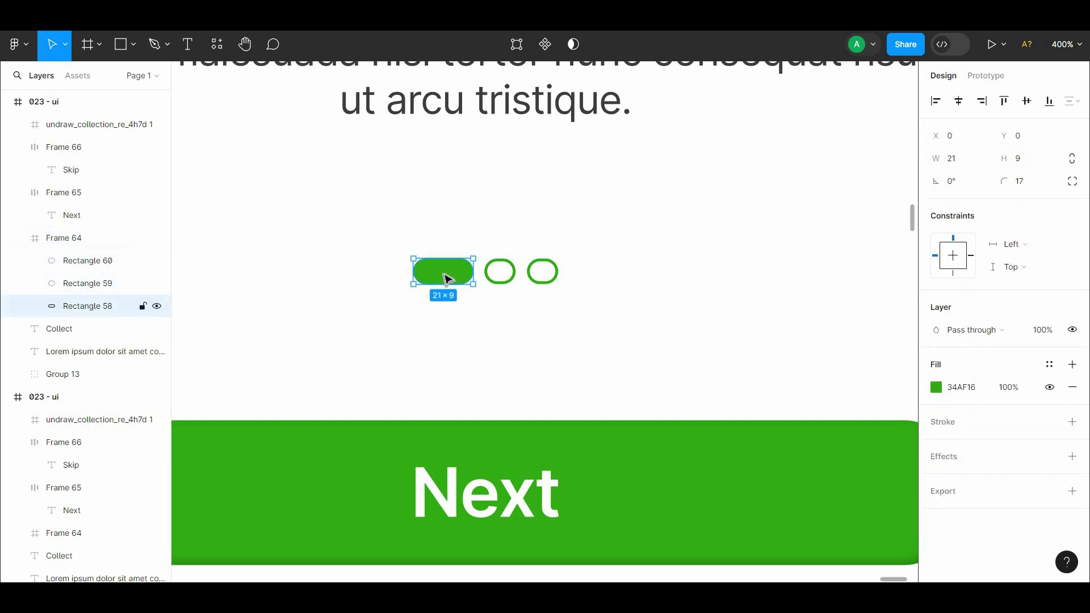
shift+click(492, 278)
scroll(497, 277, up, 5)
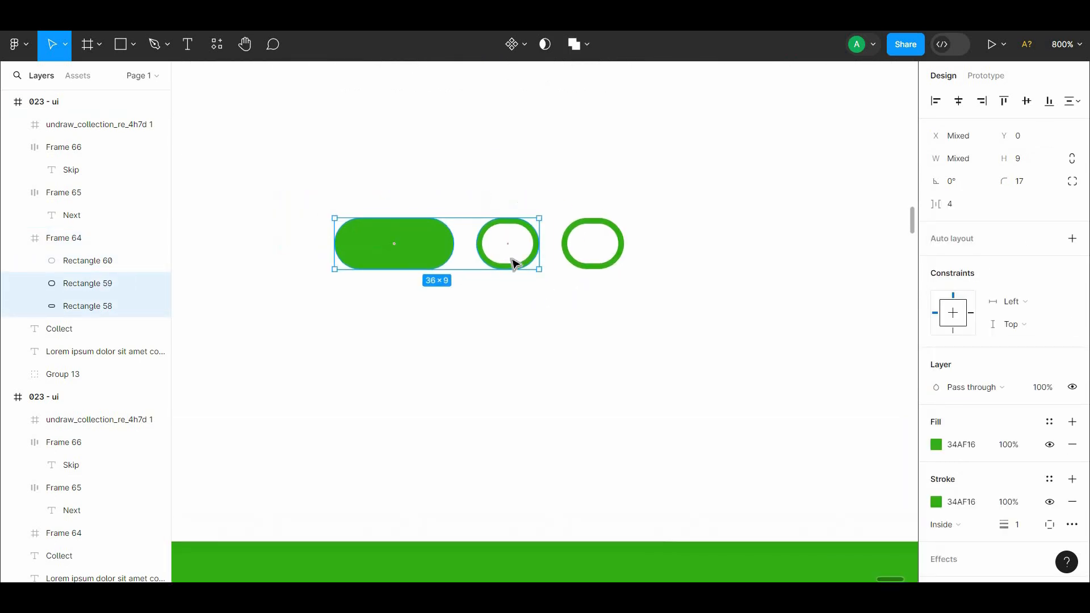
drag(508, 244, 356, 245)
click(442, 310)
key(ctrl+minus)
key(ctrl+minus)
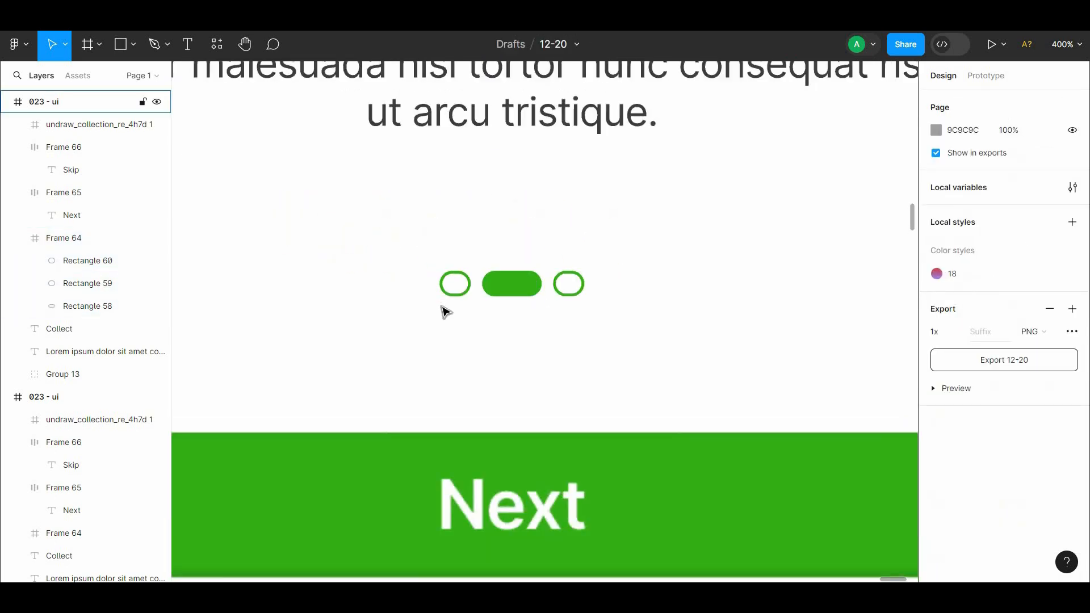
Change the second screen's heading to "Find"
scroll(627, 138, up, 2)
double_click(627, 140)
text([)
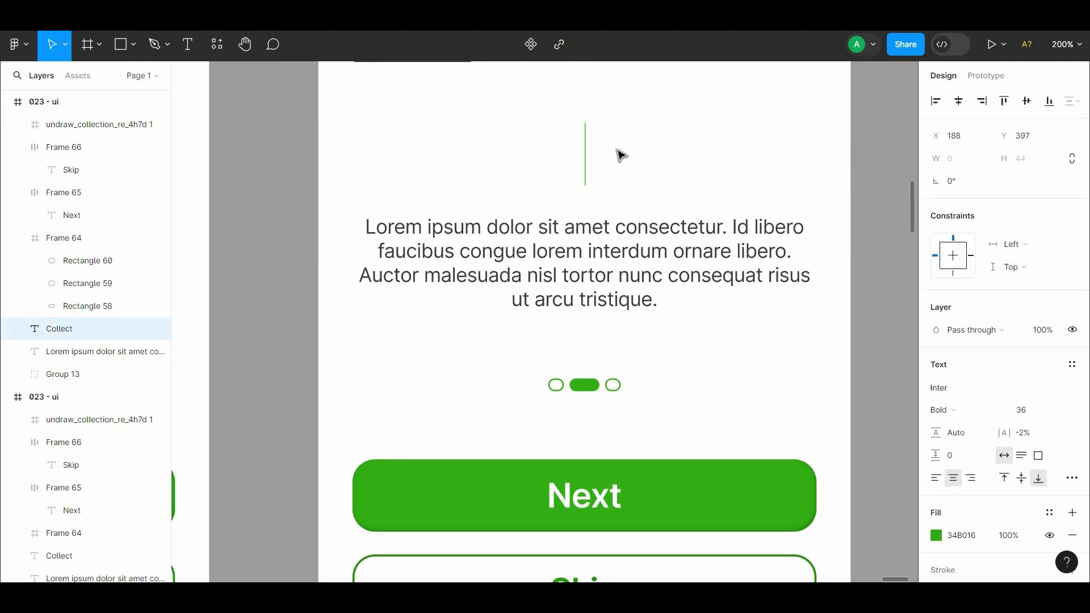
text(ind)
key(Escape)
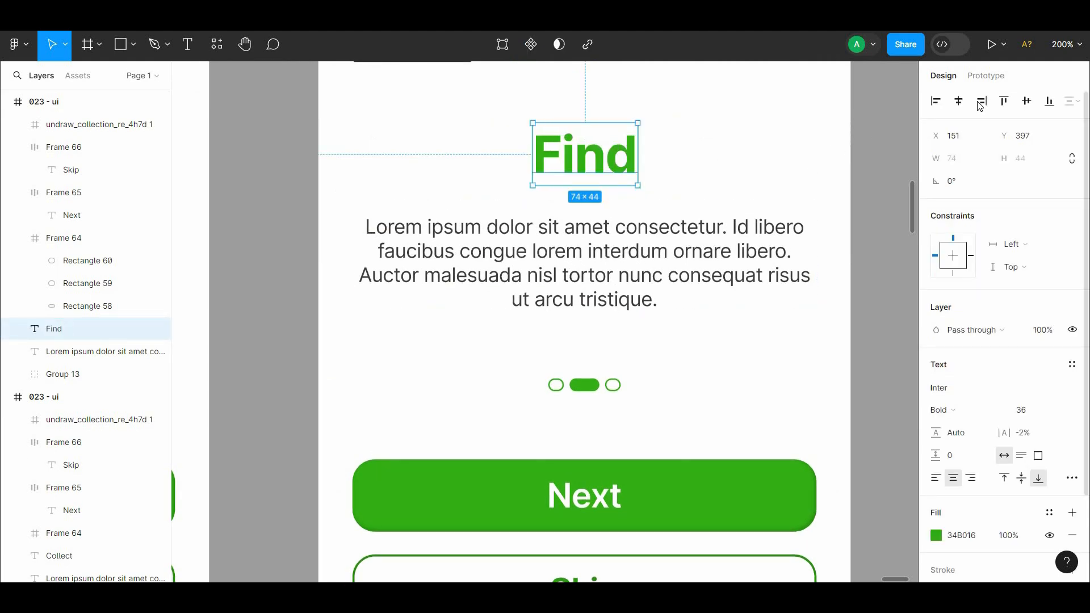
click(774, 184)
Switch to unDraw in the browser and search its illustrations for "find"
drag(769, 178, 691, 278)
key(ctrl+minus)
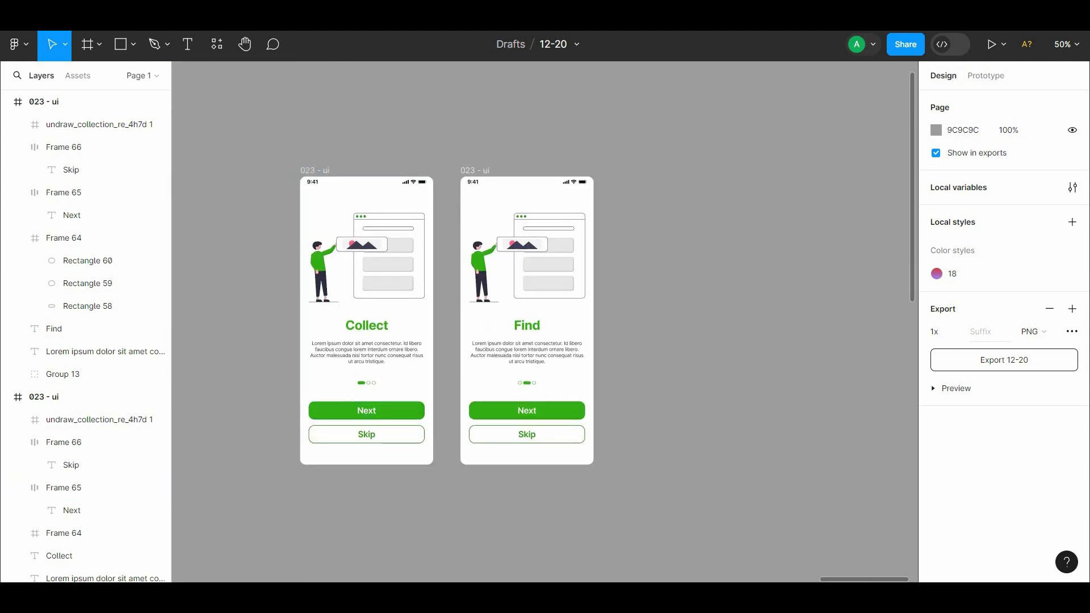
key(alt+Tab)
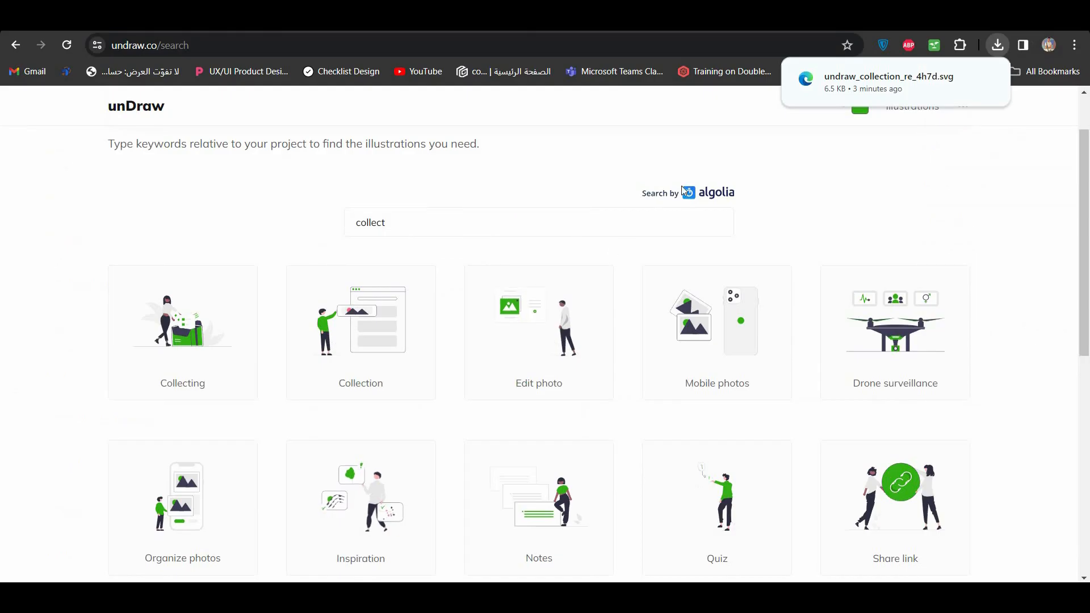
double_click(571, 233)
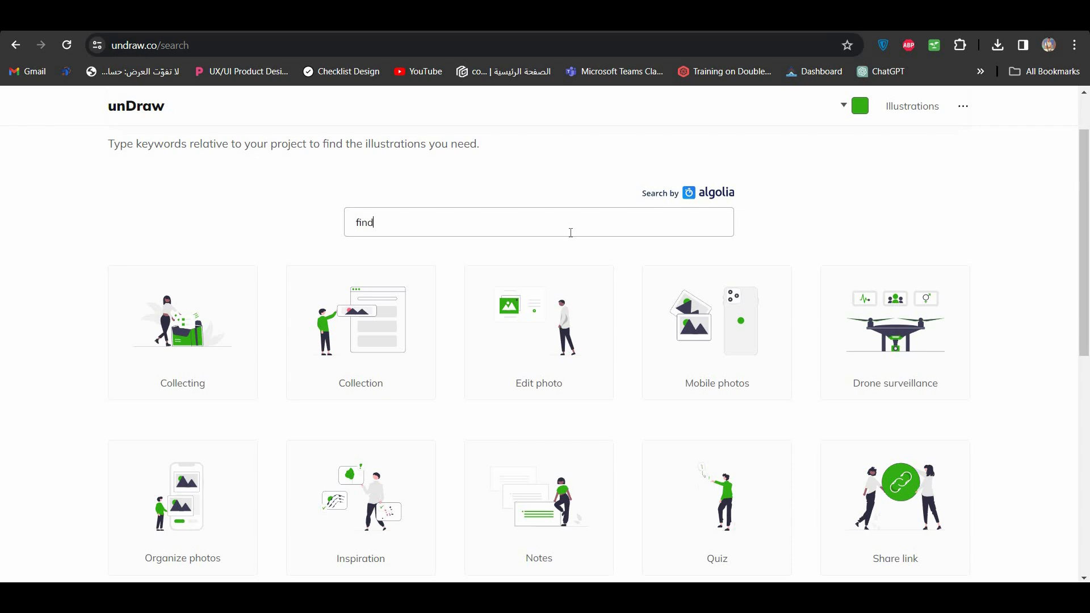
drag(1088, 173, 1082, 209)
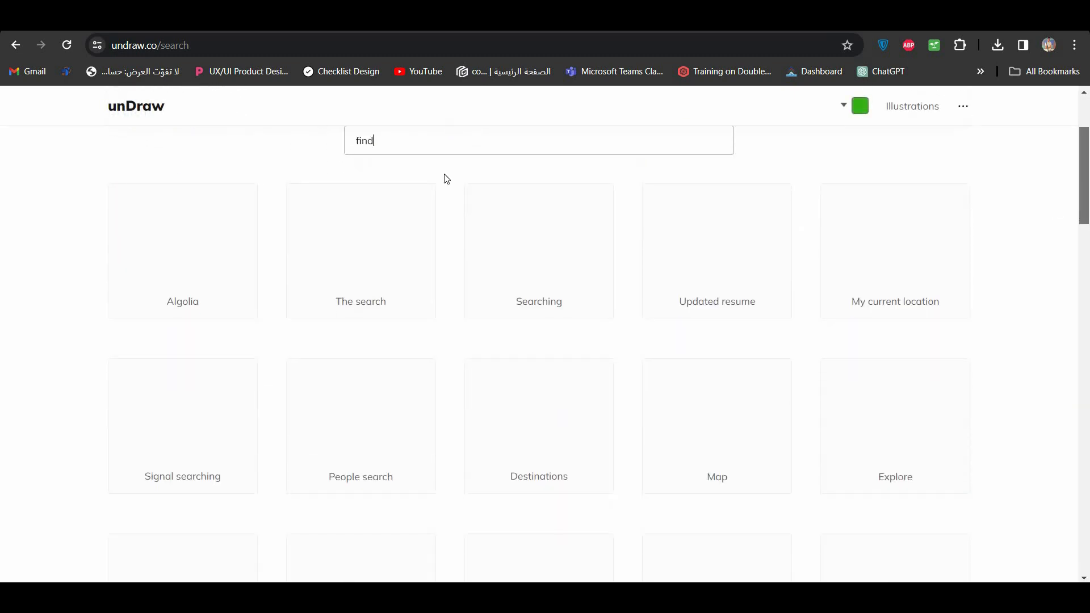
Download unDraw's "The search" illustration and bring the file into the Figma canvas
click(386, 244)
click(653, 298)
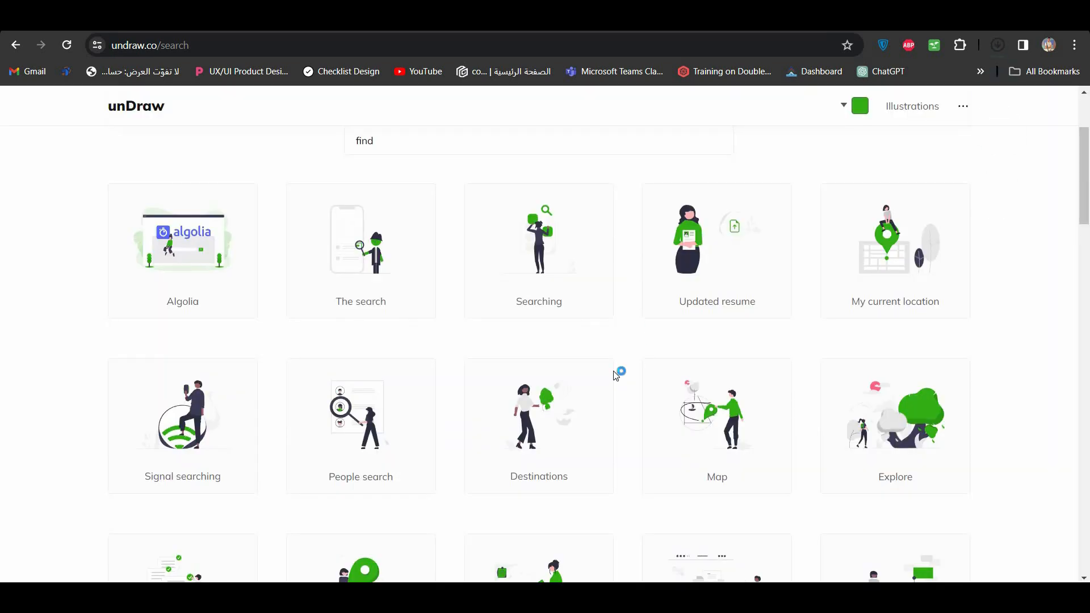
drag(852, 80, 760, 331)
Replace the Collection illustration on the Find screen with the search illustration, scaled to about 250 × 280
click(546, 264)
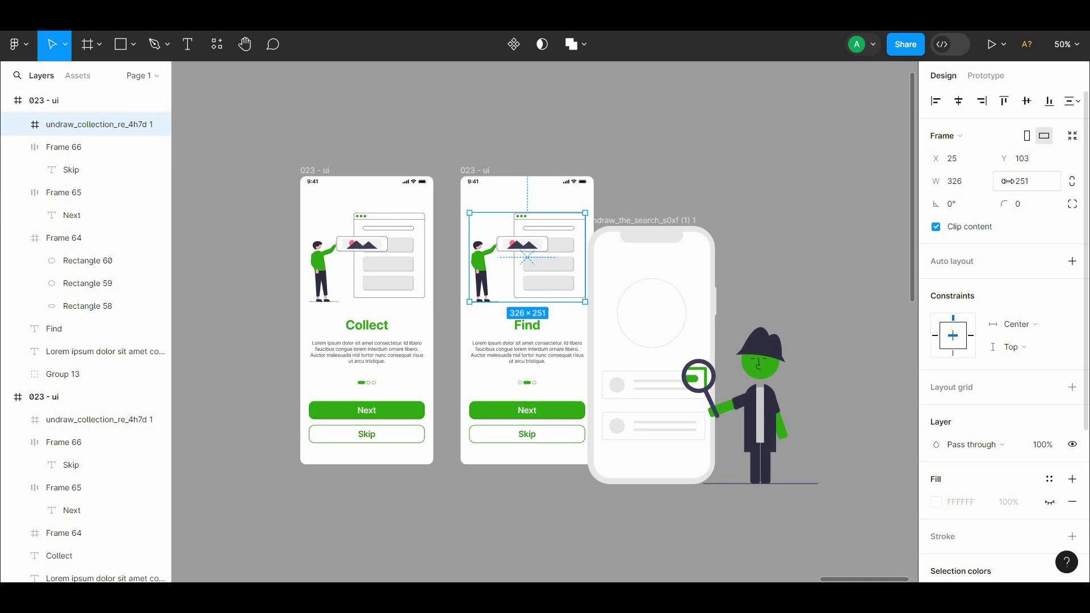
key(Delete)
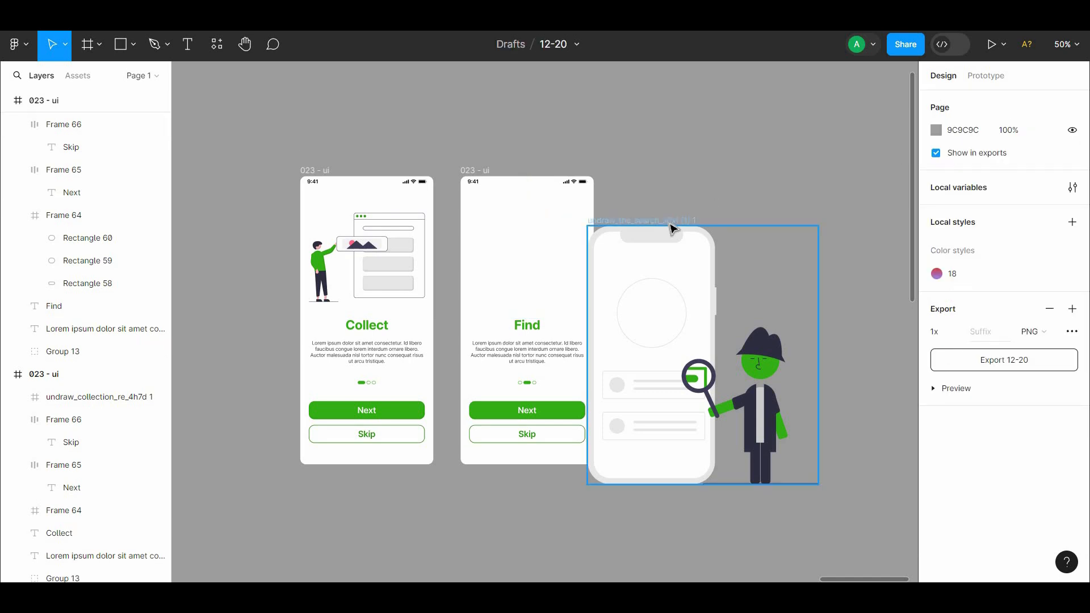
click(672, 233)
drag(815, 487, 533, 280)
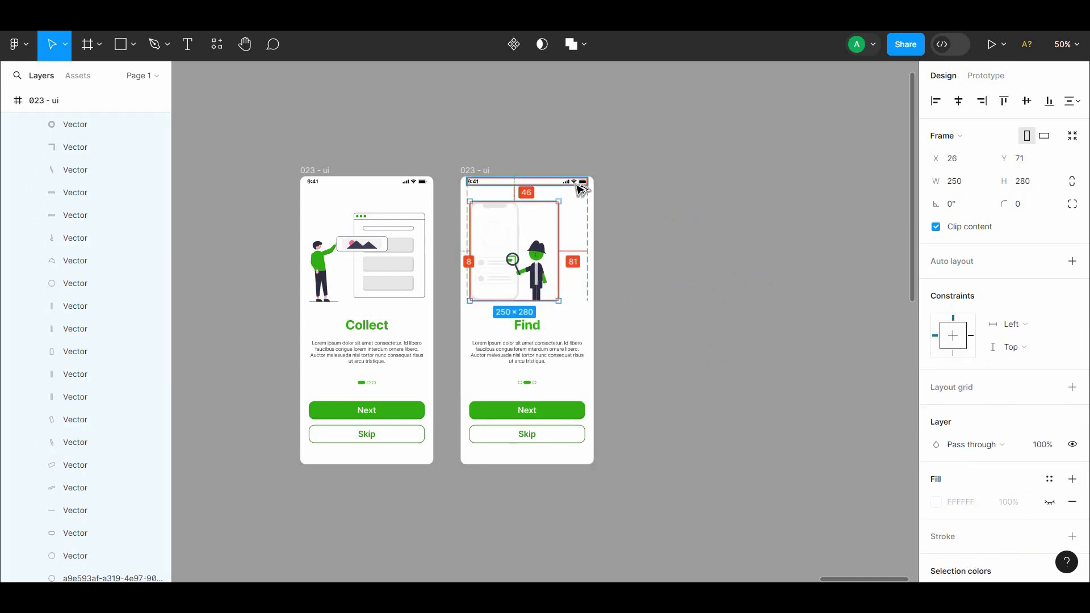
Move the search illustration down to Y 93 and centre it horizontally on the Find screen
key(shift+Down)
key(Down)
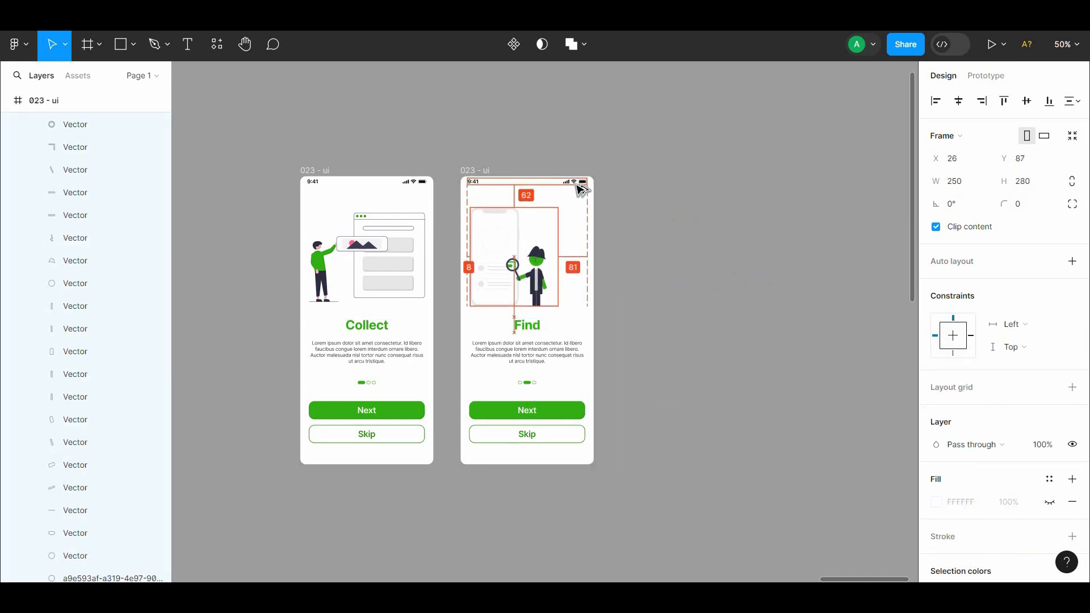
click(706, 226)
scroll(491, 291, down, 2)
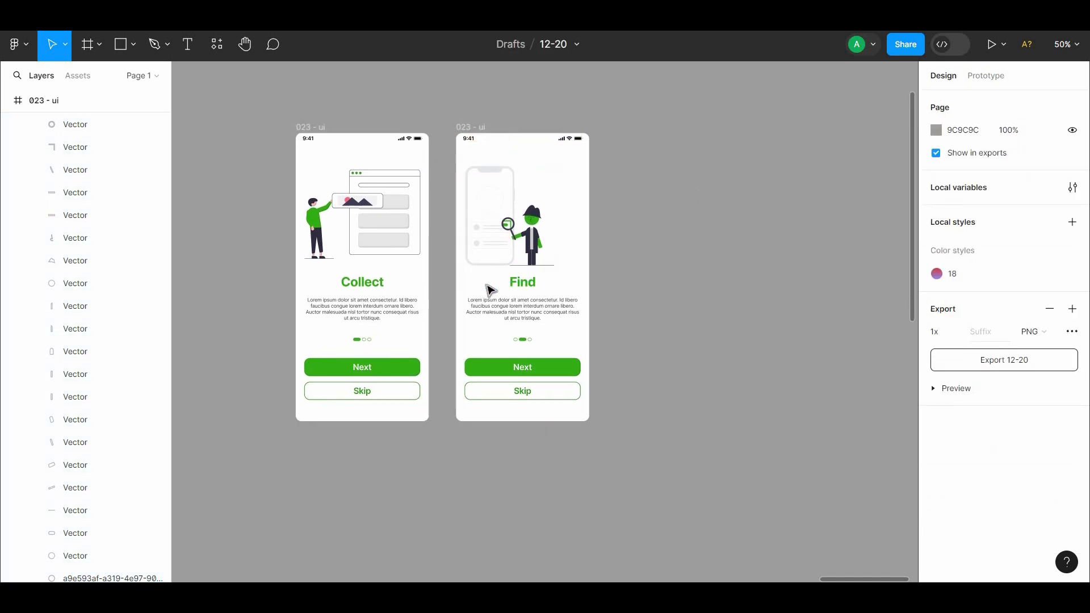
drag(605, 280, 553, 243)
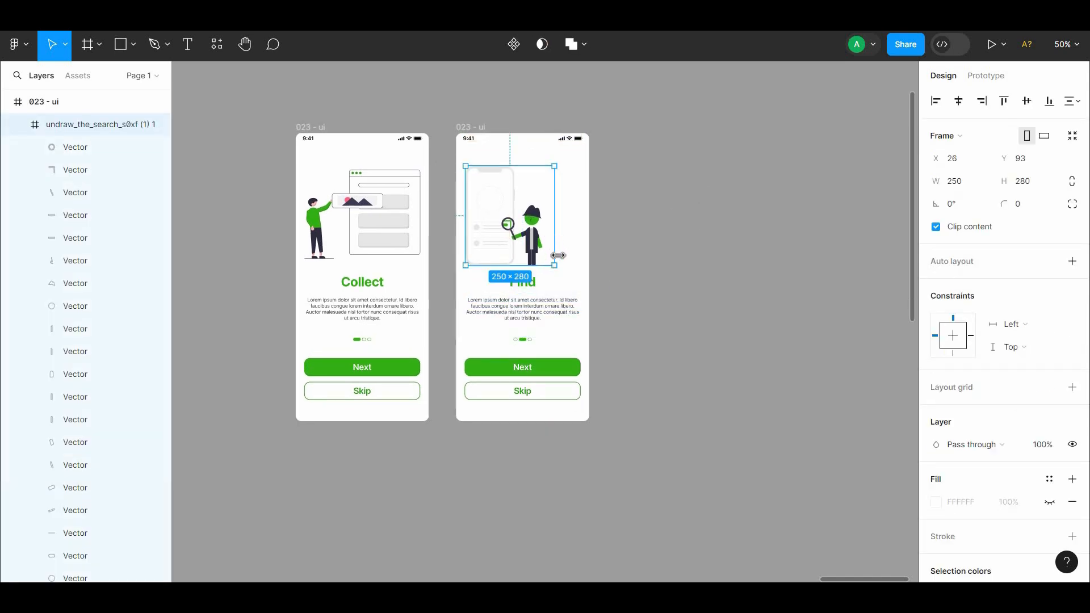
click(659, 180)
scroll(500, 227, down, 1)
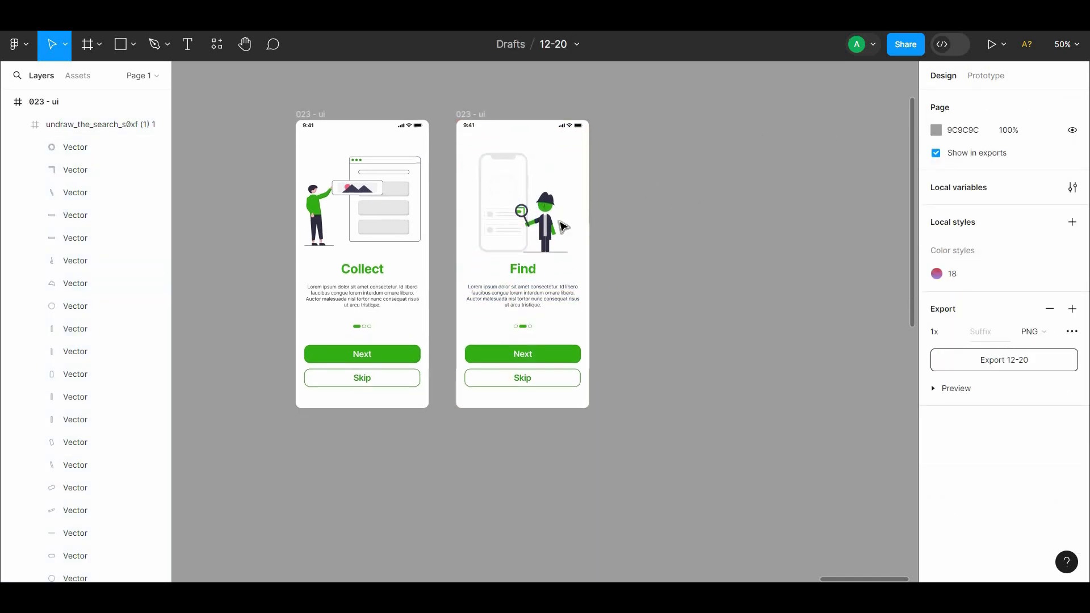
Move the headings, paragraphs, indicators and buttons of both screens down to about 50 px below the search illustration
drag(585, 260, 335, 392)
key(alt)
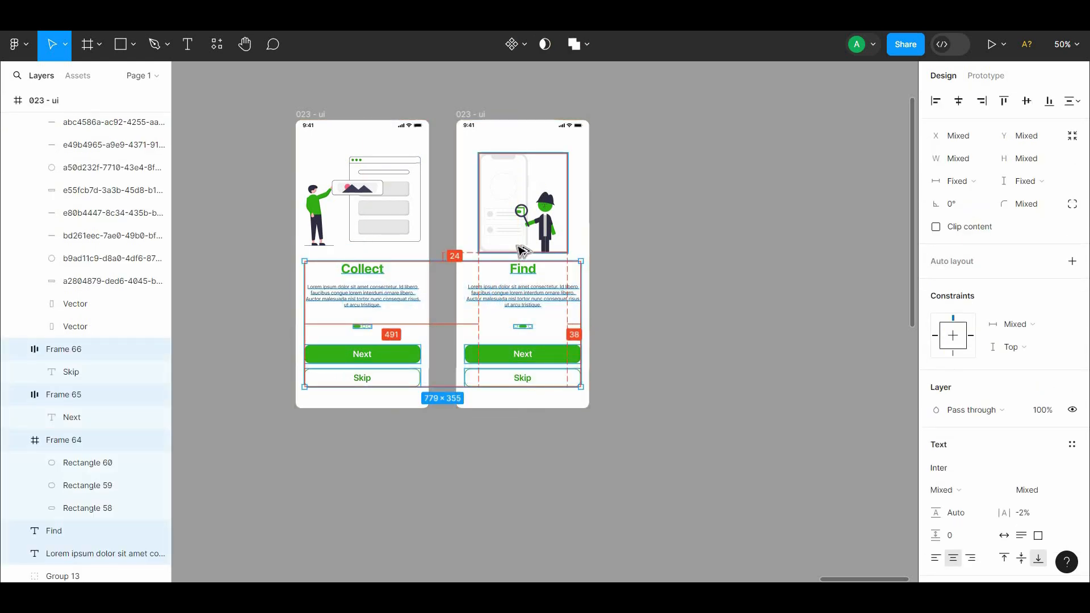
key(Down)
key(Down)
key(Down)
key(Down)
key(Down)
key(Down)
key(Down)
key(Down)
key(Down)
key(Down)
key(Down)
key(Down)
key(Down)
key(Down)
key(Down)
key(Down)
key(Down)
key(Down)
key(Down)
key(Down)
key(Down)
key(Down)
key(Down)
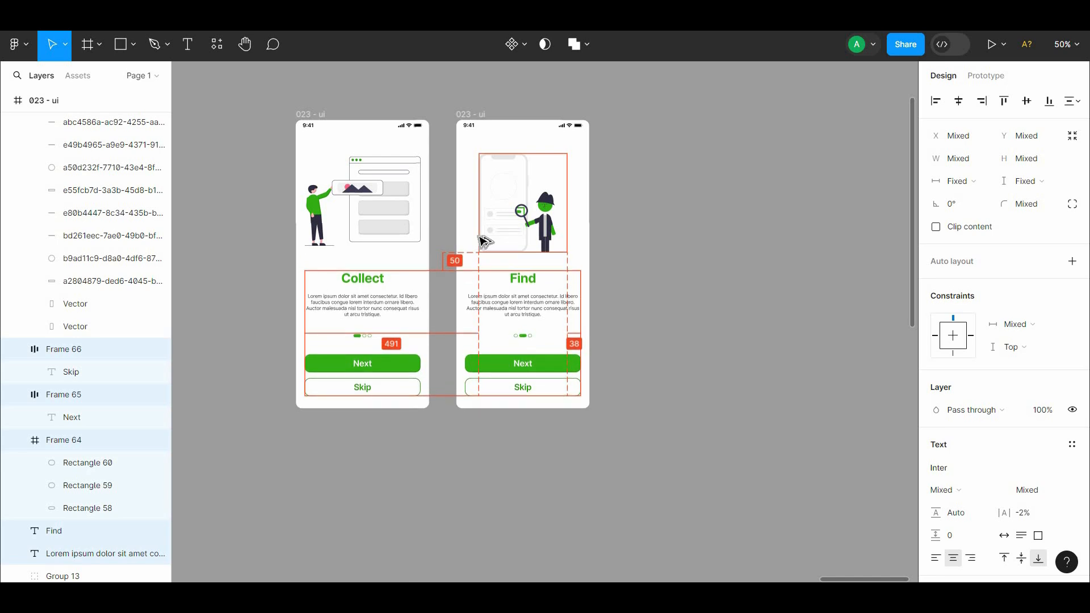
key(Up)
click(694, 239)
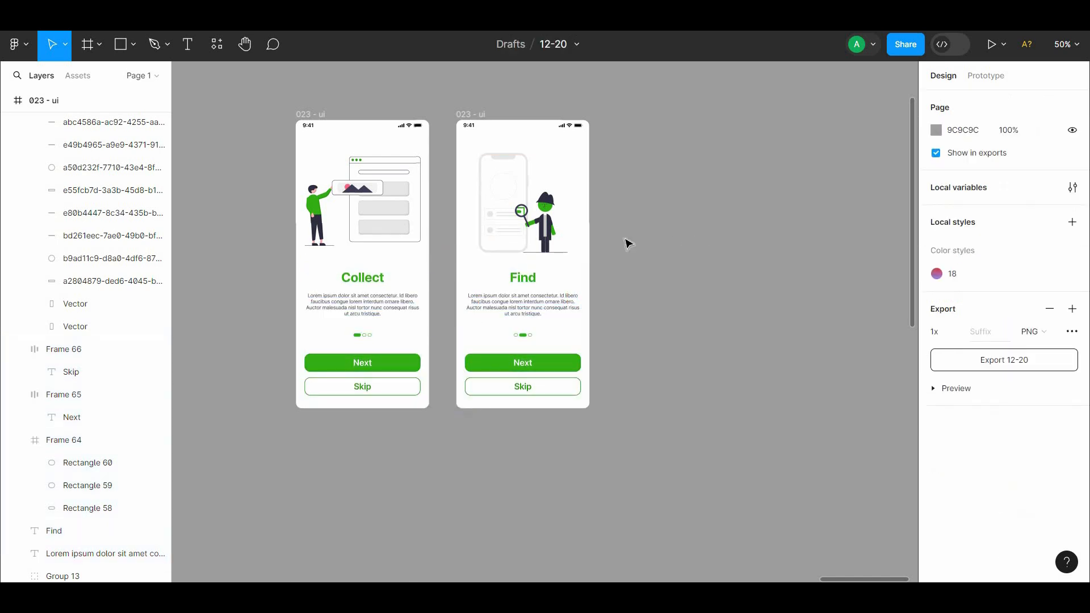
Stretch the Collection illustration on the first screen downward to a height of 271
double_click(361, 223)
click(335, 246)
click(346, 259)
click(376, 244)
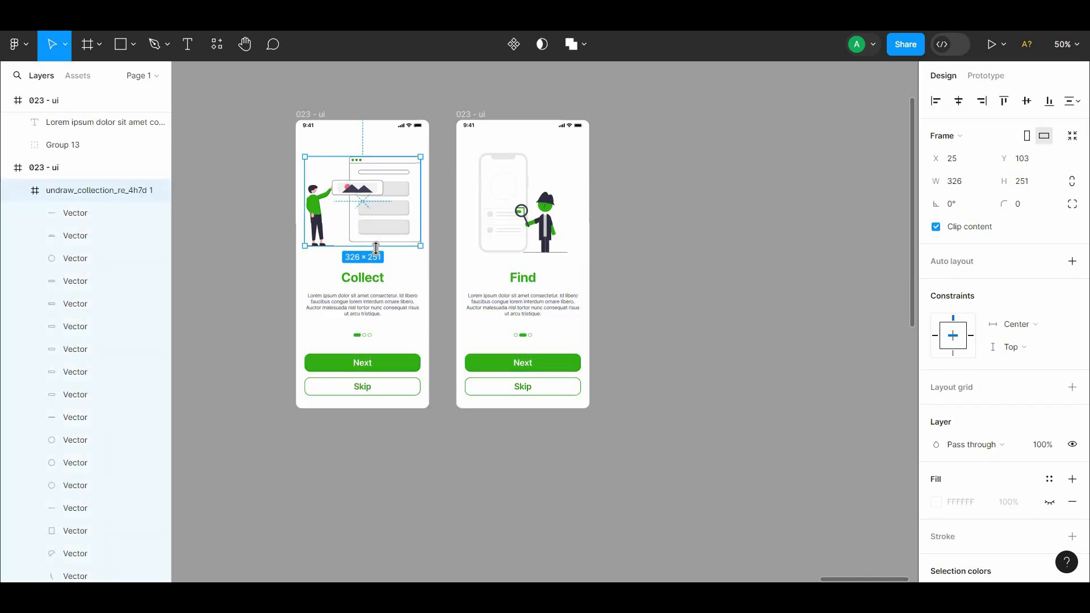
drag(375, 250, 376, 253)
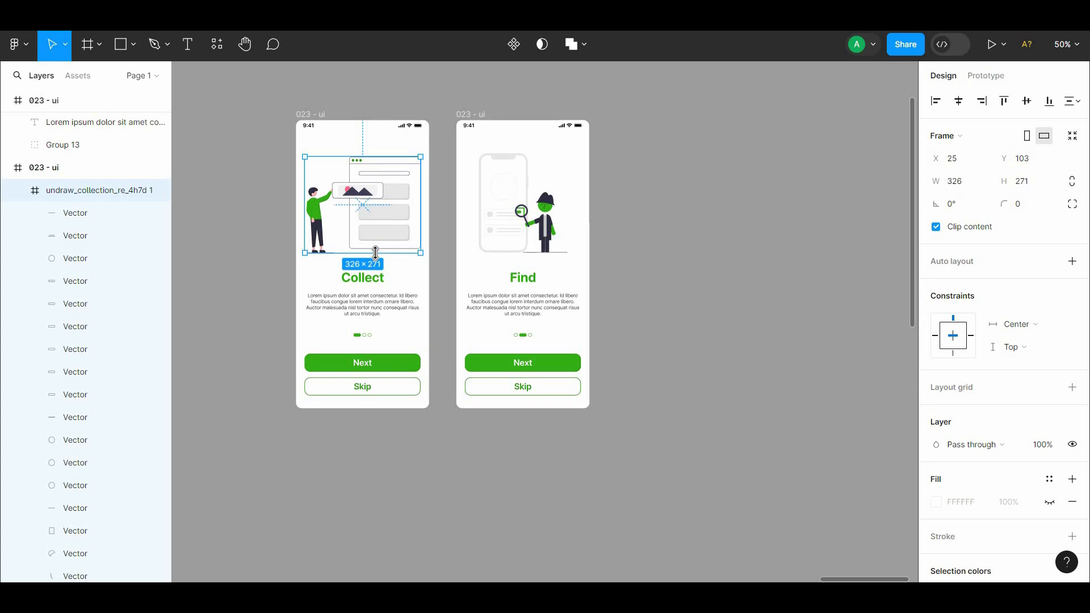
Move the Collection illustration up so its upper edge lines up with the search illustration's
click(407, 282)
click(377, 243)
key(alt)
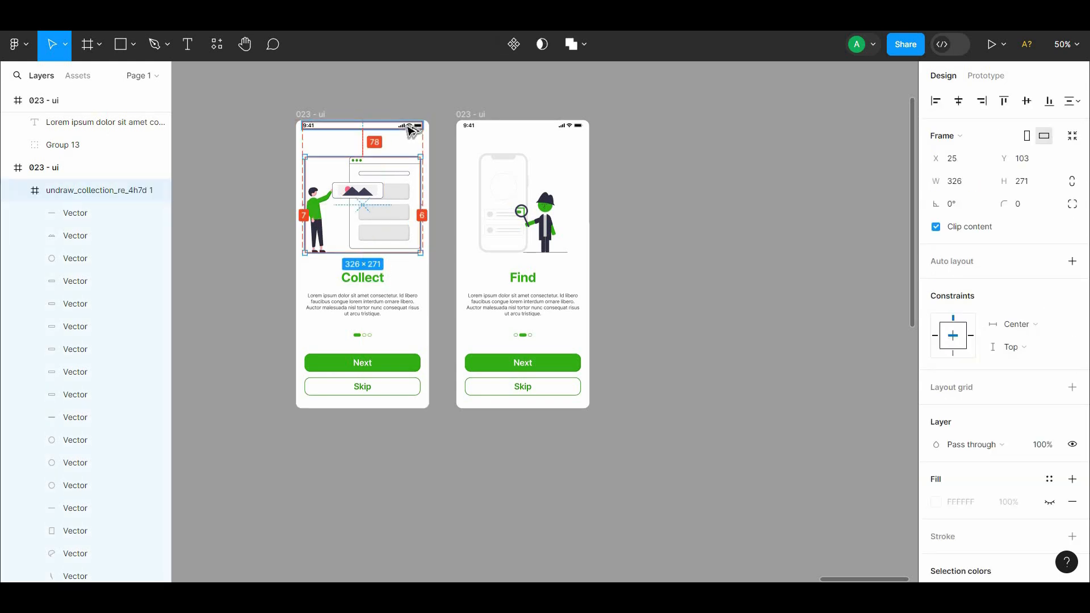
key(shift+Up)
click(500, 165)
click(625, 209)
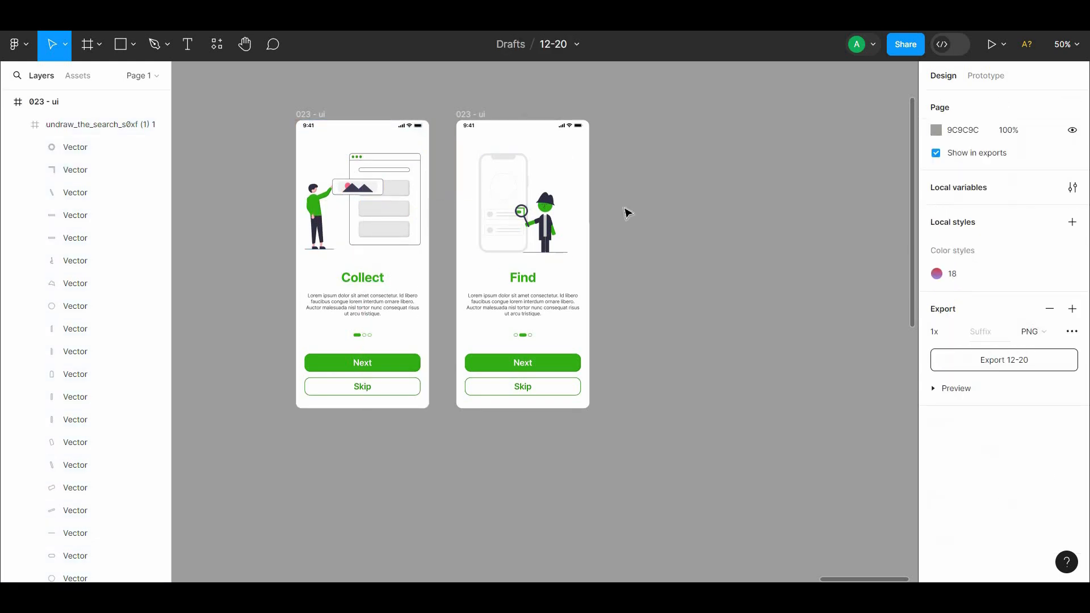
Add an inner shadow with X -2 and Y -2 to the search illustration on the Find screen
click(526, 228)
scroll(1000, 341, down, 5)
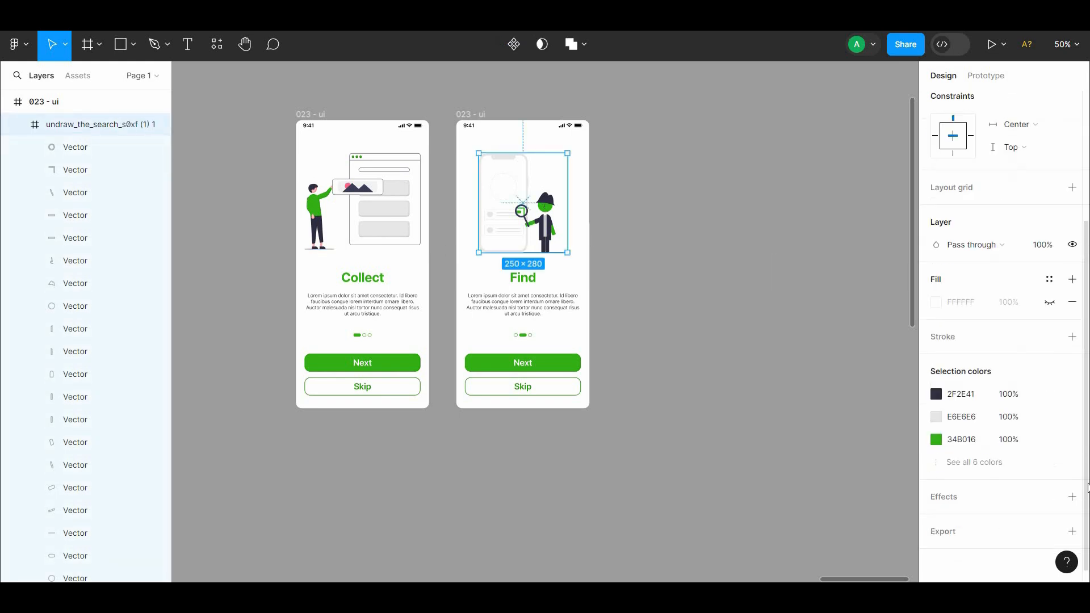
click(1072, 497)
click(998, 517)
click(997, 502)
click(937, 520)
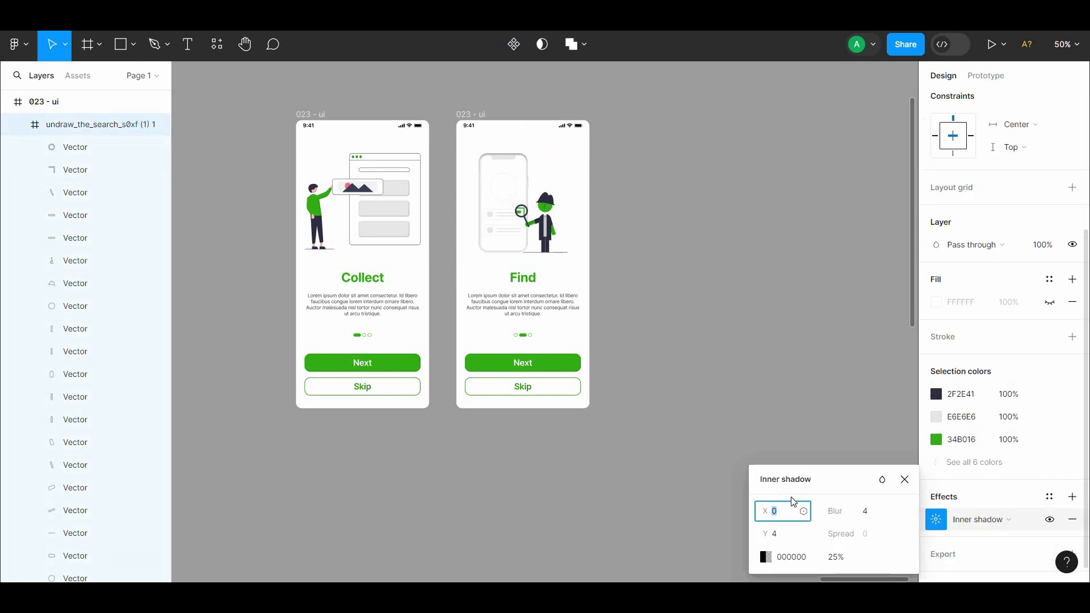
text(-2)
key(Tab)
text(-2)
click(691, 305)
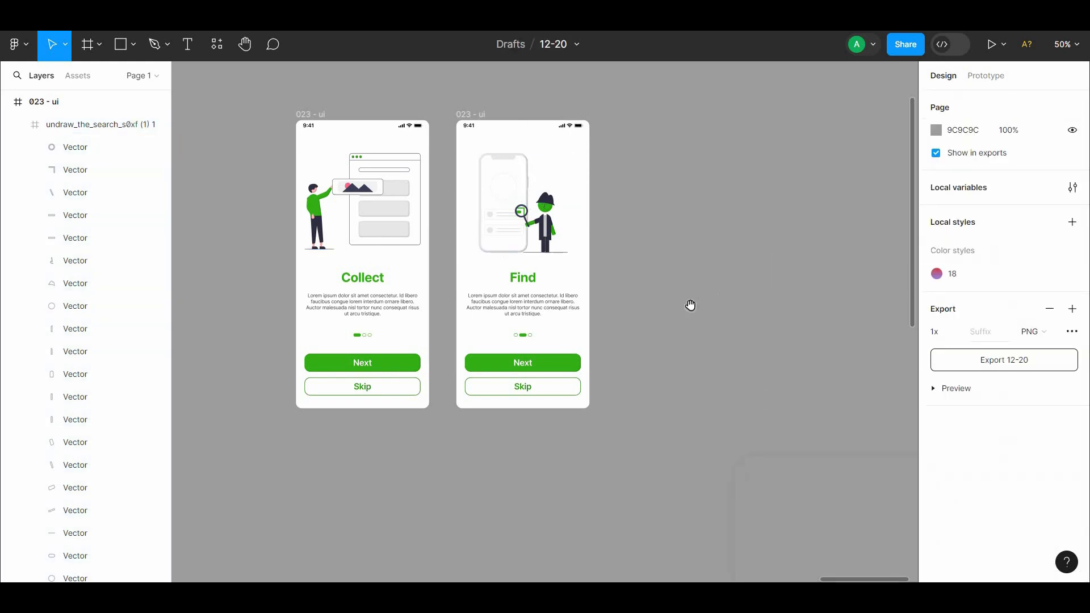
Duplicate the Find screen beside the original, keeping the same spacing as between the first two screens
scroll(693, 309, up, 2)
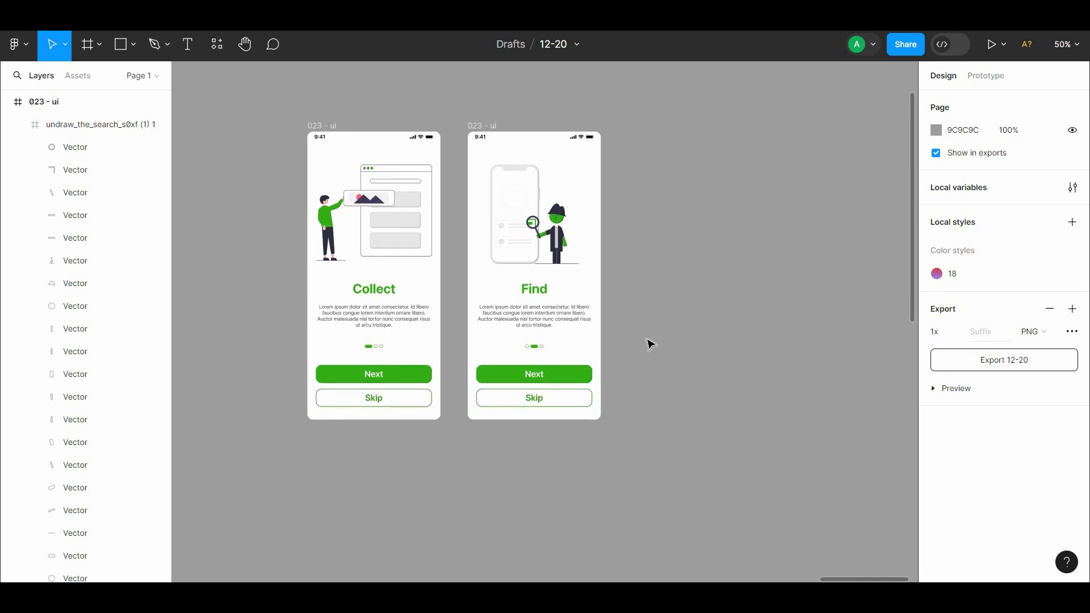
scroll(648, 332, up, 1)
alt+drag(475, 145, 636, 148)
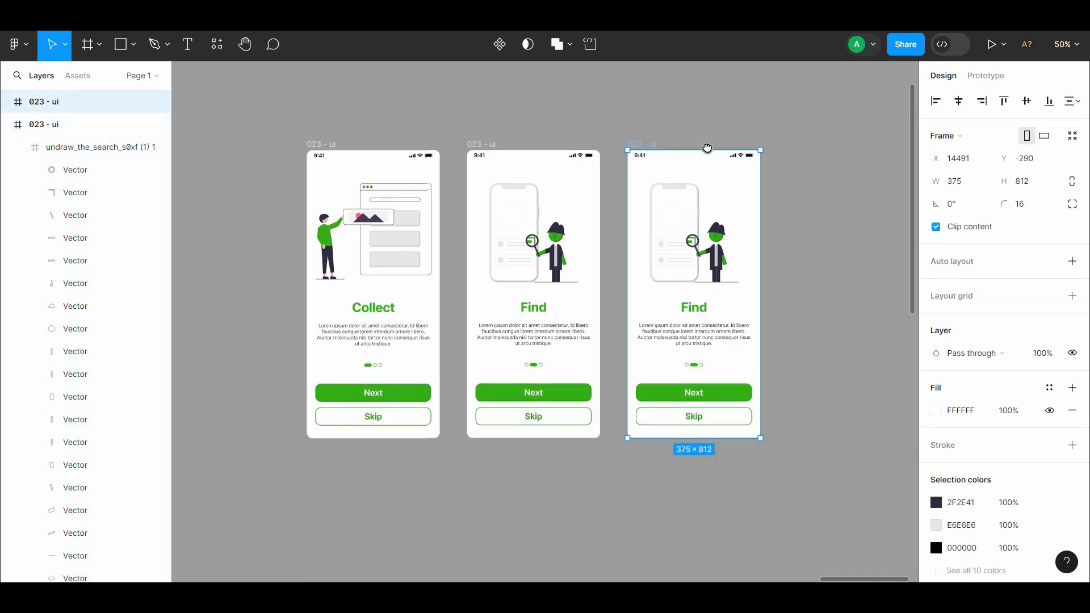
key(Escape)
Change the third screen's heading to "Get"
drag(707, 147, 419, 132)
key(shift+0)
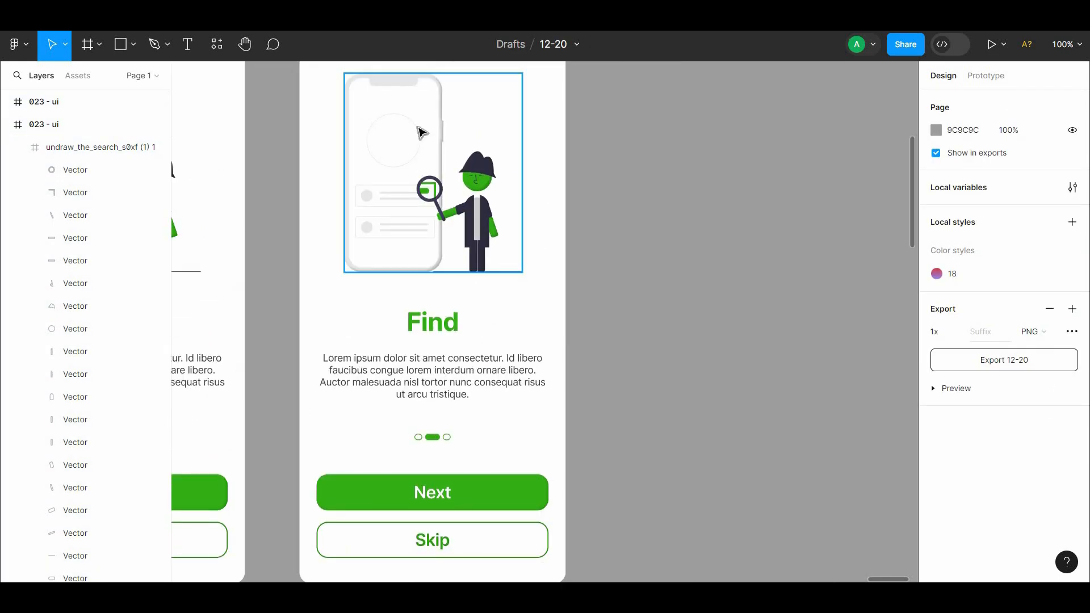
double_click(452, 318)
key(BackSpace)
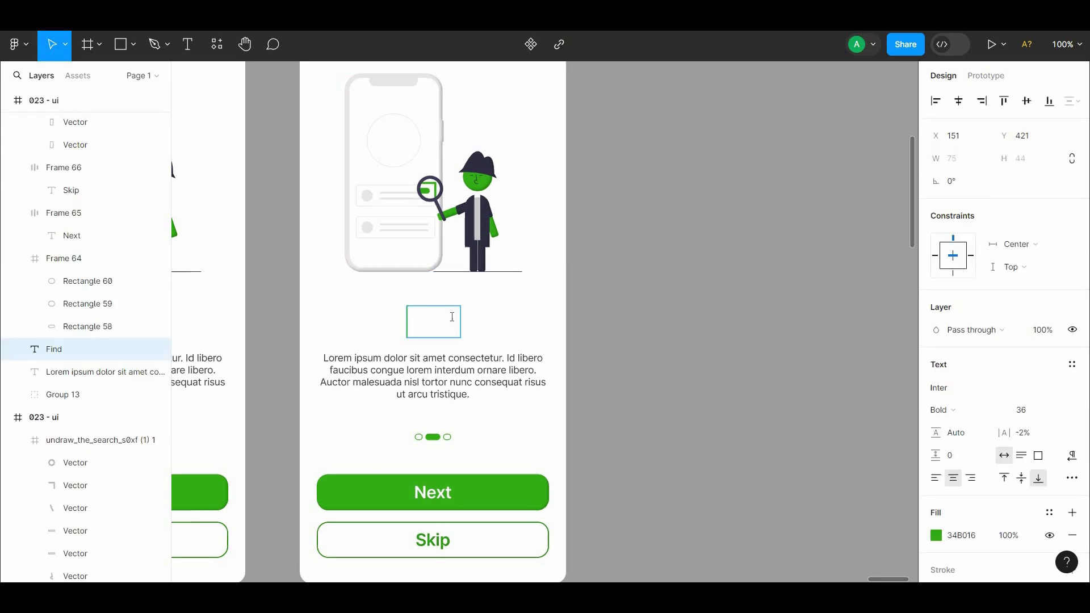
text(لأثف)
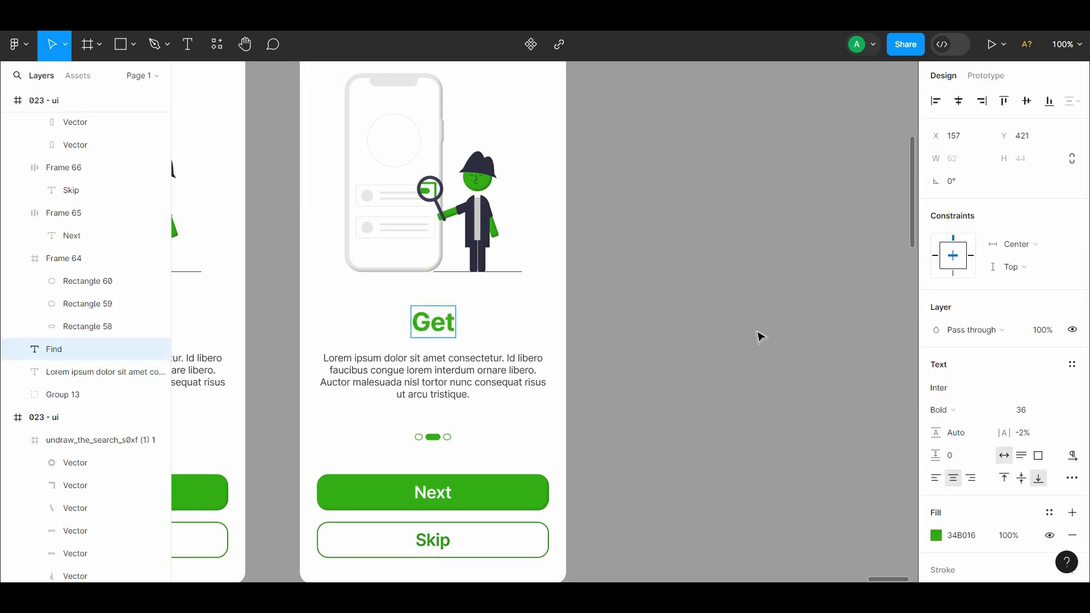
key(Escape)
Swap the filled page indicator with the last outlined one on the Get screen, marking the third page as active
scroll(408, 397, up, 6)
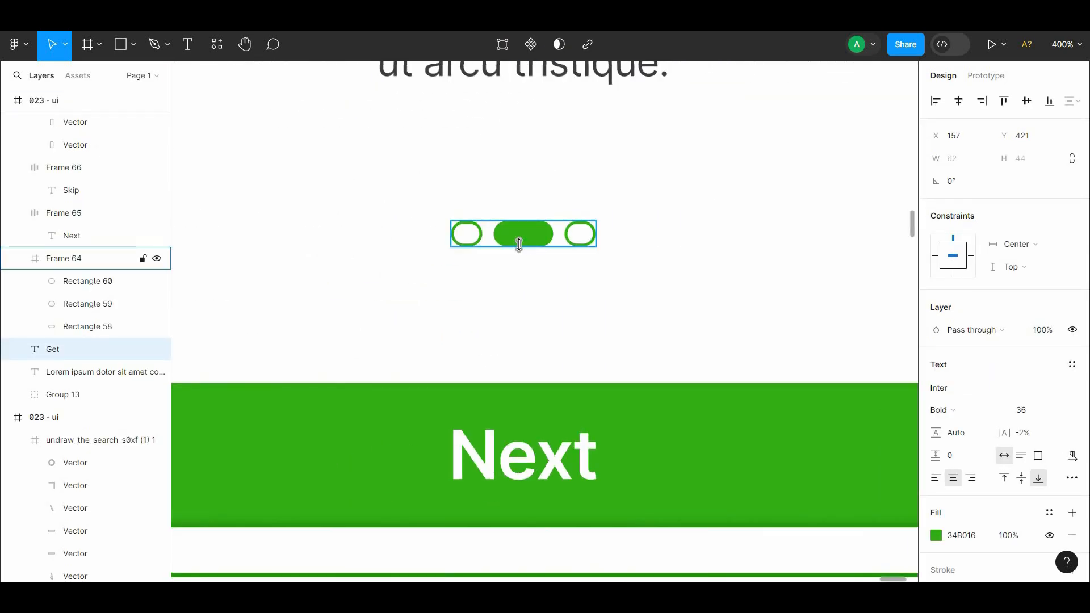
click(519, 245)
shift+click(576, 234)
scroll(577, 234, up, 6)
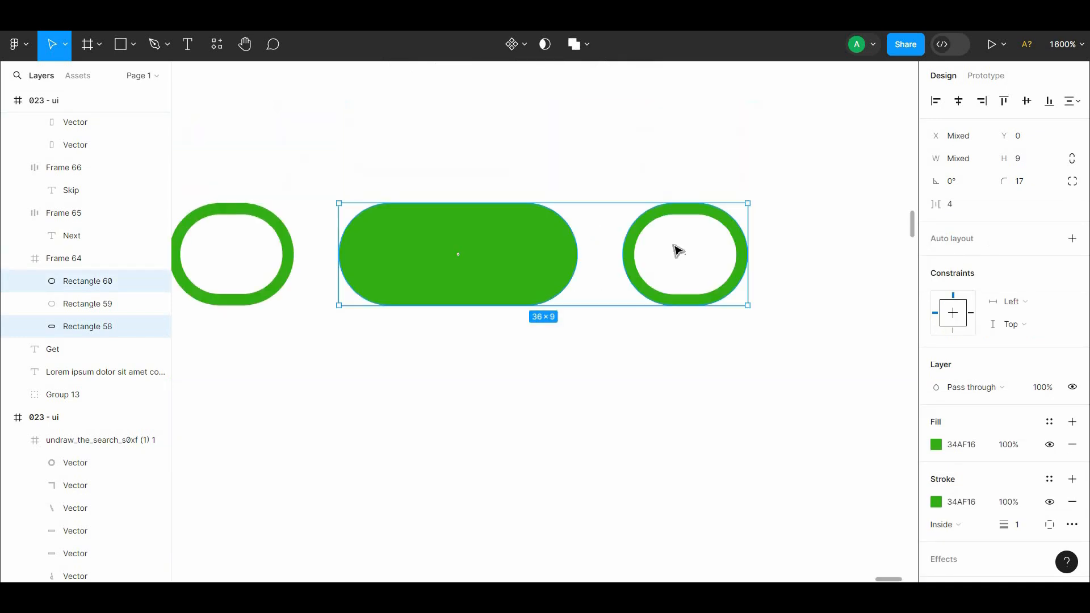
drag(684, 257, 467, 341)
click(487, 325)
key(minus)
key(minus)
key(minus)
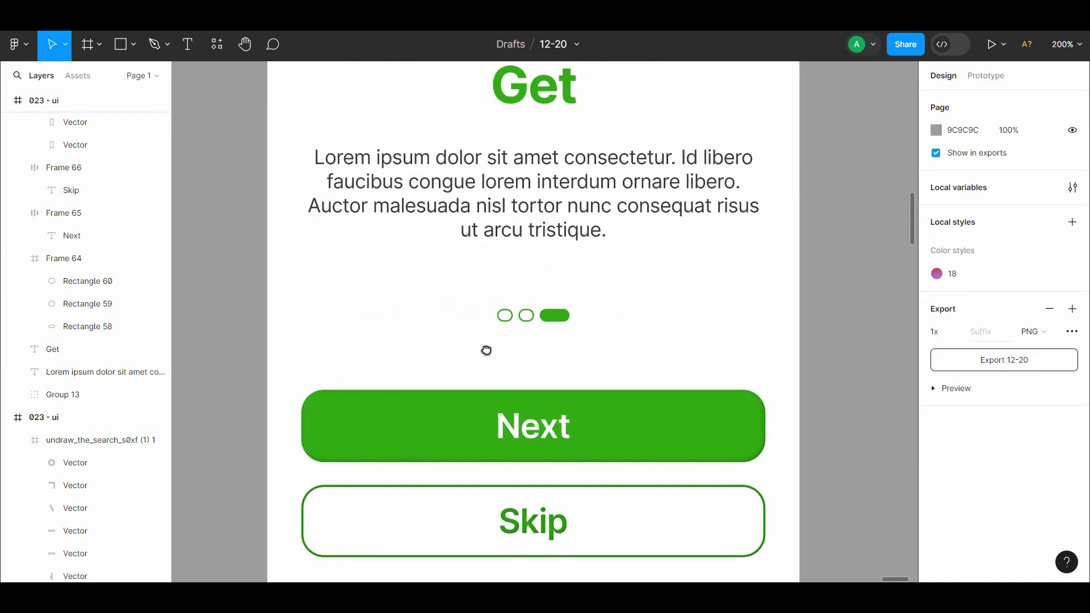
Relabel the Get screen's buttons, "Back" on the filled one and "Next" on the outlined one
key(minus)
scroll(512, 357, up, 1)
double_click(528, 457)
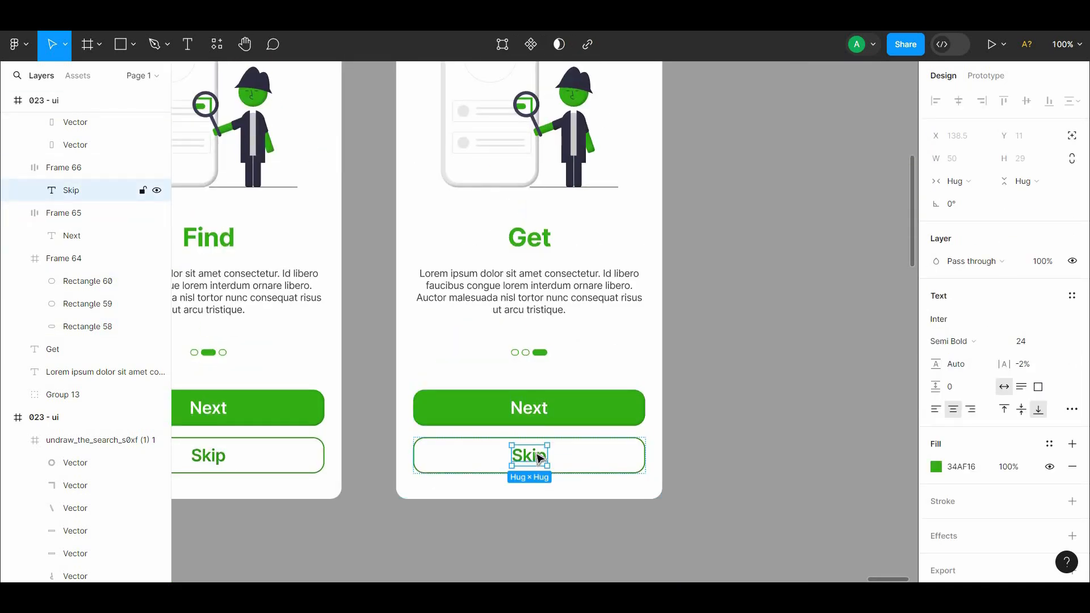
click(532, 415)
click(532, 412)
double_click(531, 410)
text(Back)
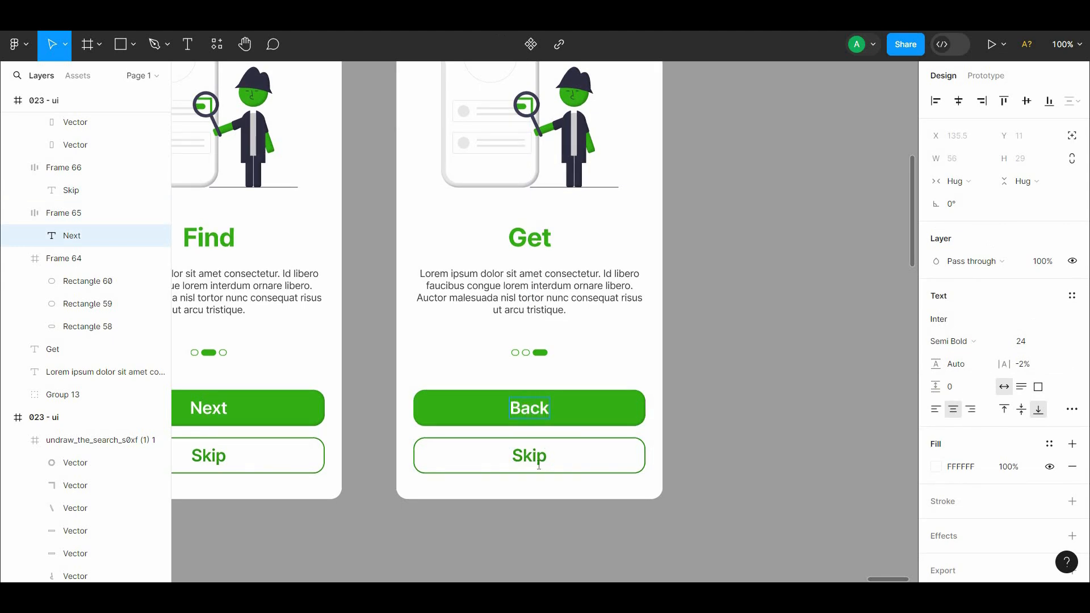
double_click(539, 465)
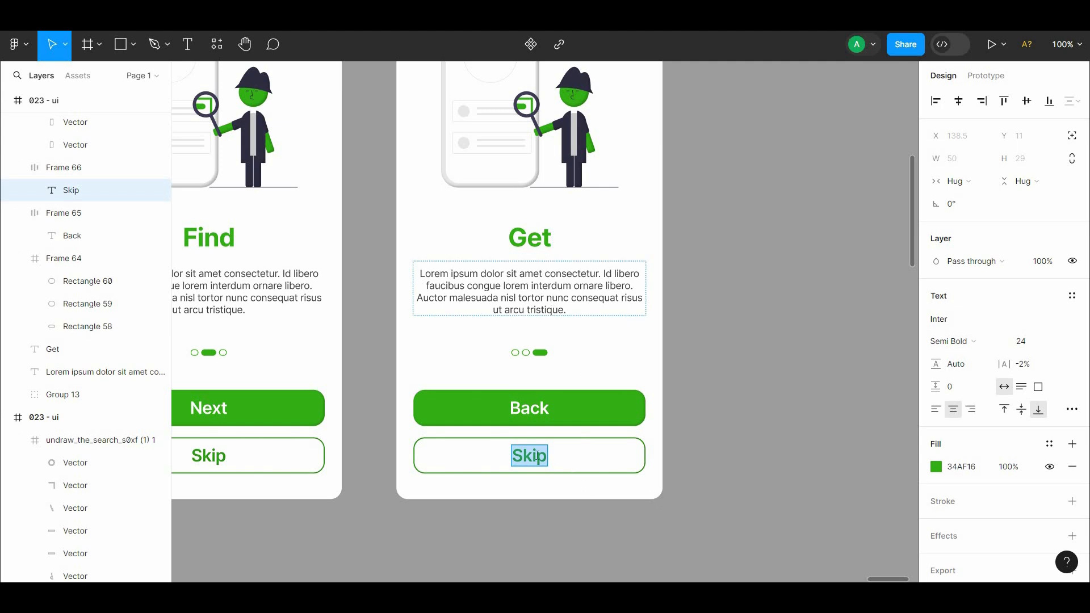
click(747, 361)
scroll(754, 384, up, 2)
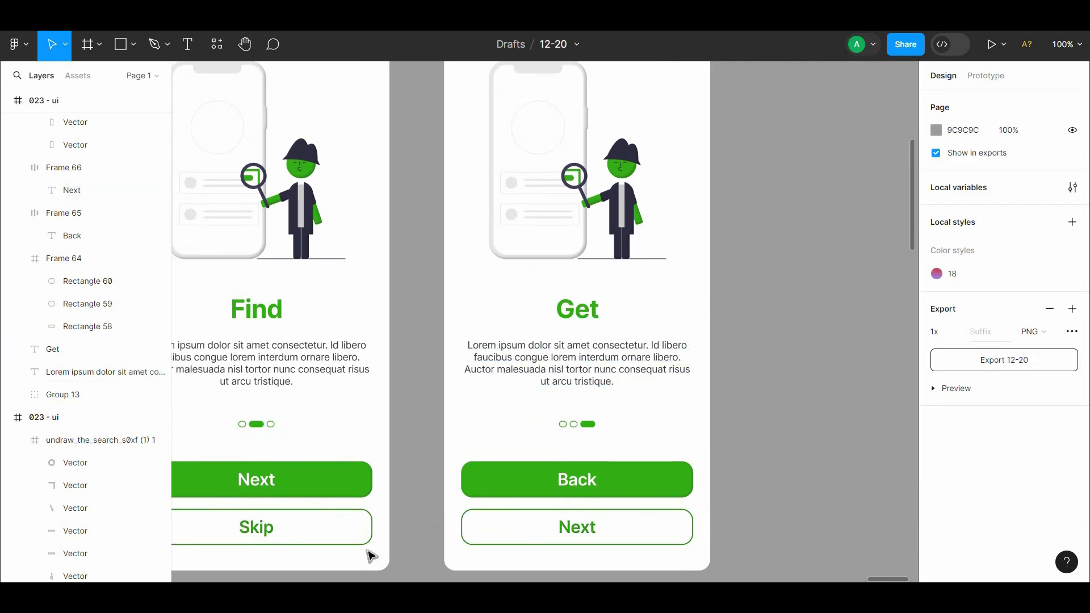
Switch to the unDraw site, search for "get" and download the Arrived illustration
click(319, 537)
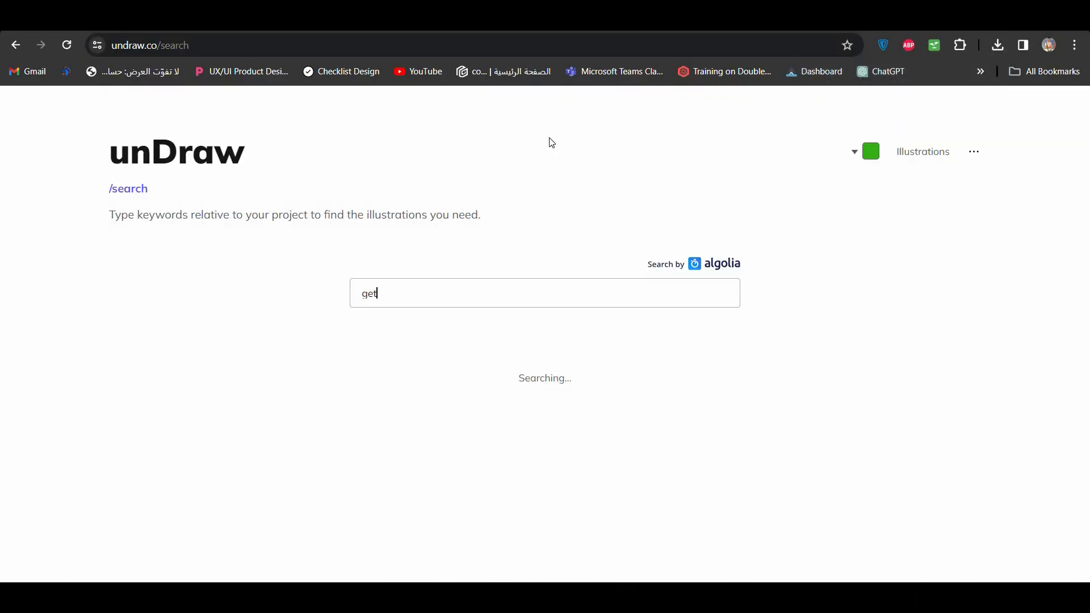
drag(1083, 179, 1089, 313)
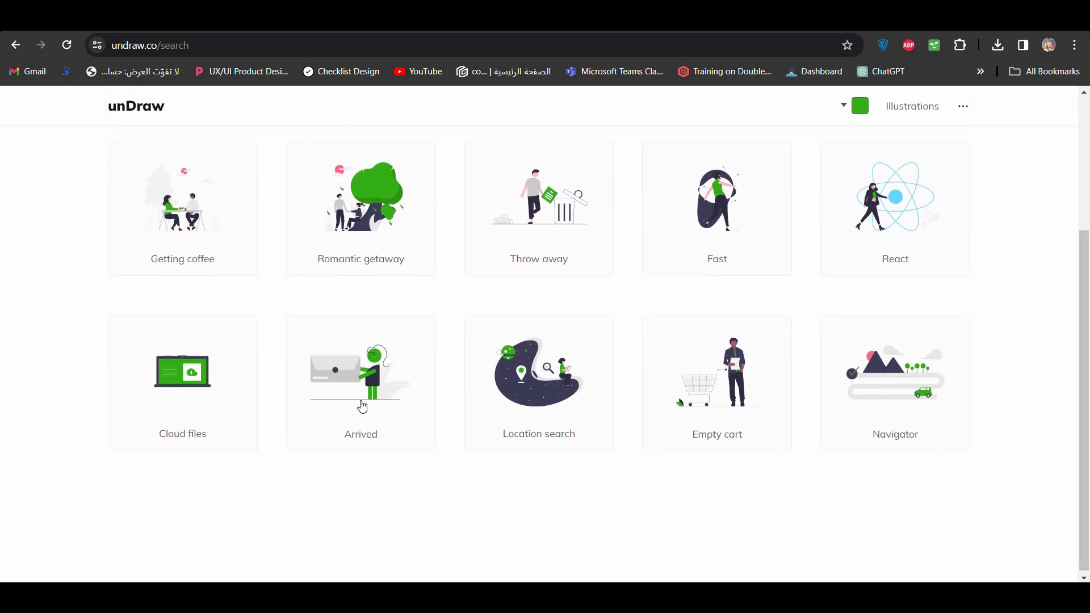
click(363, 407)
click(753, 296)
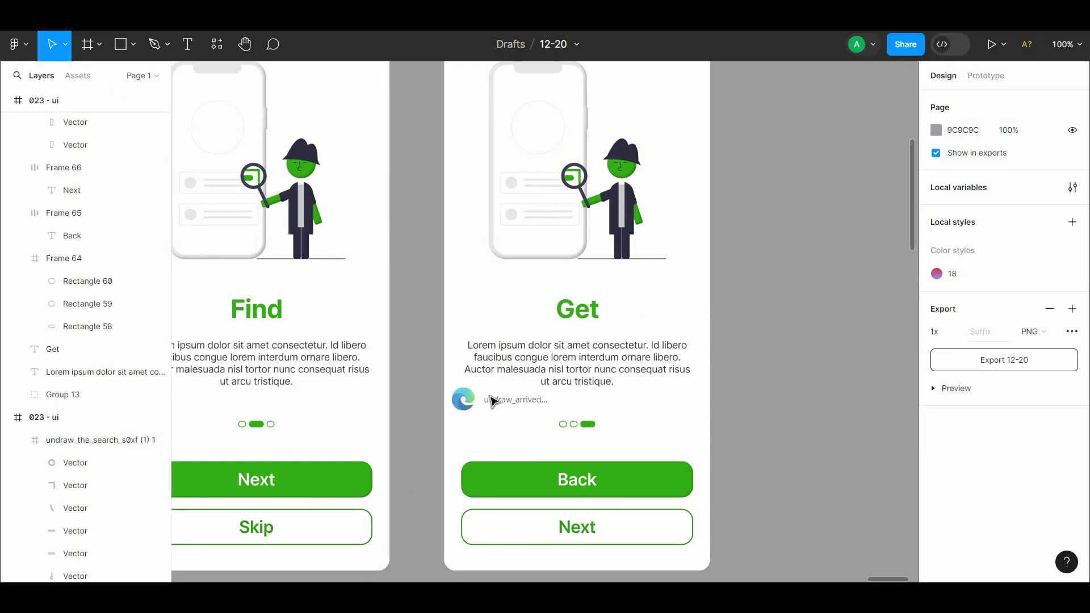
Replace the search illustration on the Get screen with the downloaded Arrived illustration, scaled to about 298 × 217
drag(487, 397, 609, 377)
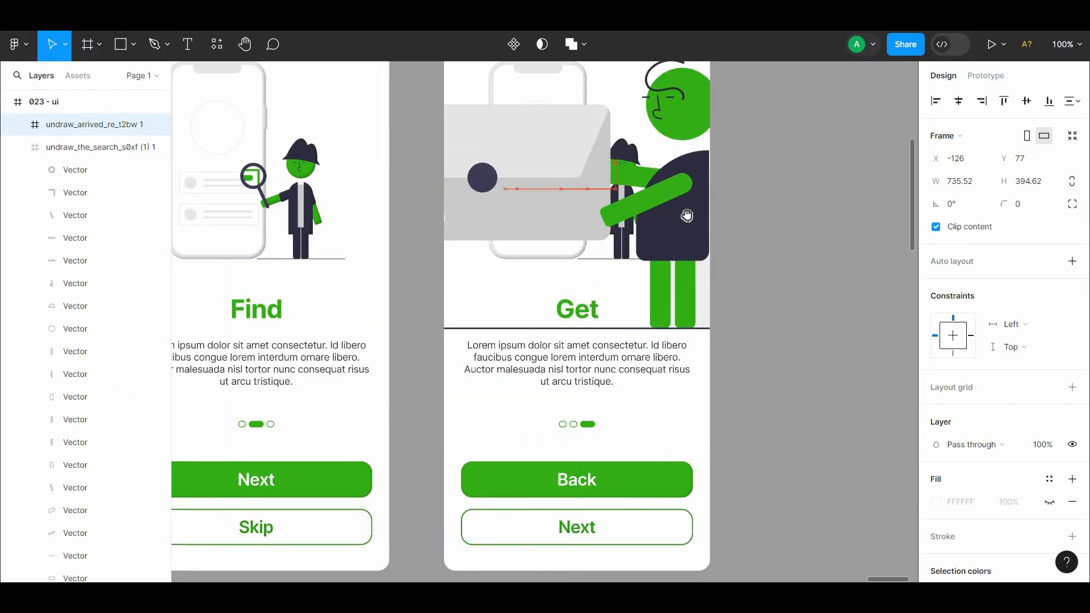
scroll(793, 443, up, 2)
drag(800, 446, 581, 379)
click(486, 206)
key(Delete)
mouse_move(579, 345)
mouse_down()
mouse_move(573, 327)
mouse_move(582, 342)
mouse_up()
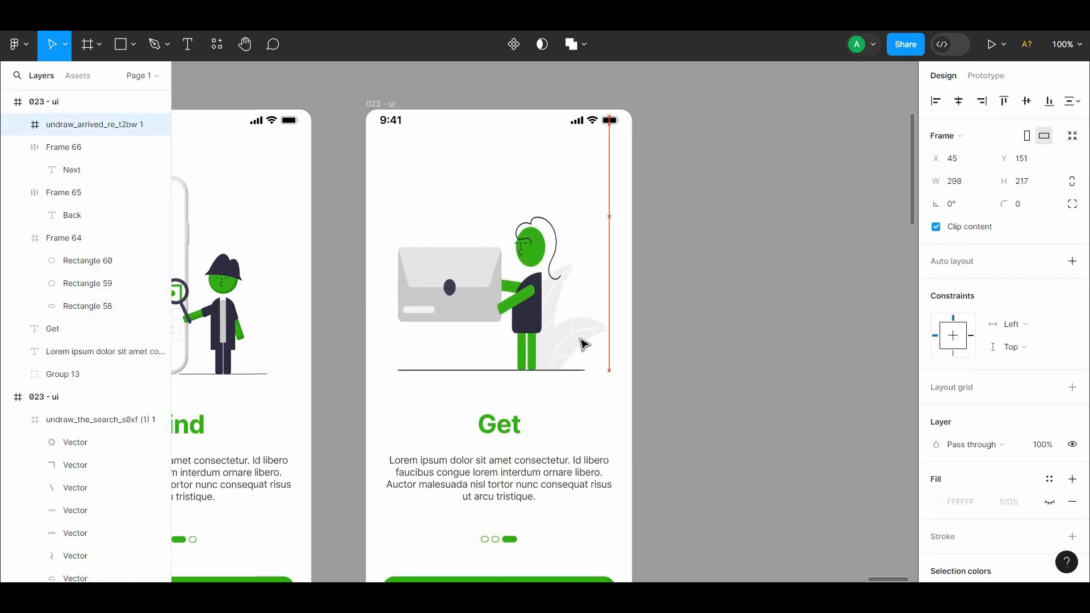
Move the Arrived illustration up so its upper edge lines up with the search illustration's
key(alt)
key(shift+Up)
key(shift+Up)
key(shift+Up)
key(shift+Up)
key(shift+Up)
key(shift+Up)
key(shift+Up)
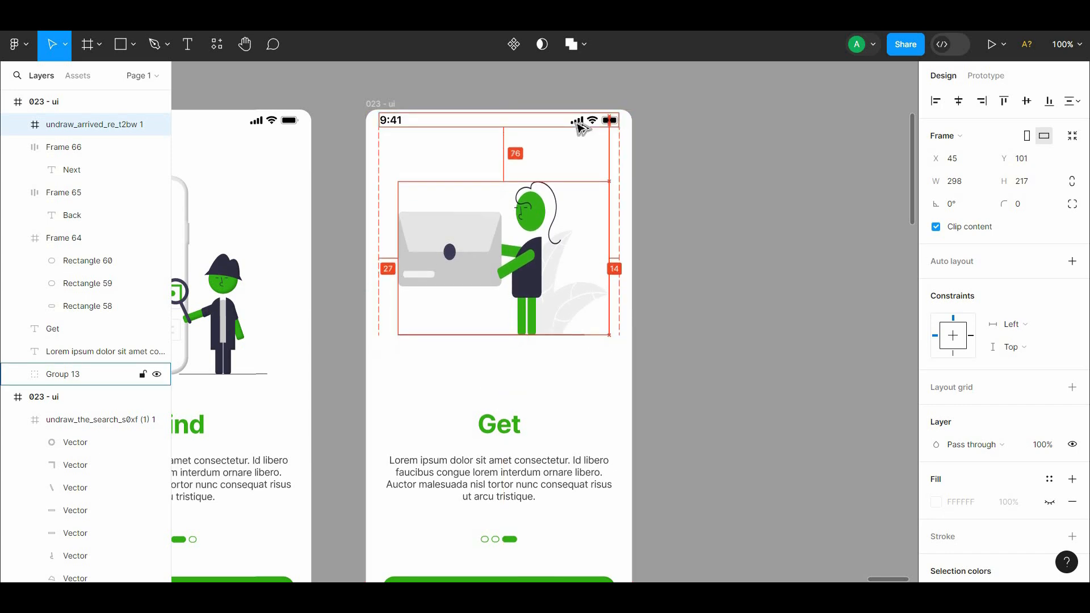
key(shift+Down)
key(Down)
key(Down)
click(599, 293)
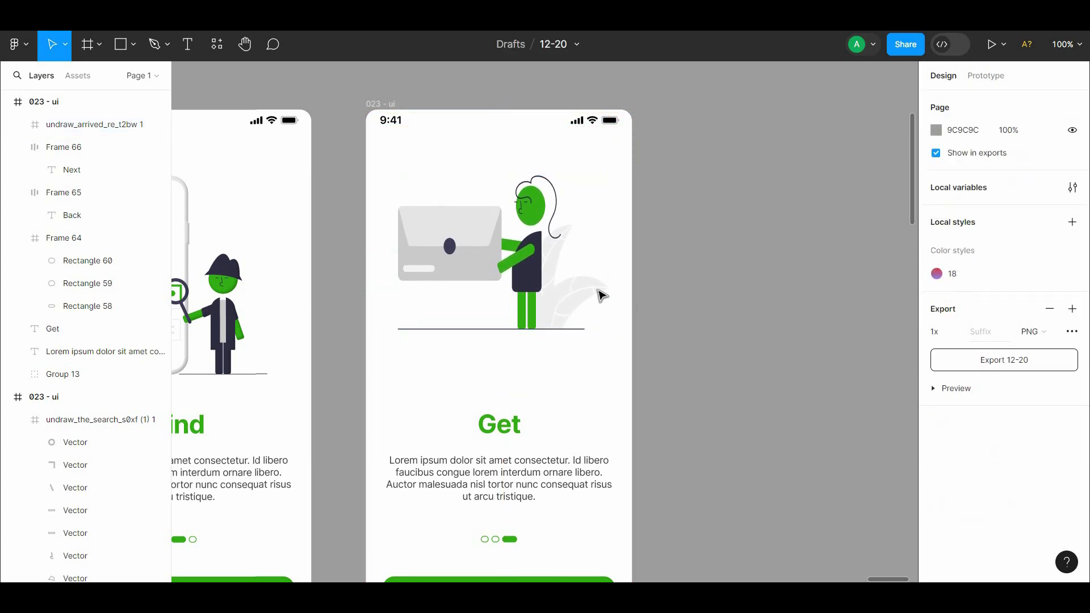
Enlarge the Arrived illustration to about 326 × 237, centred horizontally on the Get screen at Y 93
click(598, 292)
key(alt)
drag(610, 329, 618, 336)
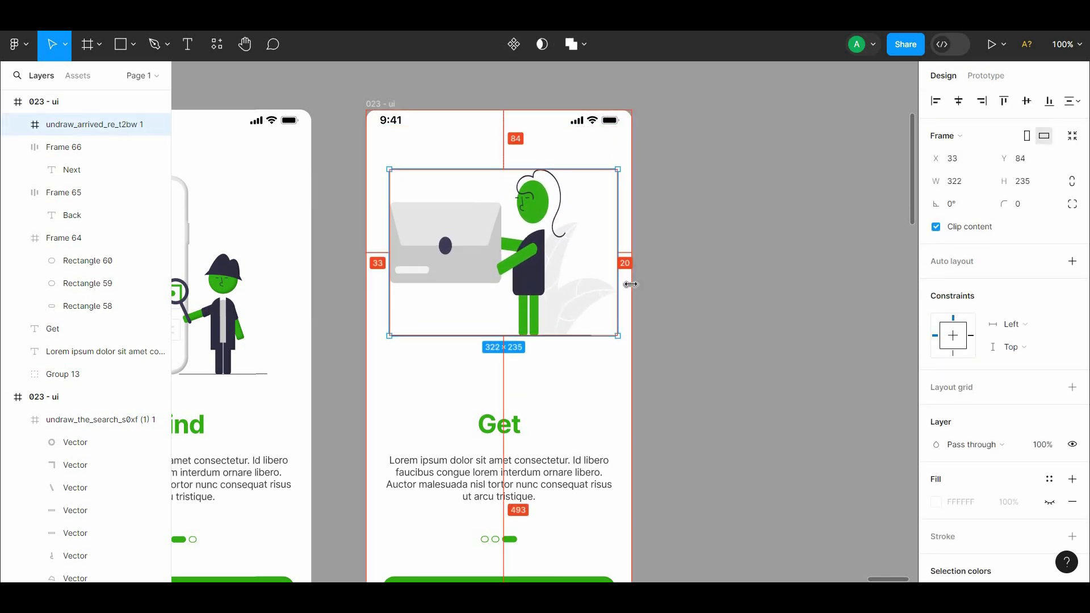
click(959, 102)
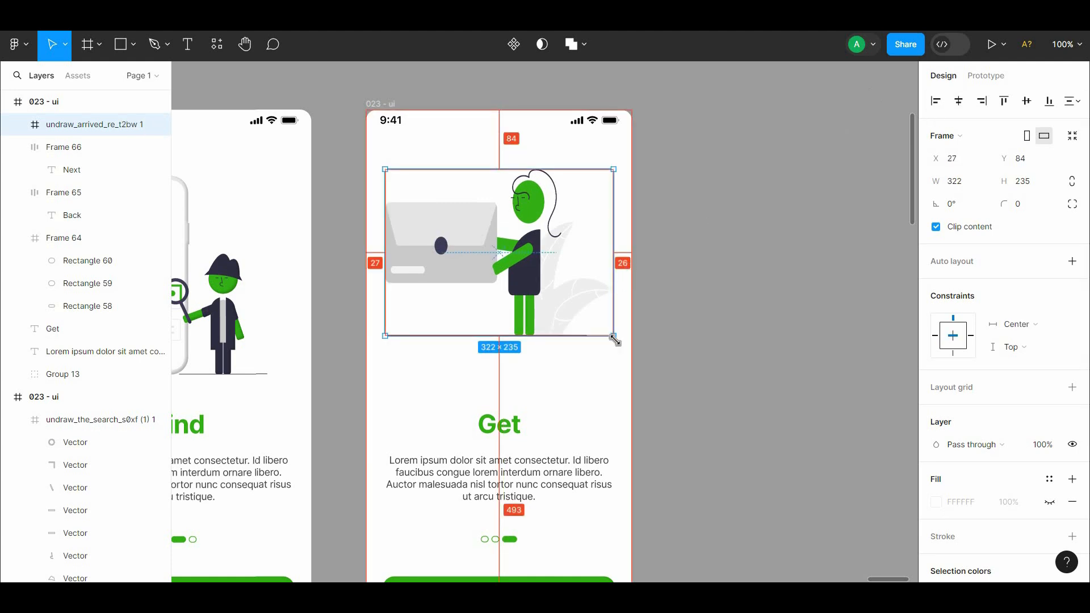
drag(615, 340, 609, 335)
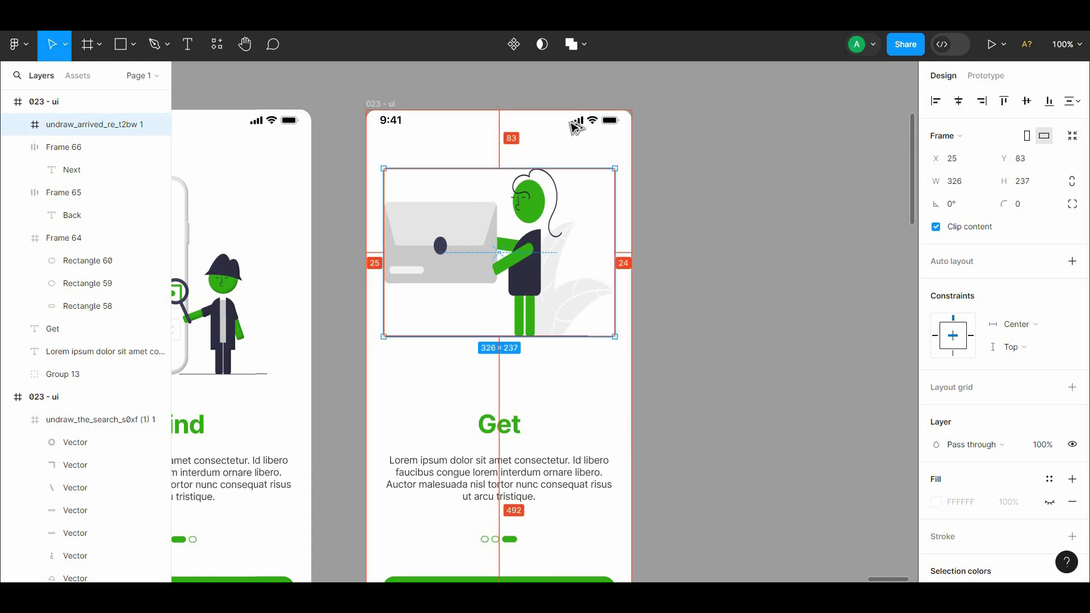
key(shift+Down)
click(740, 271)
Move the Arrived illustration down to Y 133, bringing its ground line near the level of the search illustration's
scroll(523, 224, down, 2)
scroll(524, 224, left, 2)
click(683, 216)
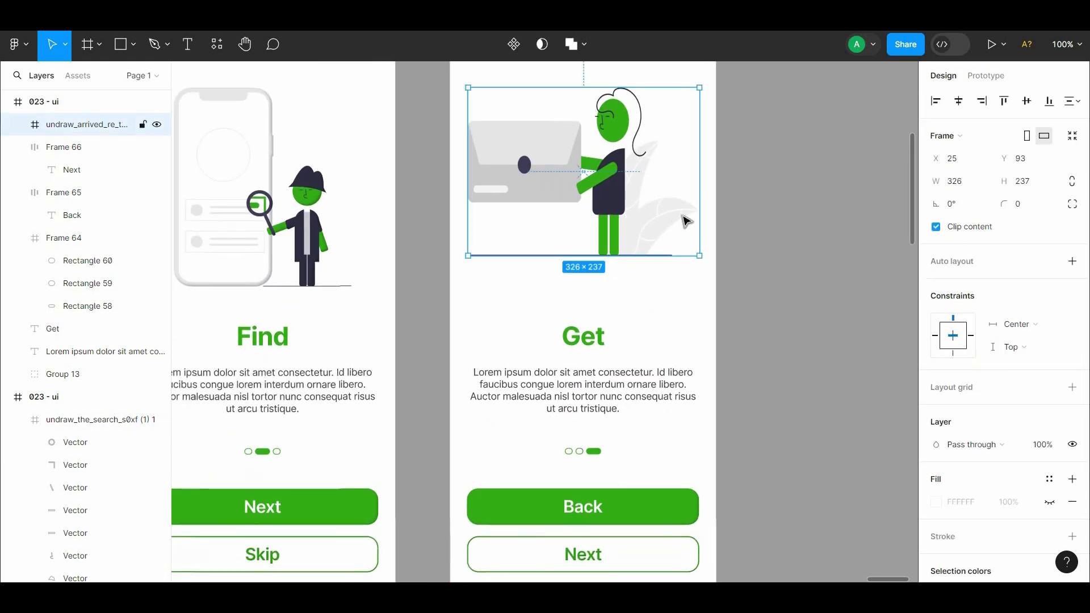
click(733, 316)
scroll(733, 317, up, 2)
scroll(732, 317, left, 1)
drag(652, 255, 654, 277)
click(776, 250)
scroll(778, 275, down, 1)
scroll(818, 333, up, 2)
scroll(818, 333, left, 3)
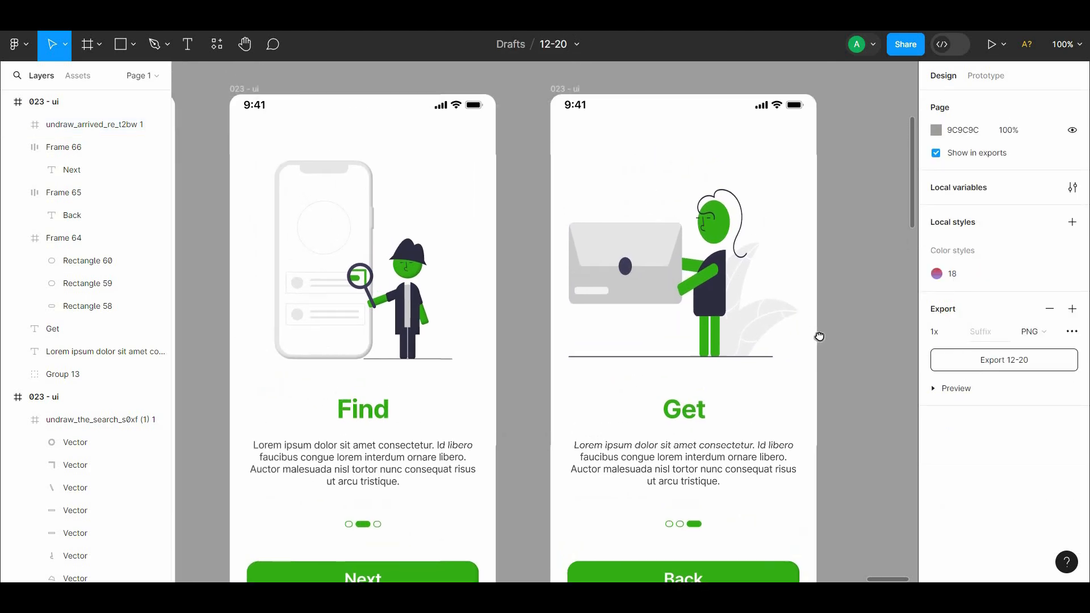
scroll(814, 296, down, 1)
scroll(814, 296, right, 1)
Shrink the Arrived illustration to fit within the buttons' width, with its ground line level with the search illustration's
click(782, 268)
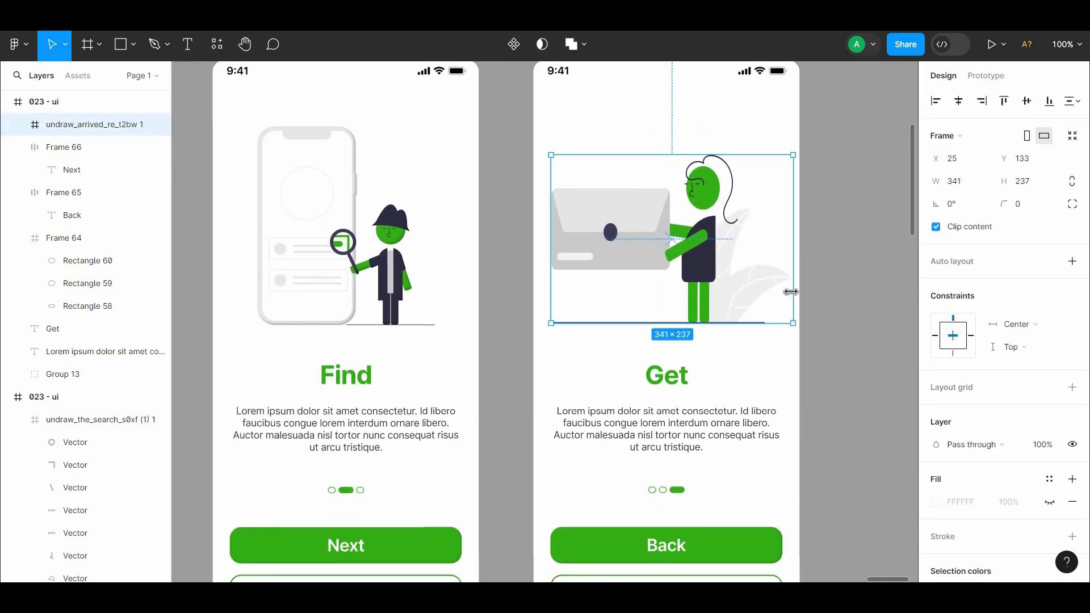
drag(790, 324, 773, 255)
click(786, 312)
scroll(757, 331, down, 1)
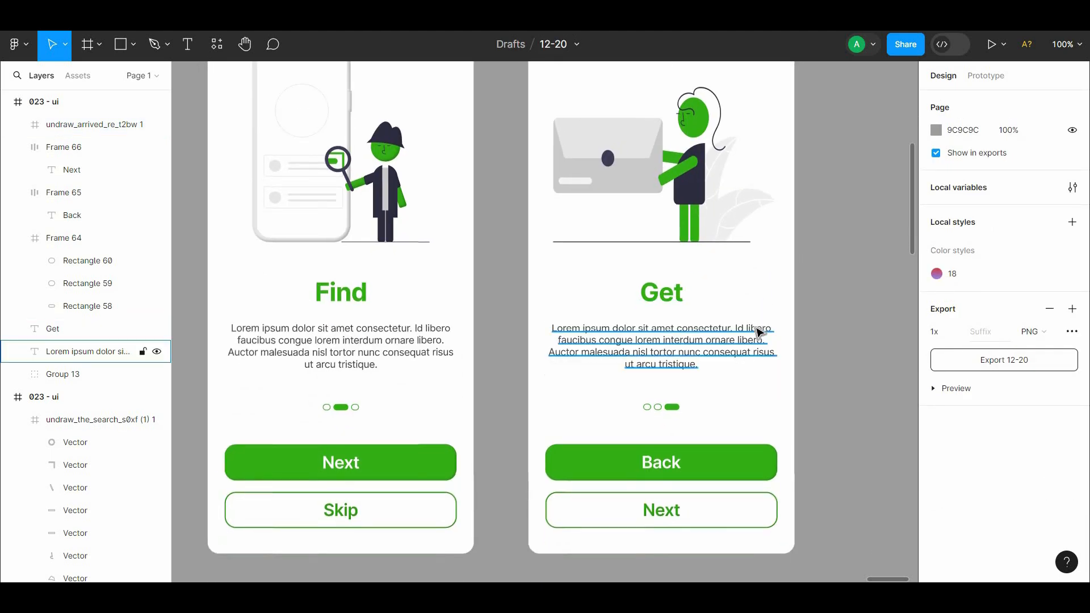
Select all three screens together and examine their complete list of selection colors
scroll(757, 331, down, 5)
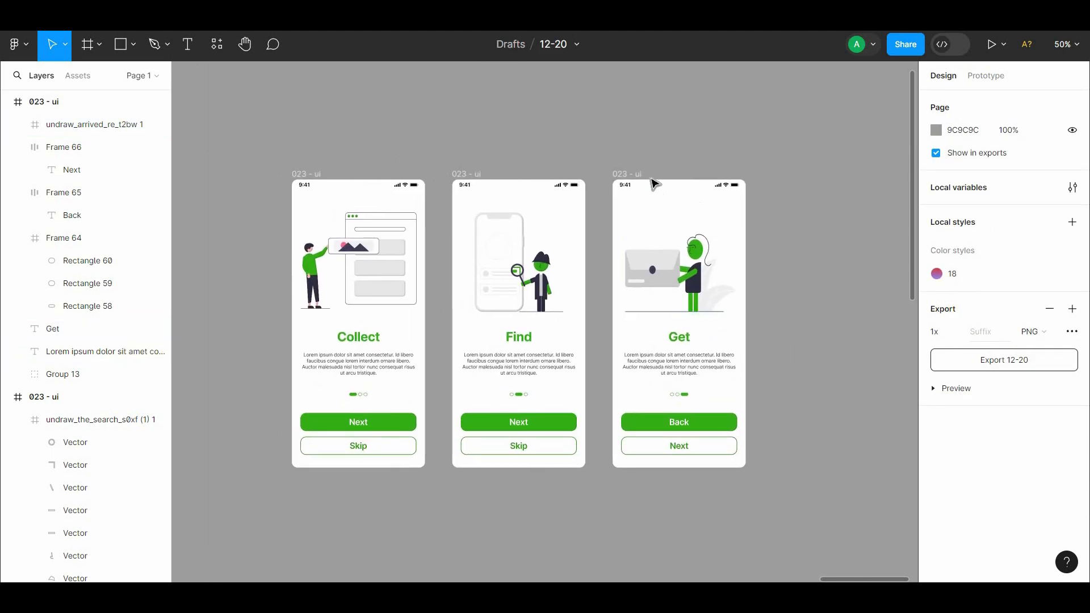
click(653, 181)
shift+click(453, 177)
shift+click(353, 178)
scroll(1075, 372, down, 3)
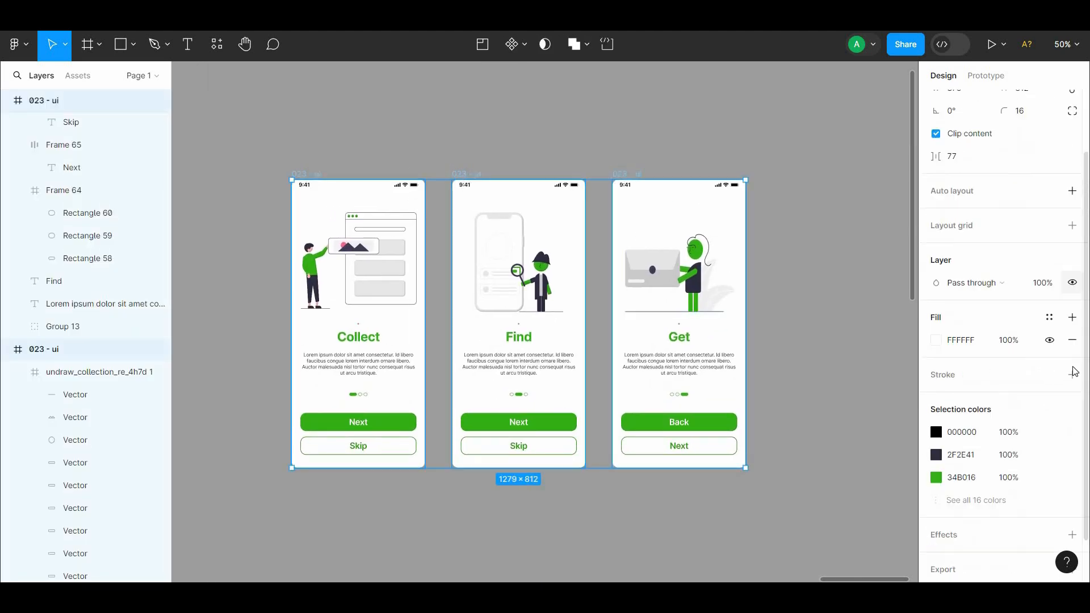
scroll(1075, 372, down, 1)
click(956, 461)
click(826, 411)
drag(818, 407, 834, 408)
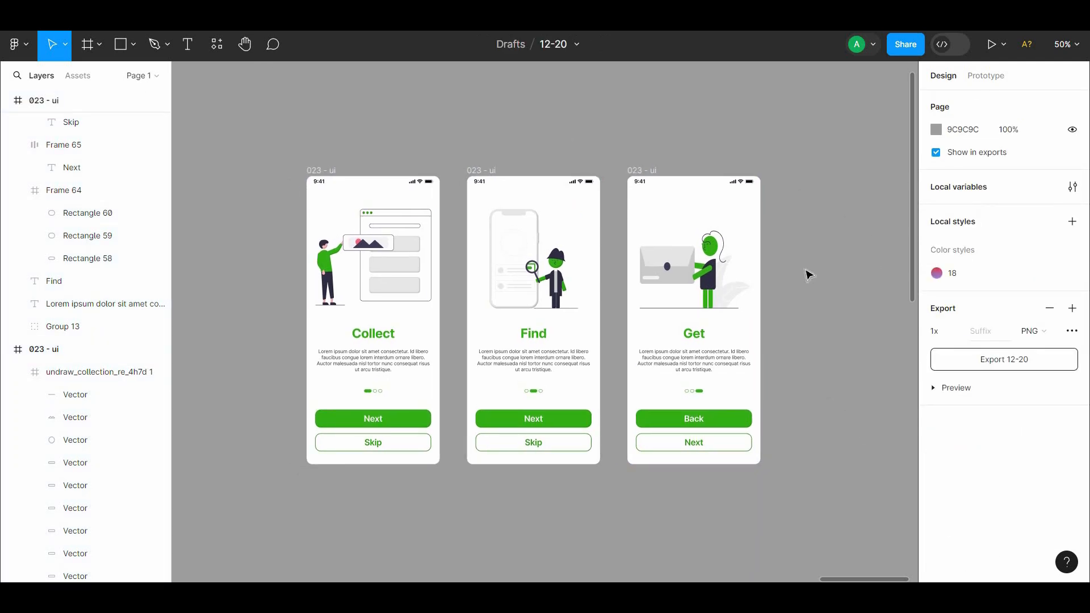
Add an inner shadow with X -2 and Y -2 to the Arrived illustration on the Get screen
click(694, 267)
click(1072, 497)
click(980, 519)
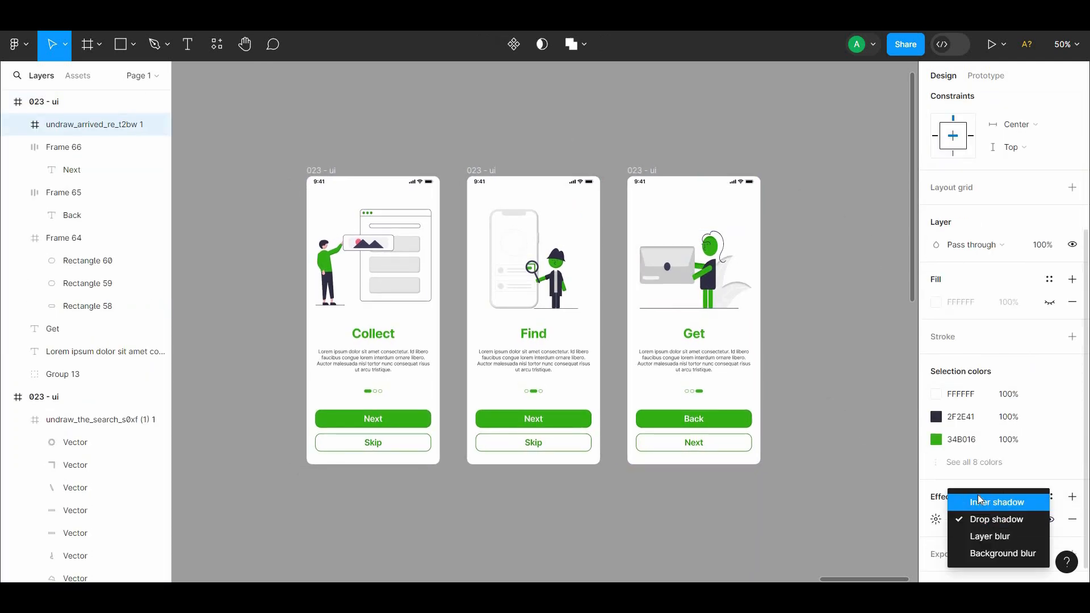
click(974, 500)
click(776, 539)
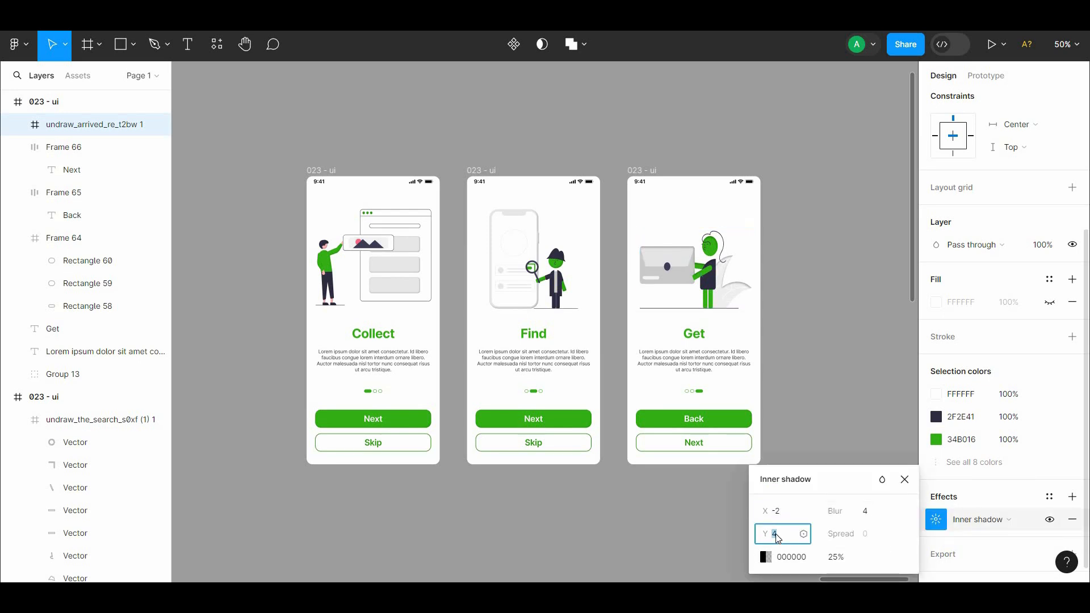
text(-2)
click(810, 326)
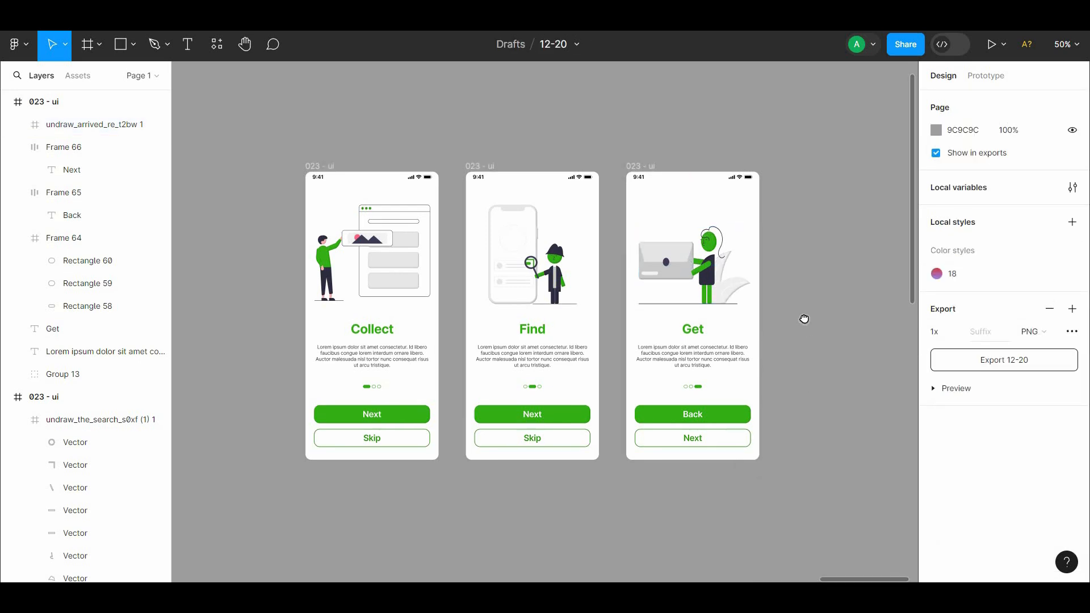
Add a drop shadow with 17% opacity to the Collect, Find and Get headings together
scroll(803, 317, down, 2)
scroll(803, 316, right, 2)
click(681, 322)
shift+click(520, 322)
shift+click(363, 321)
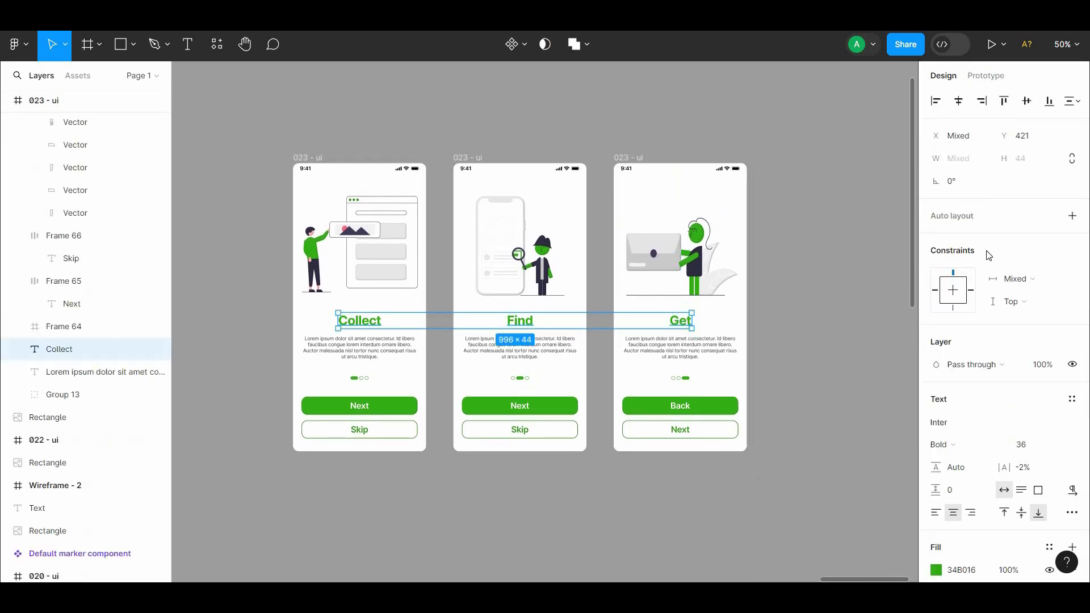
click(1072, 496)
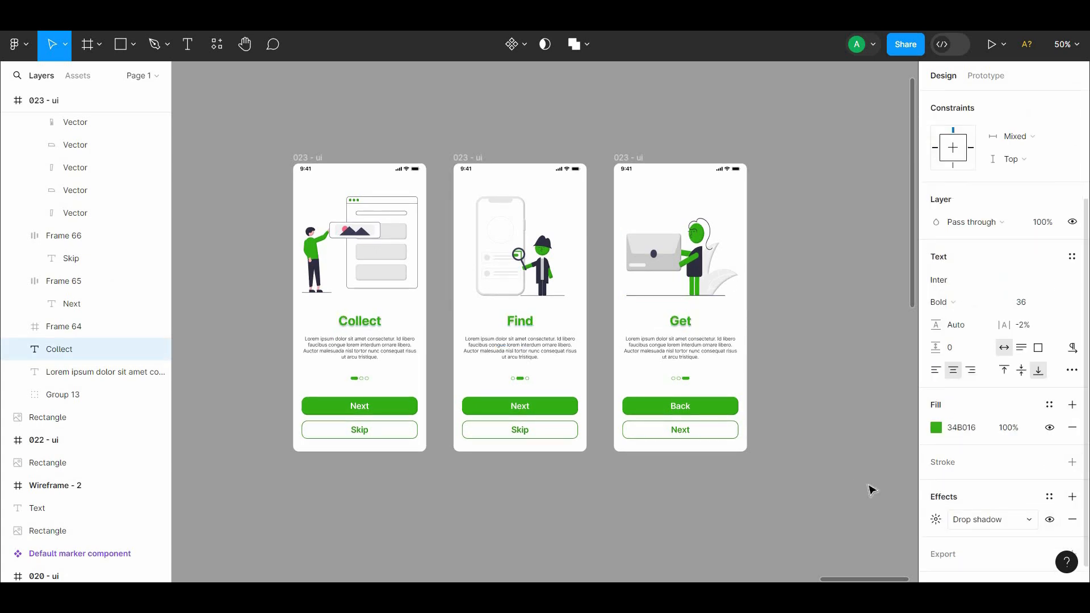
click(936, 520)
drag(829, 561, 808, 557)
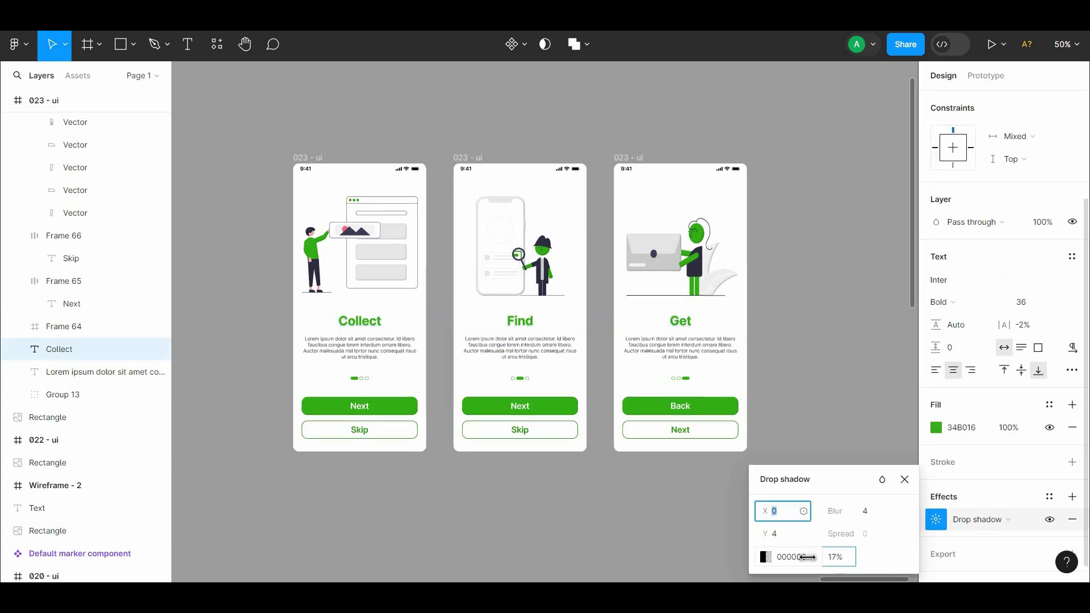
click(664, 507)
scroll(662, 507, down, 1)
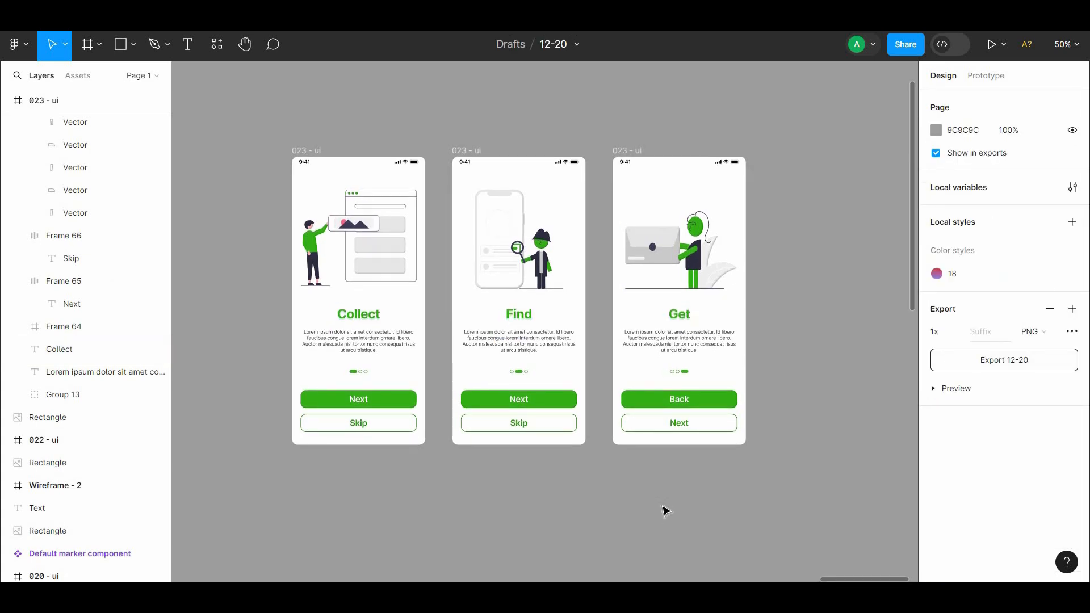
Move the Collect and Get screens down together to Y -158, staggering them lower than the Find screen
click(557, 401)
click(421, 473)
drag(458, 458, 480, 434)
key(shift+0)
key(minus)
click(321, 138)
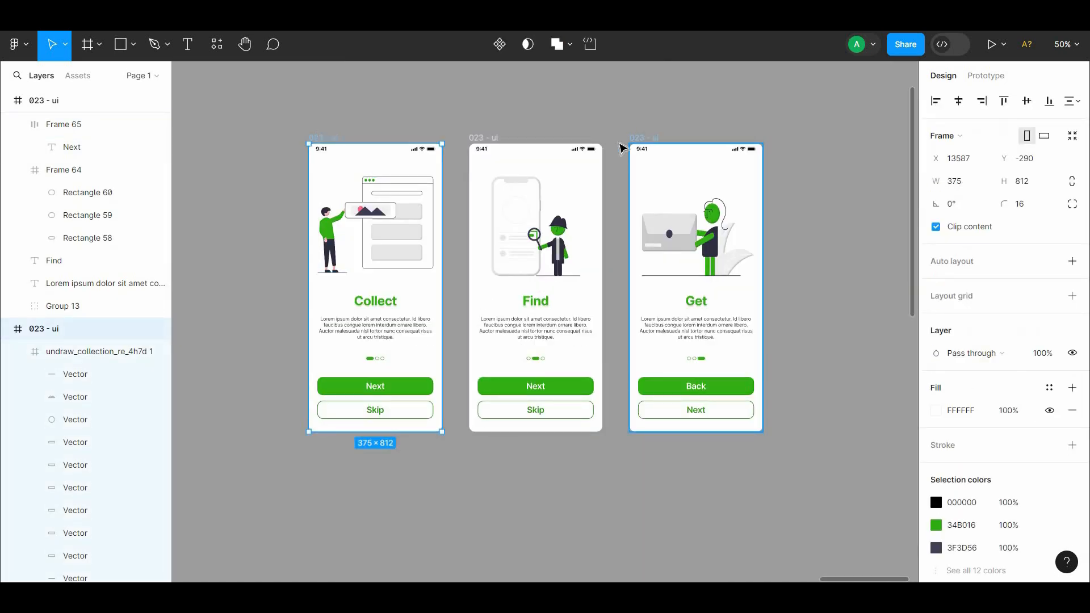
shift+click(633, 138)
drag(650, 202, 656, 229)
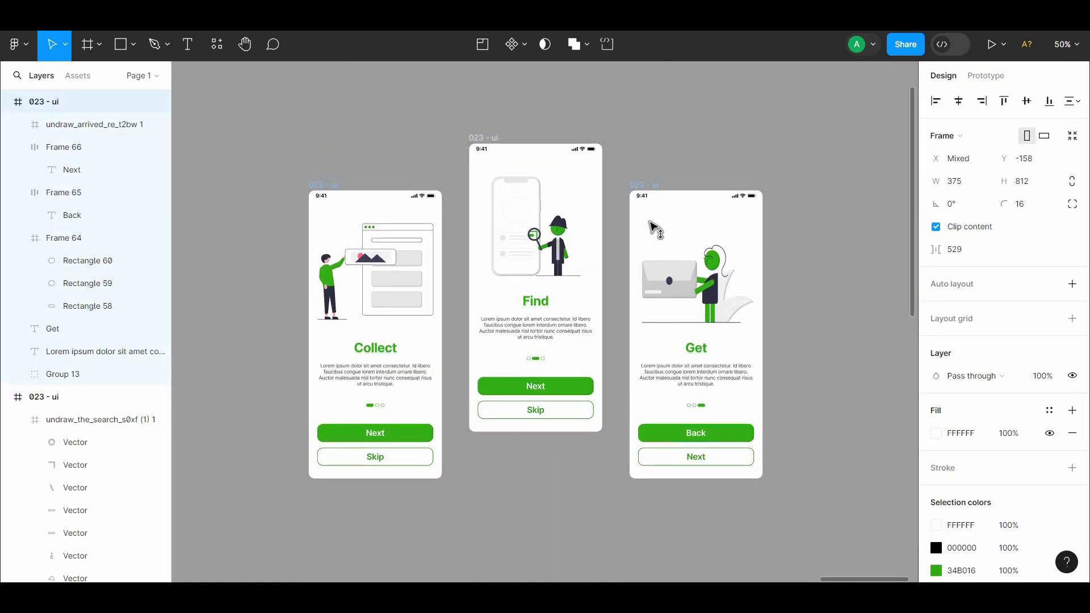
click(579, 139)
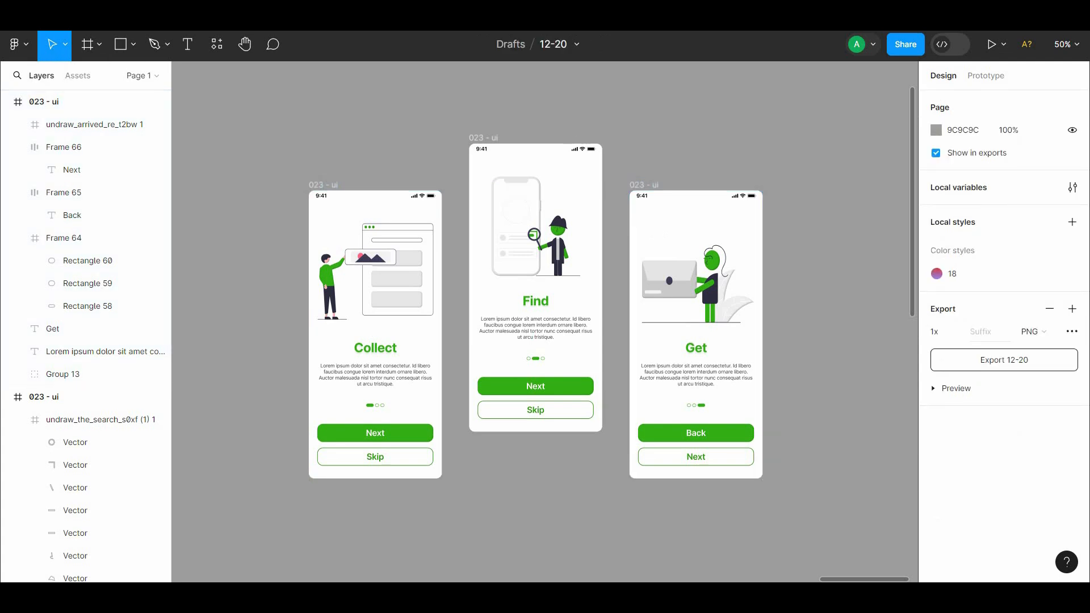